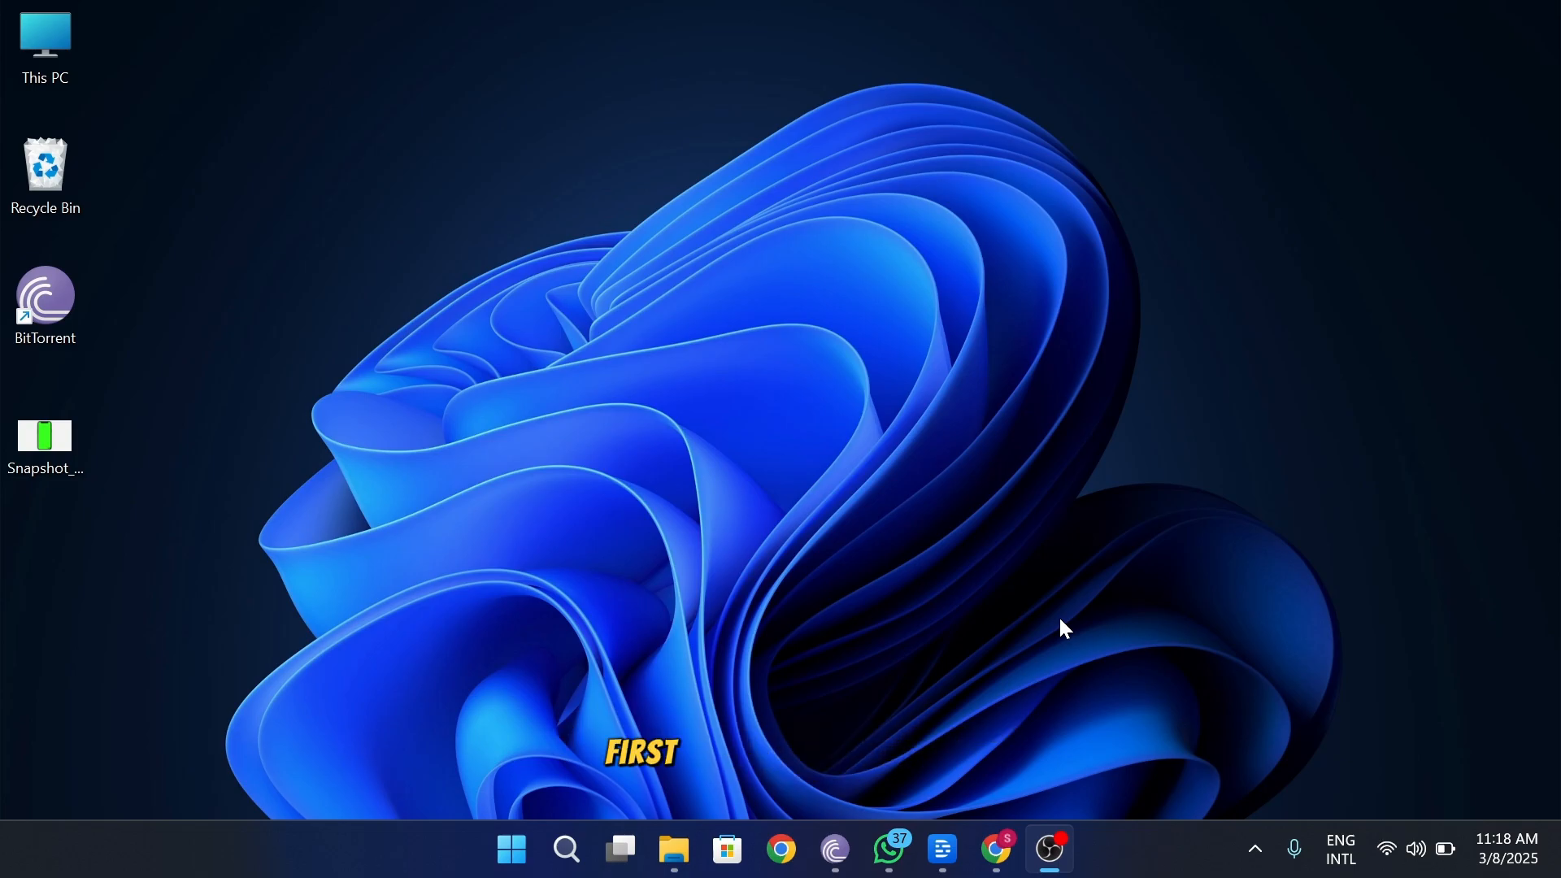
Switch to the Canva home page in Chrome and search for "poster".
{"action": "left_click", "coordinate": [997, 850]}
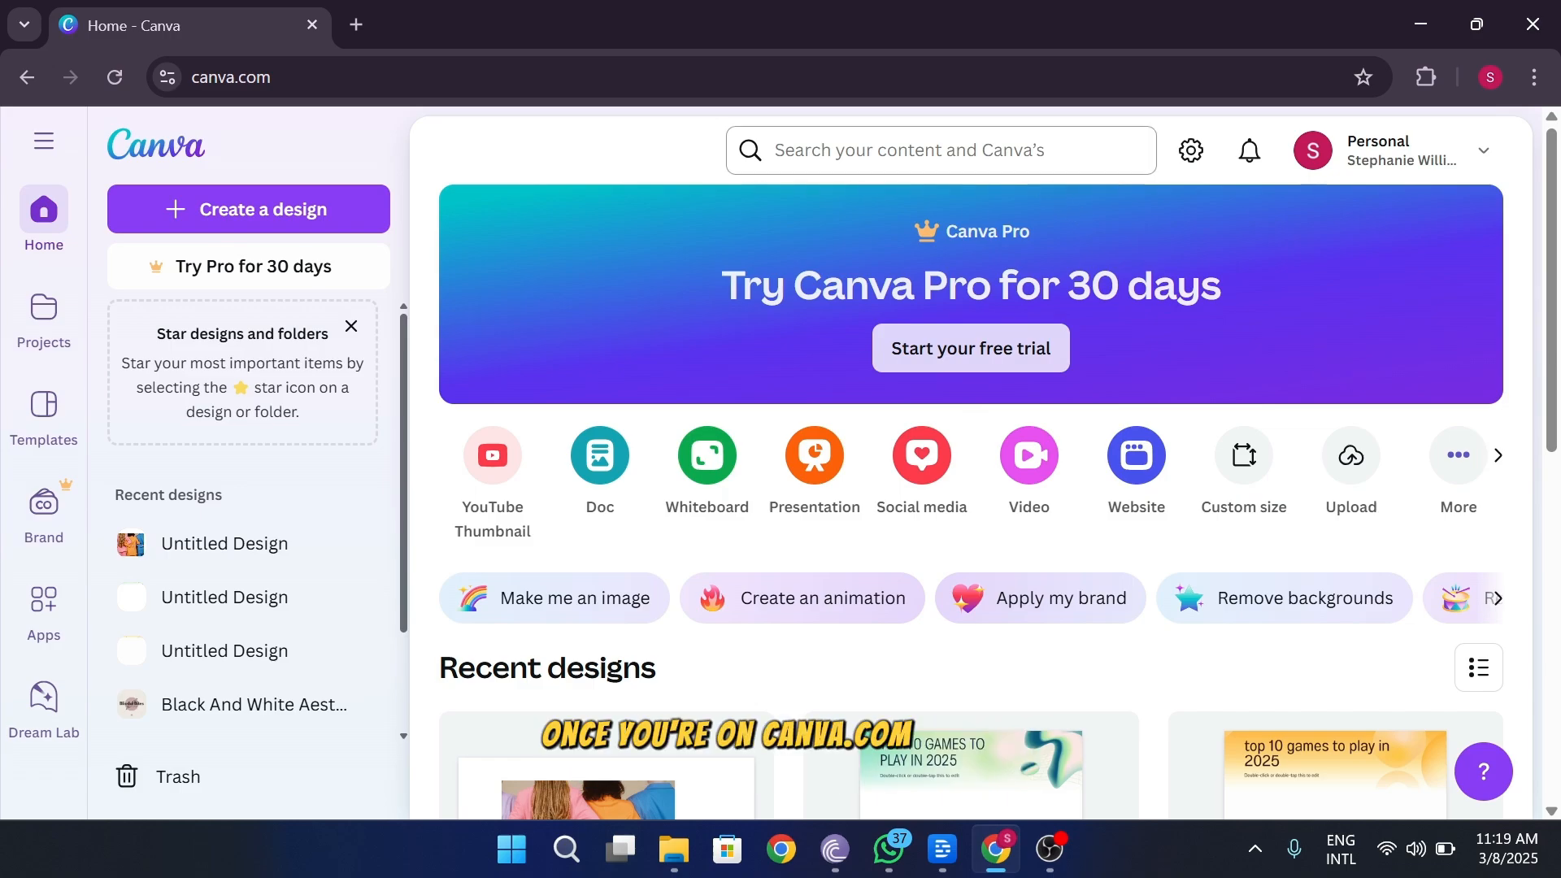
{"action": "left_click", "coordinate": [941, 150]}
{"action": "type", "text": "poster"}
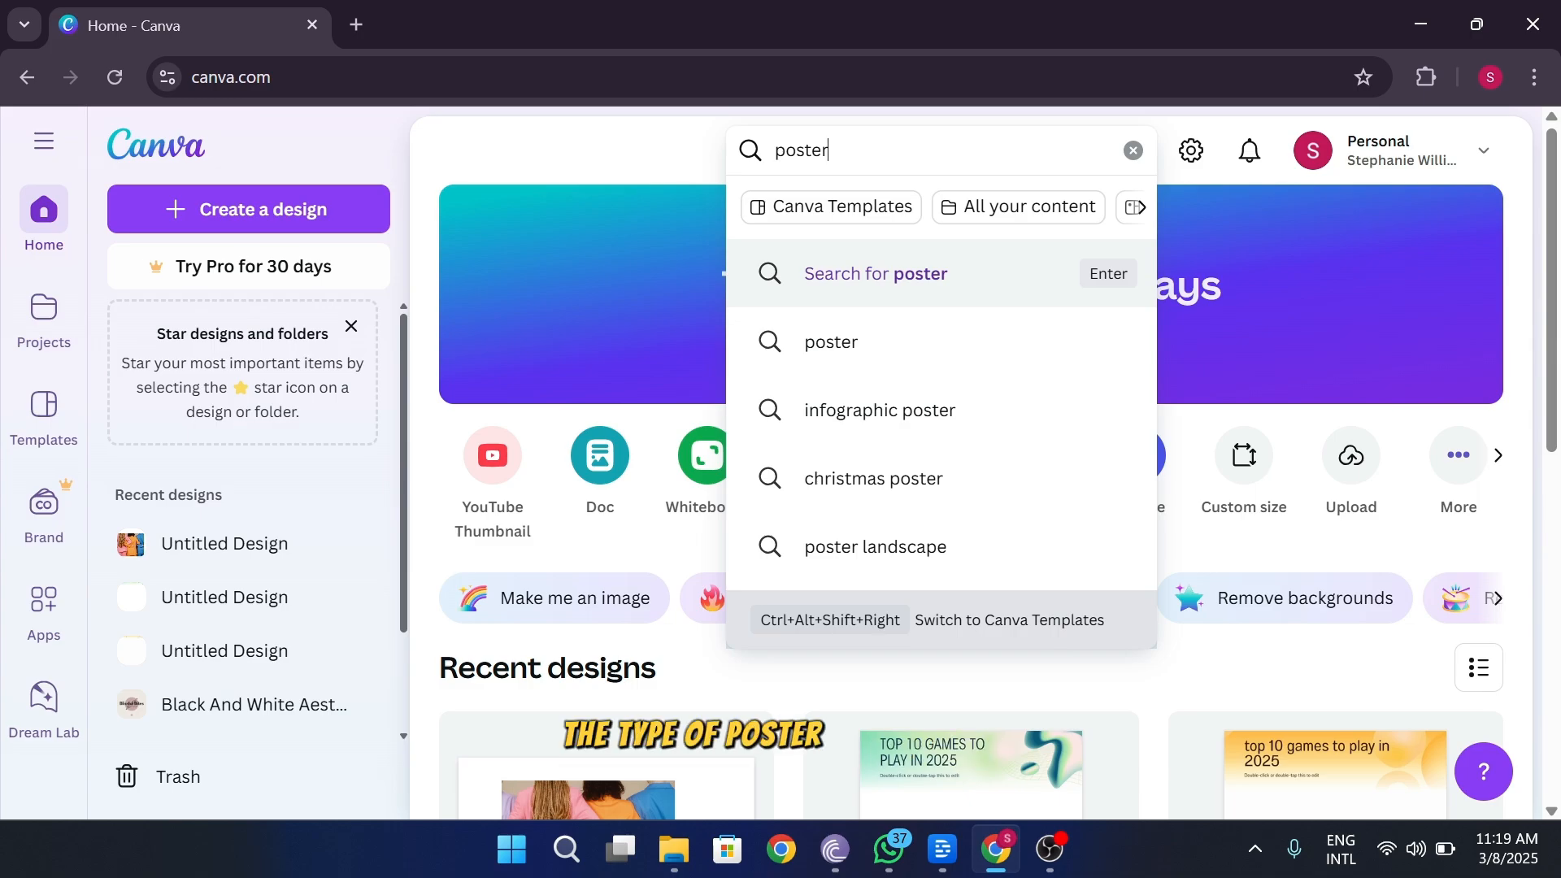
{"action": "key", "text": "Return"}
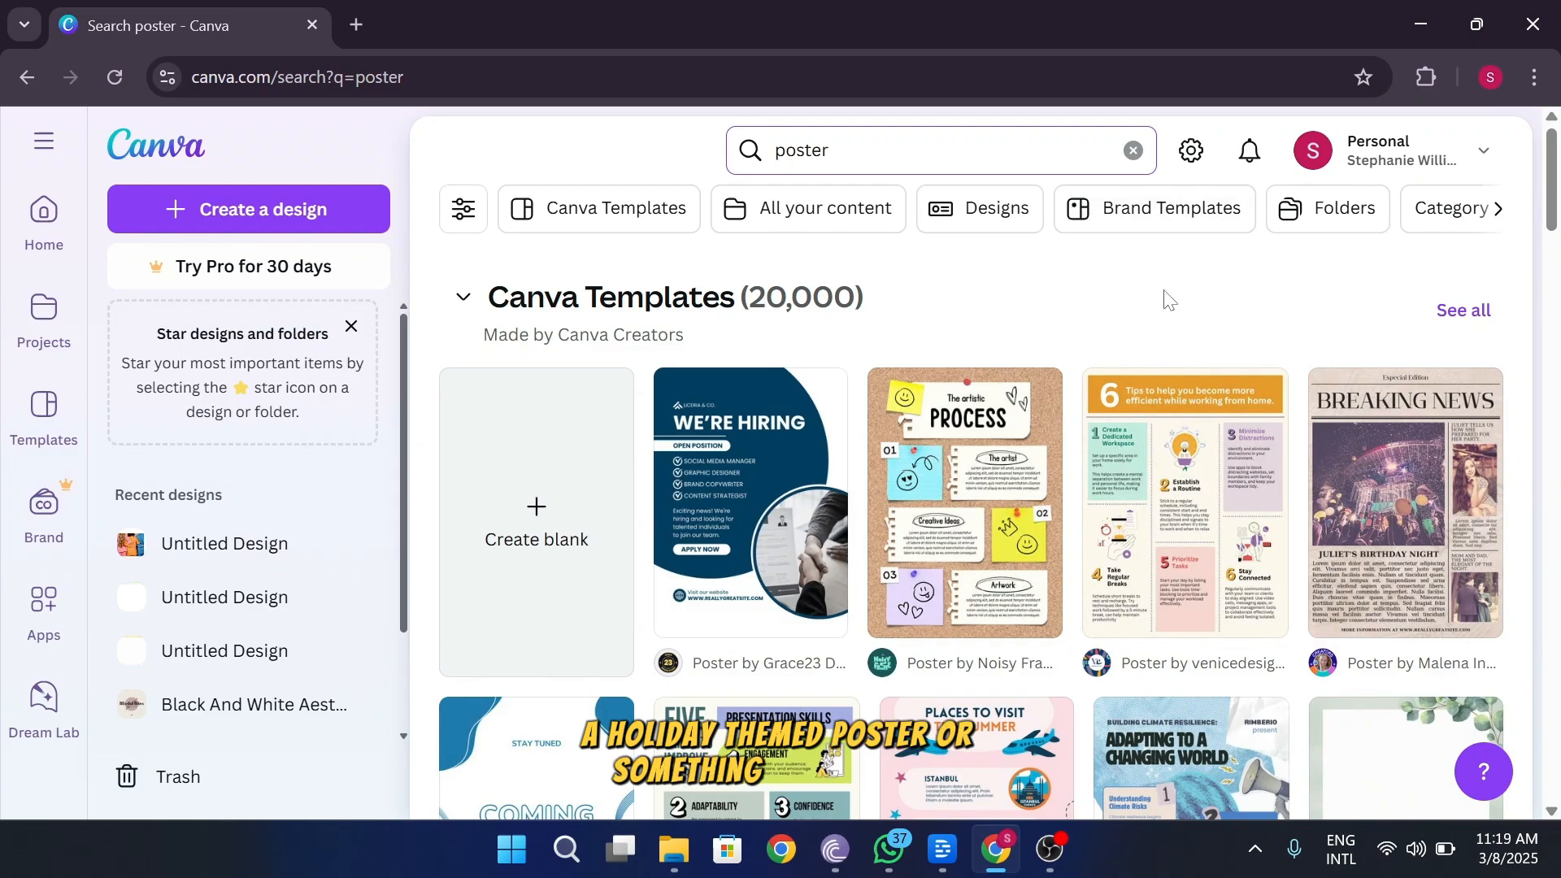
Browse the poster templates for inspiration, checking which designs are free and which require Canva Pro.
{"action": "scroll", "coordinate": [1167, 299], "scroll_direction": "down", "scroll_amount": 2}
{"action": "scroll", "coordinate": [1166, 299], "scroll_direction": "down", "scroll_amount": 5}
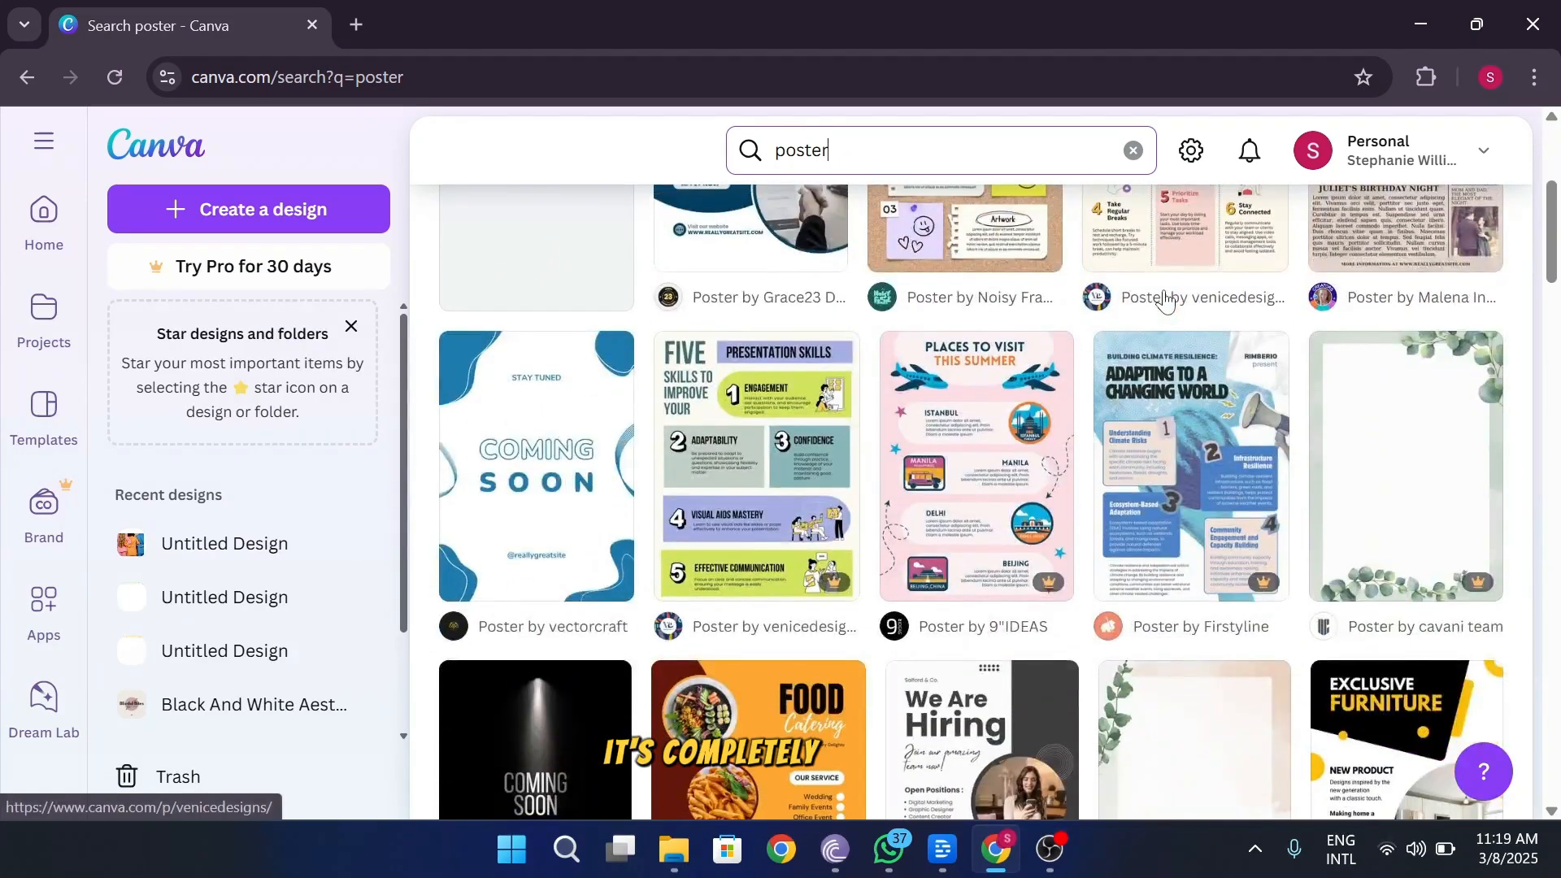
{"action": "scroll", "coordinate": [1166, 300], "scroll_direction": "down", "scroll_amount": 4}
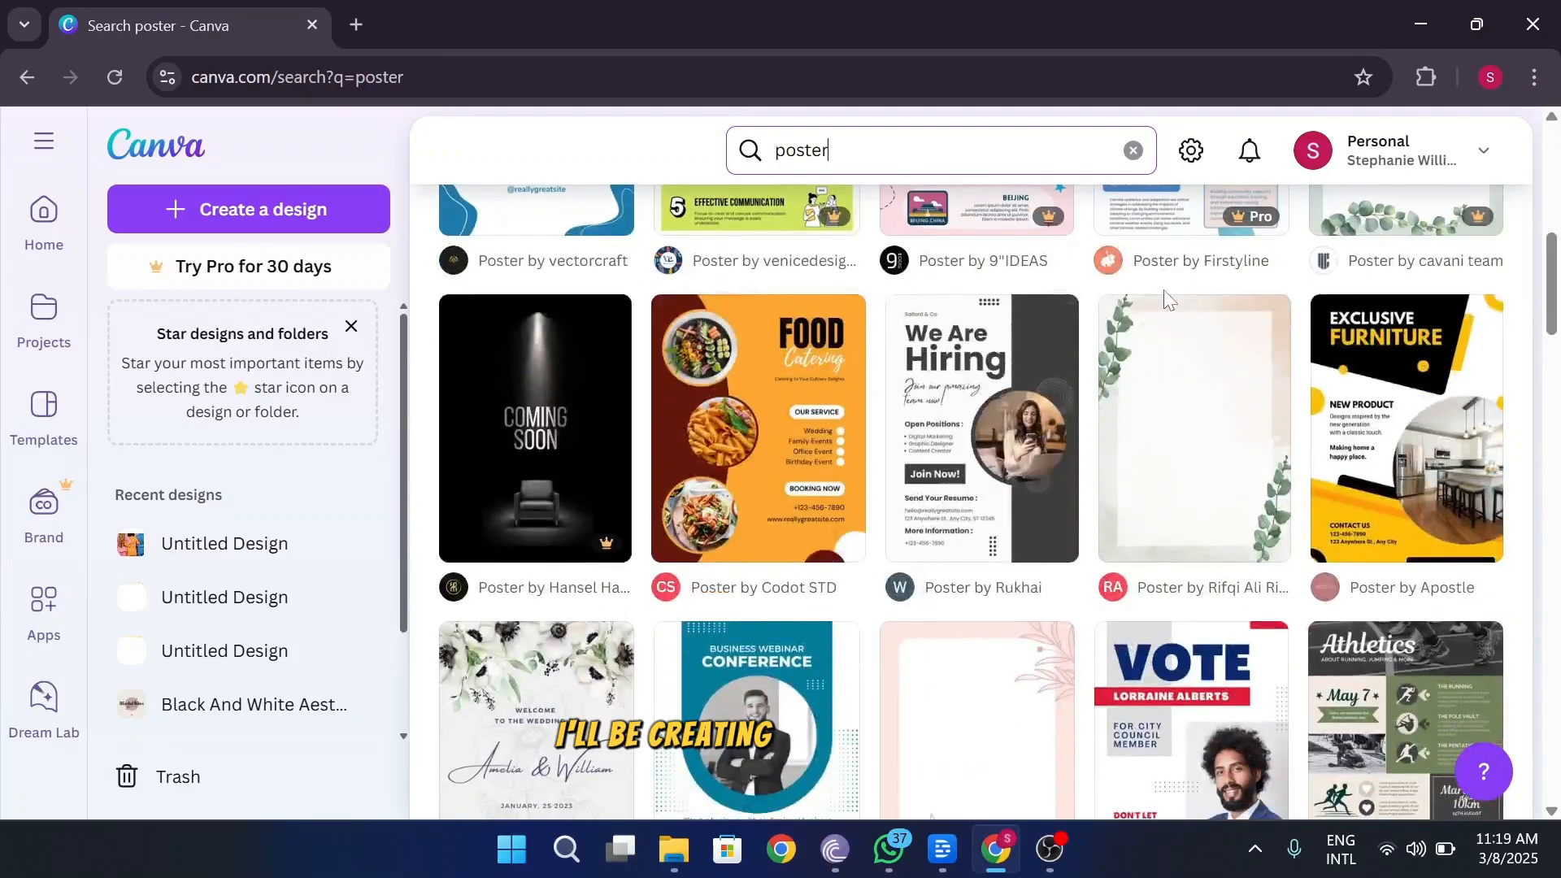
{"action": "scroll", "coordinate": [1166, 299], "scroll_direction": "down", "scroll_amount": 4}
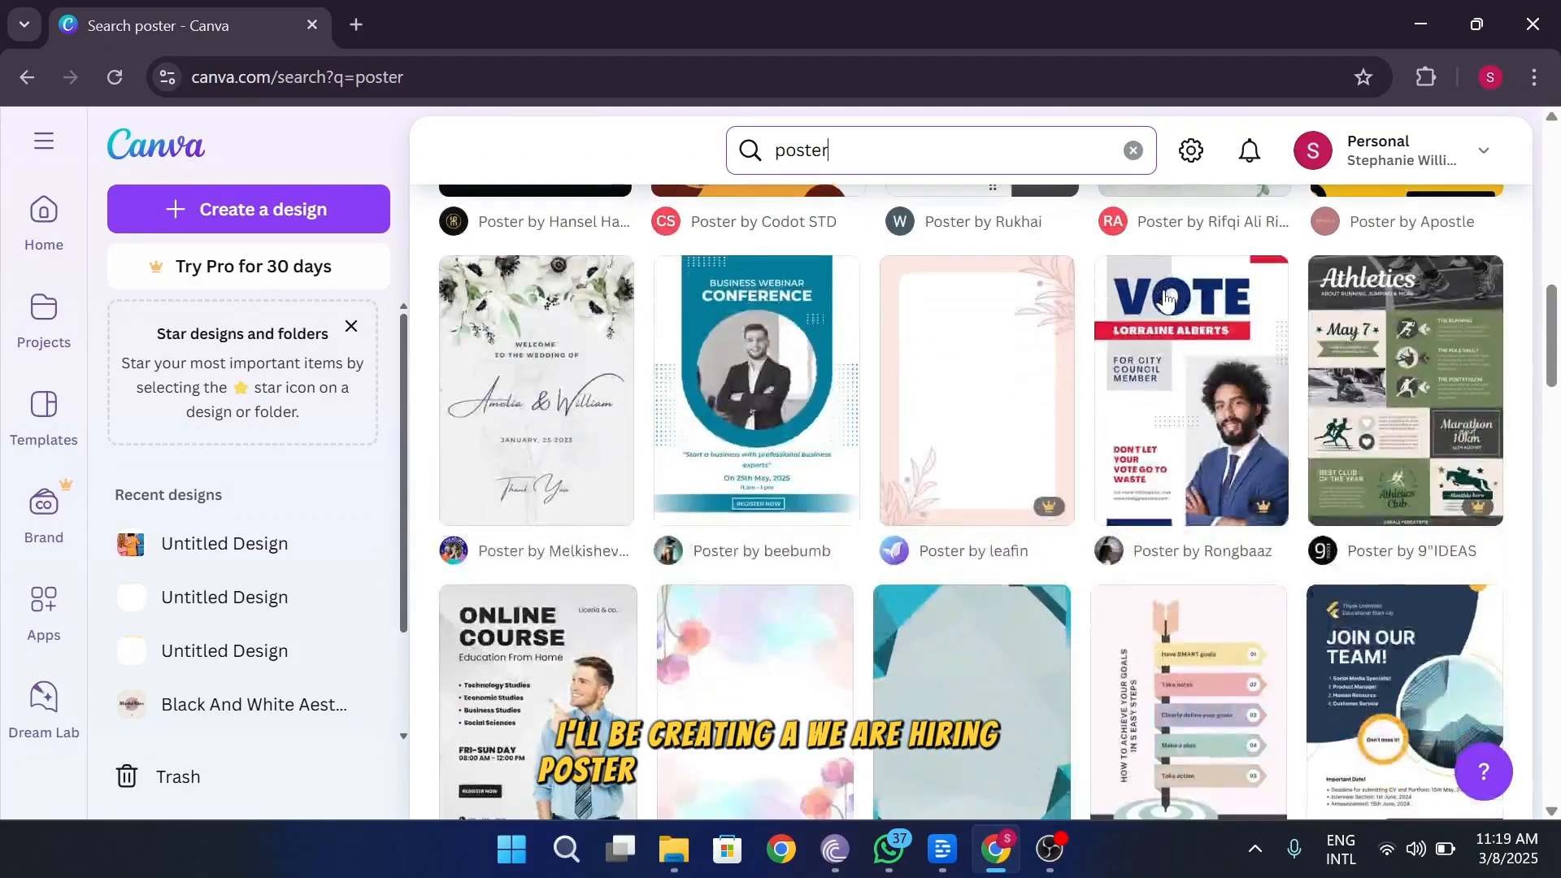
{"action": "scroll", "coordinate": [1166, 299], "scroll_direction": "down", "scroll_amount": 4}
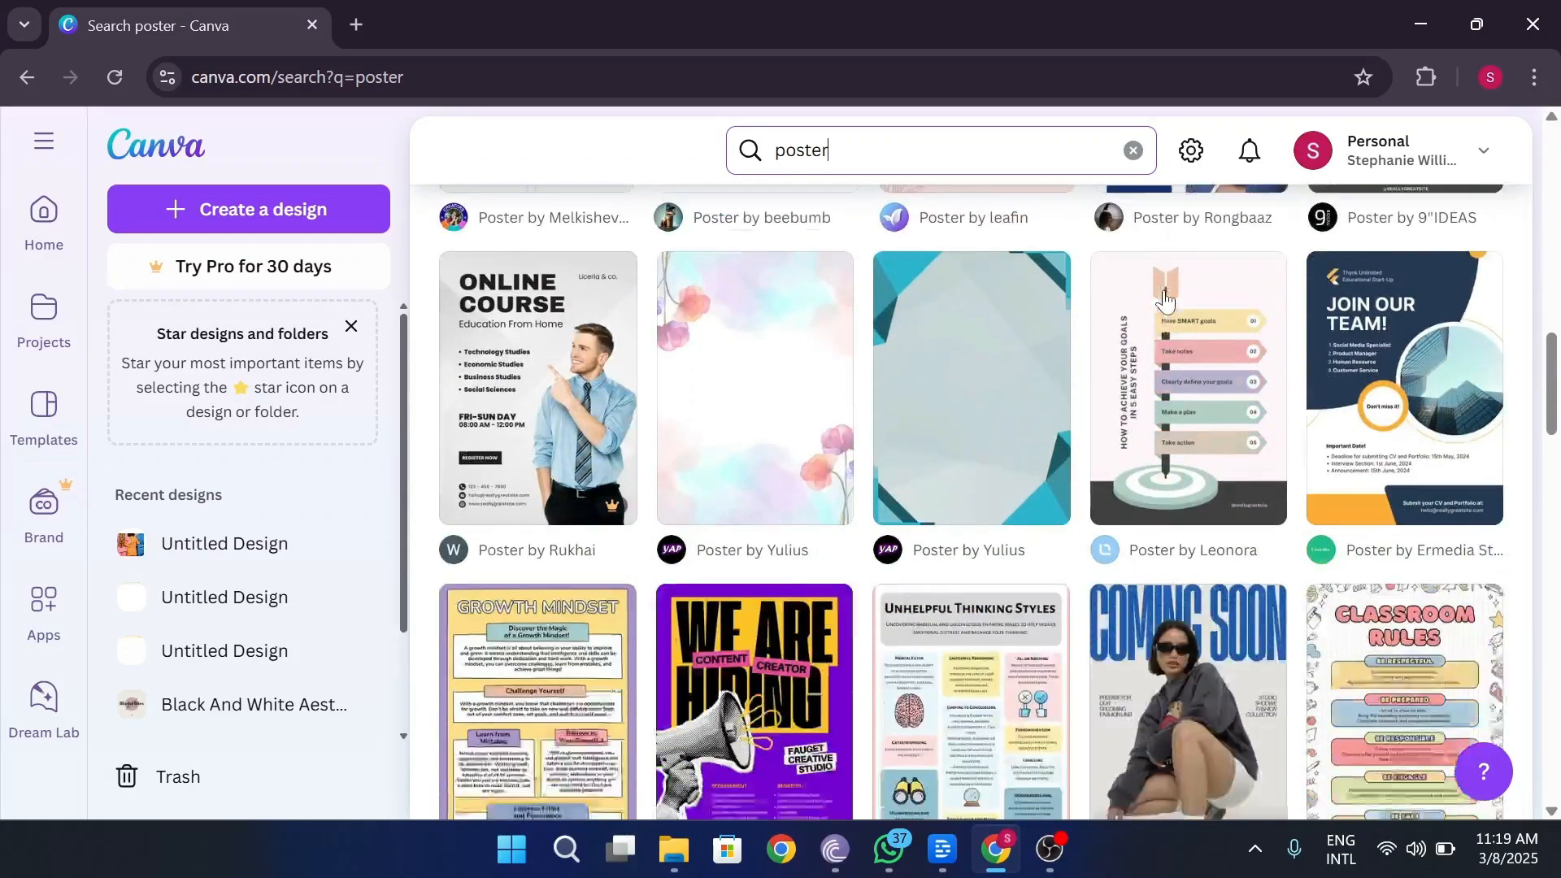
{"action": "scroll", "coordinate": [1166, 299], "scroll_direction": "down", "scroll_amount": 5}
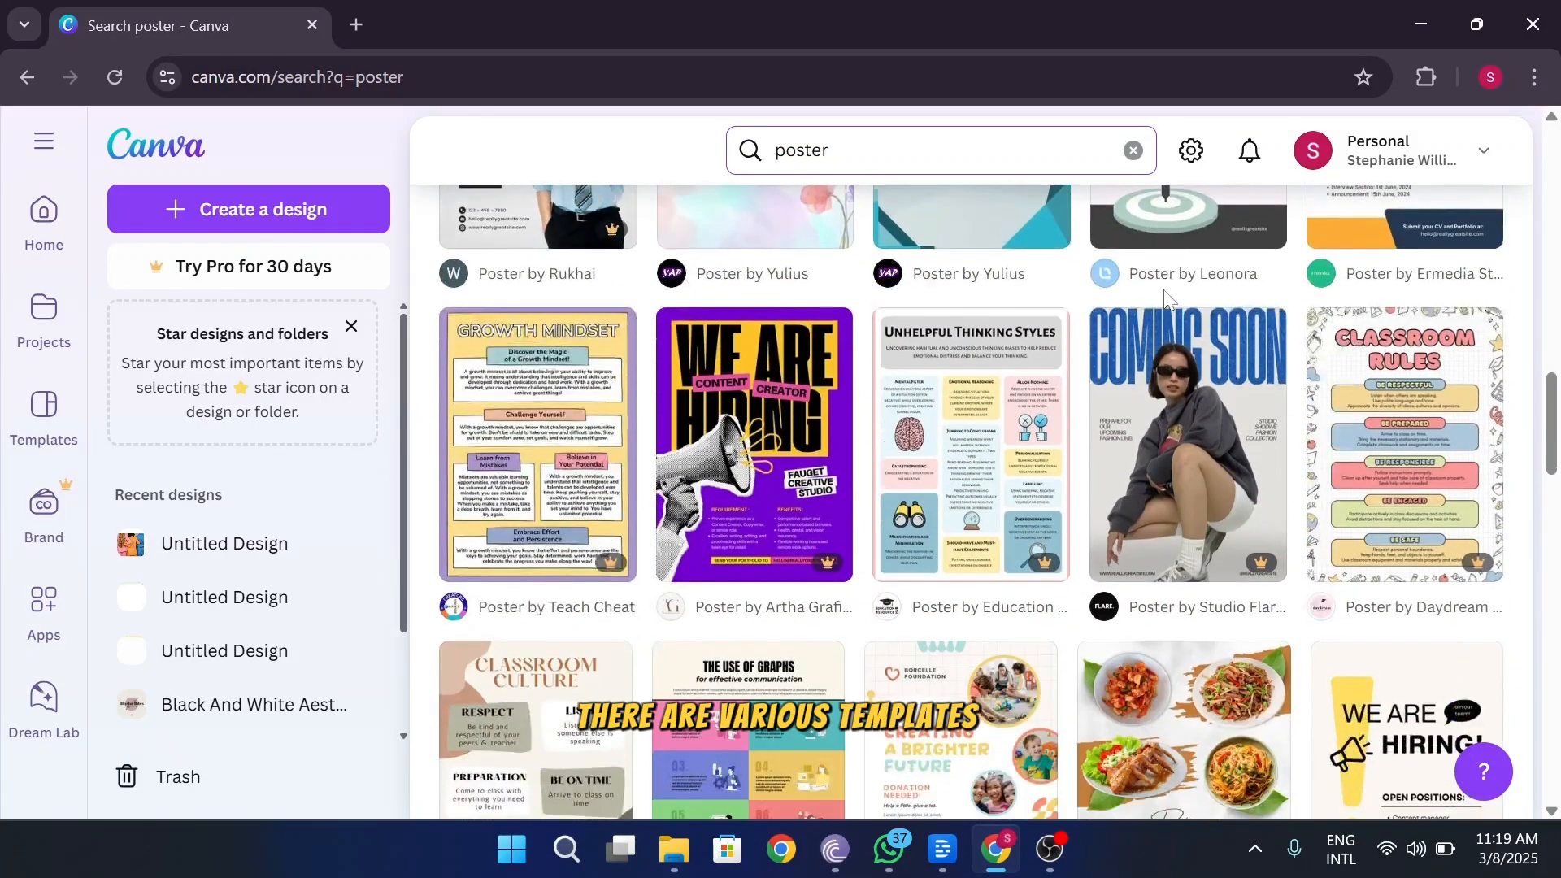
{"action": "scroll", "coordinate": [1166, 300], "scroll_direction": "down", "scroll_amount": 2}
{"action": "scroll", "coordinate": [1166, 300], "scroll_direction": "down", "scroll_amount": 2}
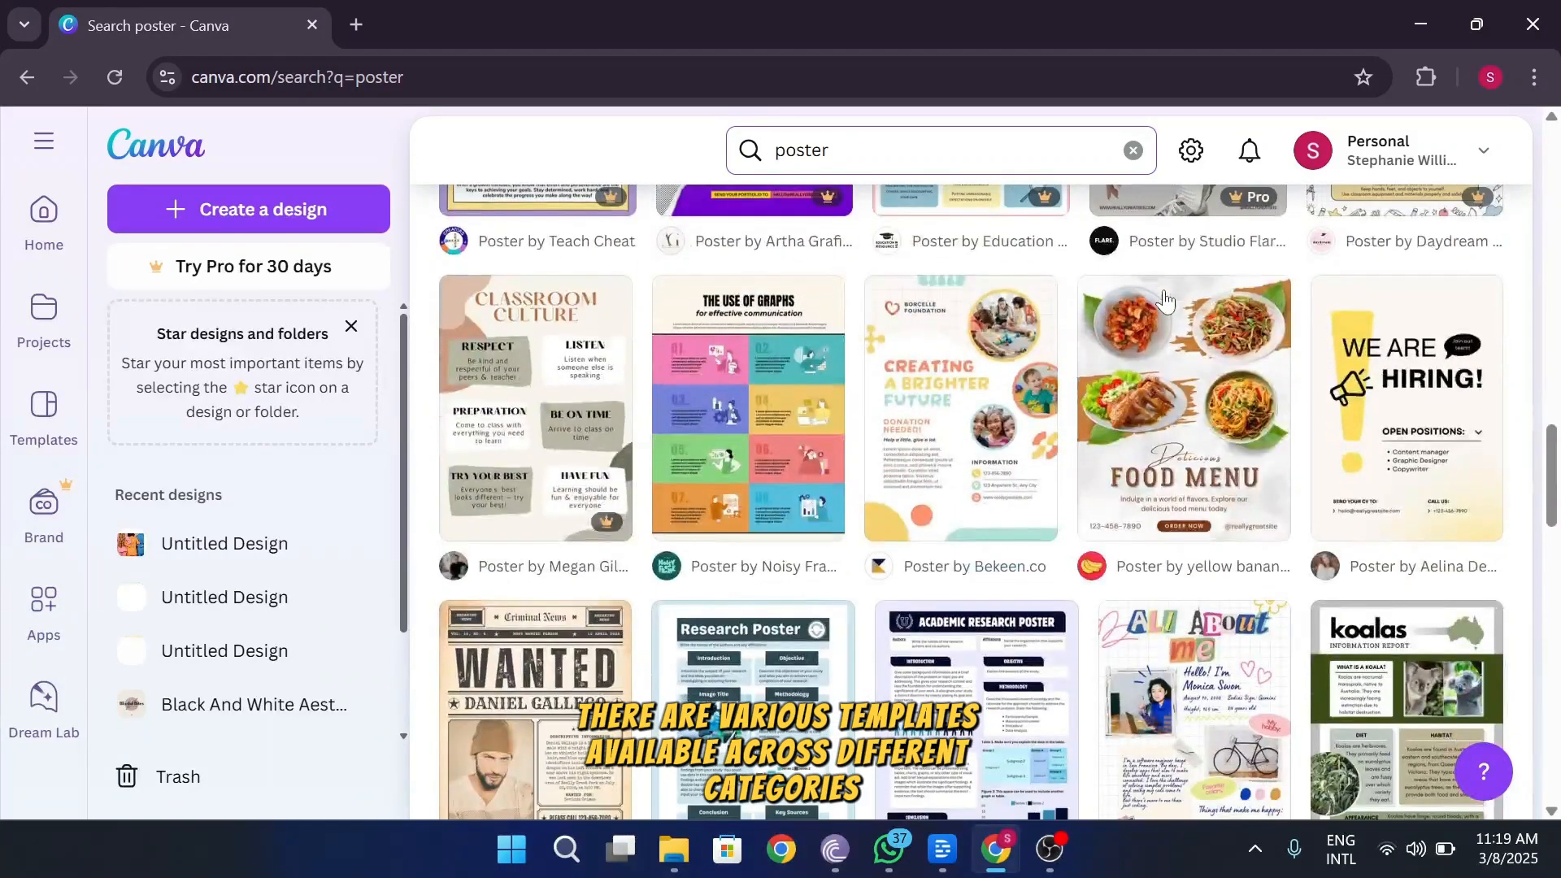
{"action": "scroll", "coordinate": [1166, 299], "scroll_direction": "up", "scroll_amount": 3}
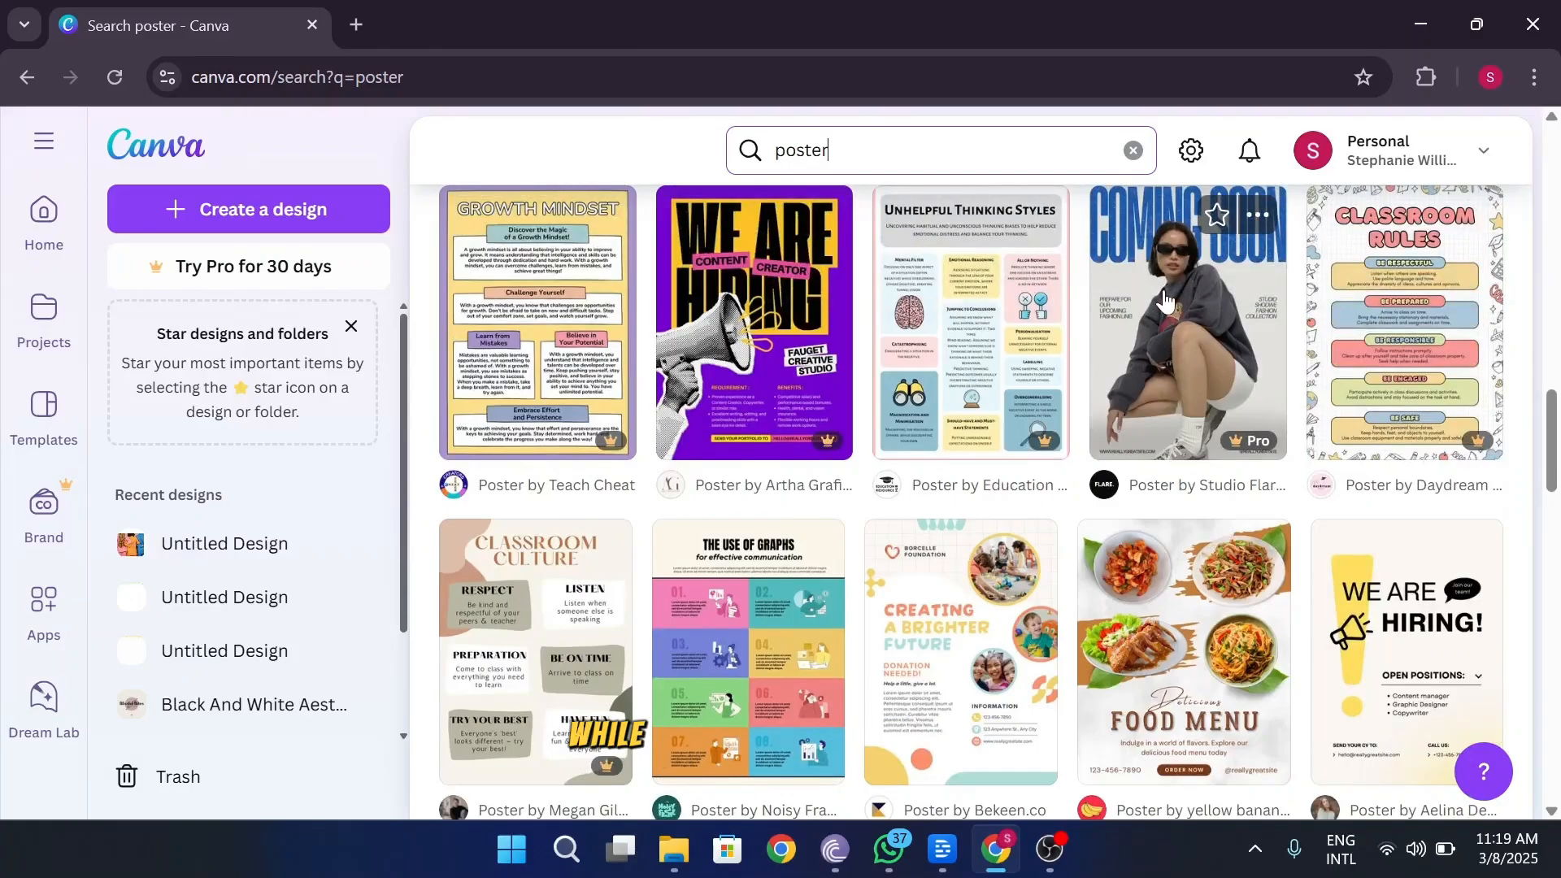
{"action": "mouse_move", "coordinate": [1259, 441]}
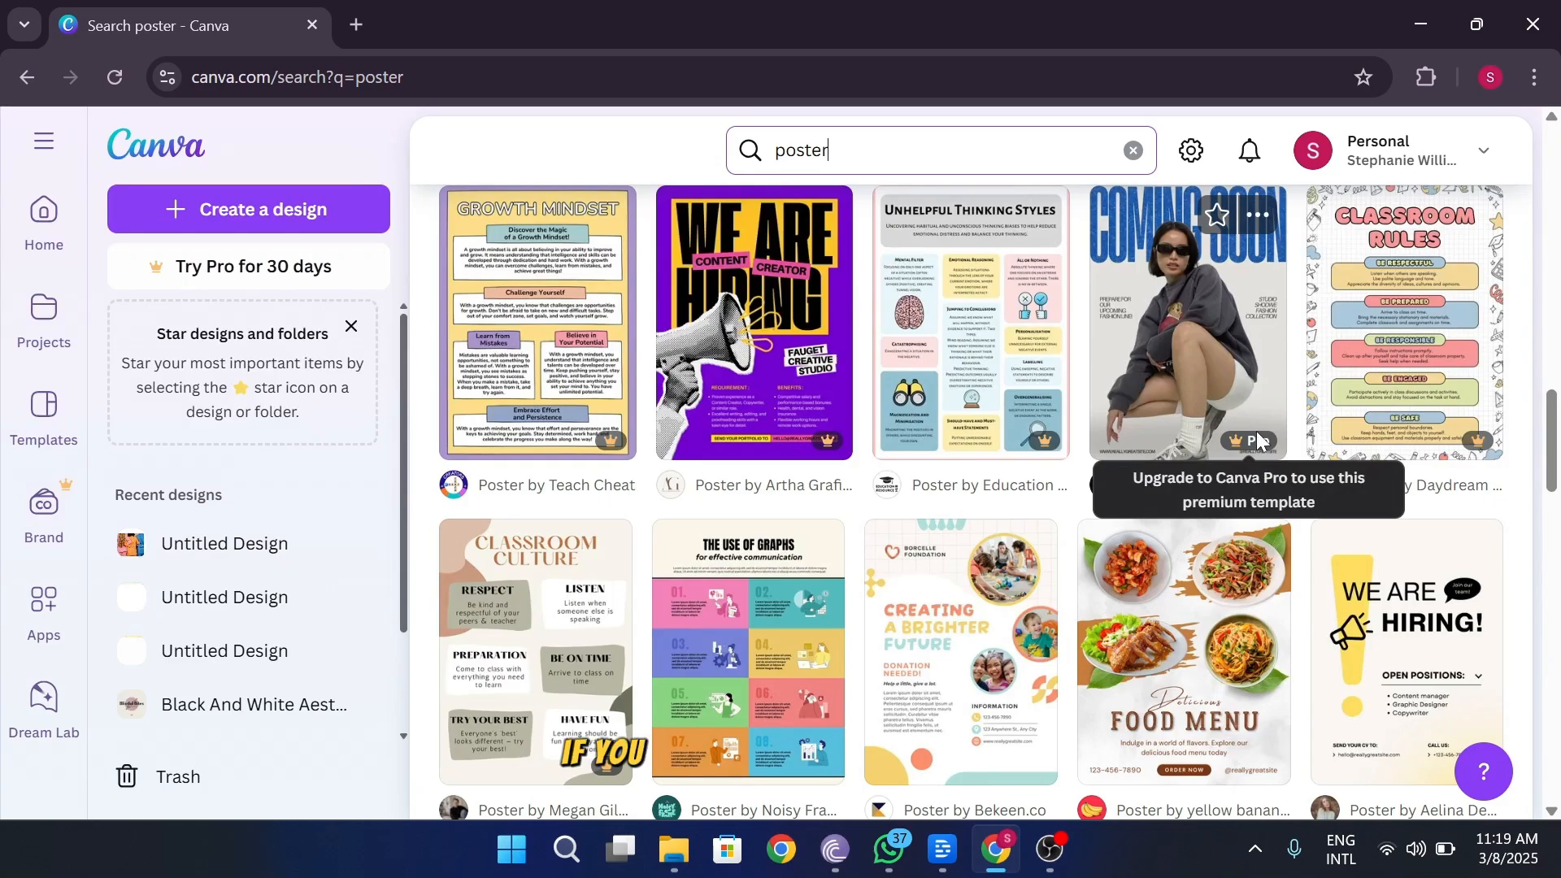
{"action": "scroll", "coordinate": [1226, 350], "scroll_direction": "up", "scroll_amount": 6}
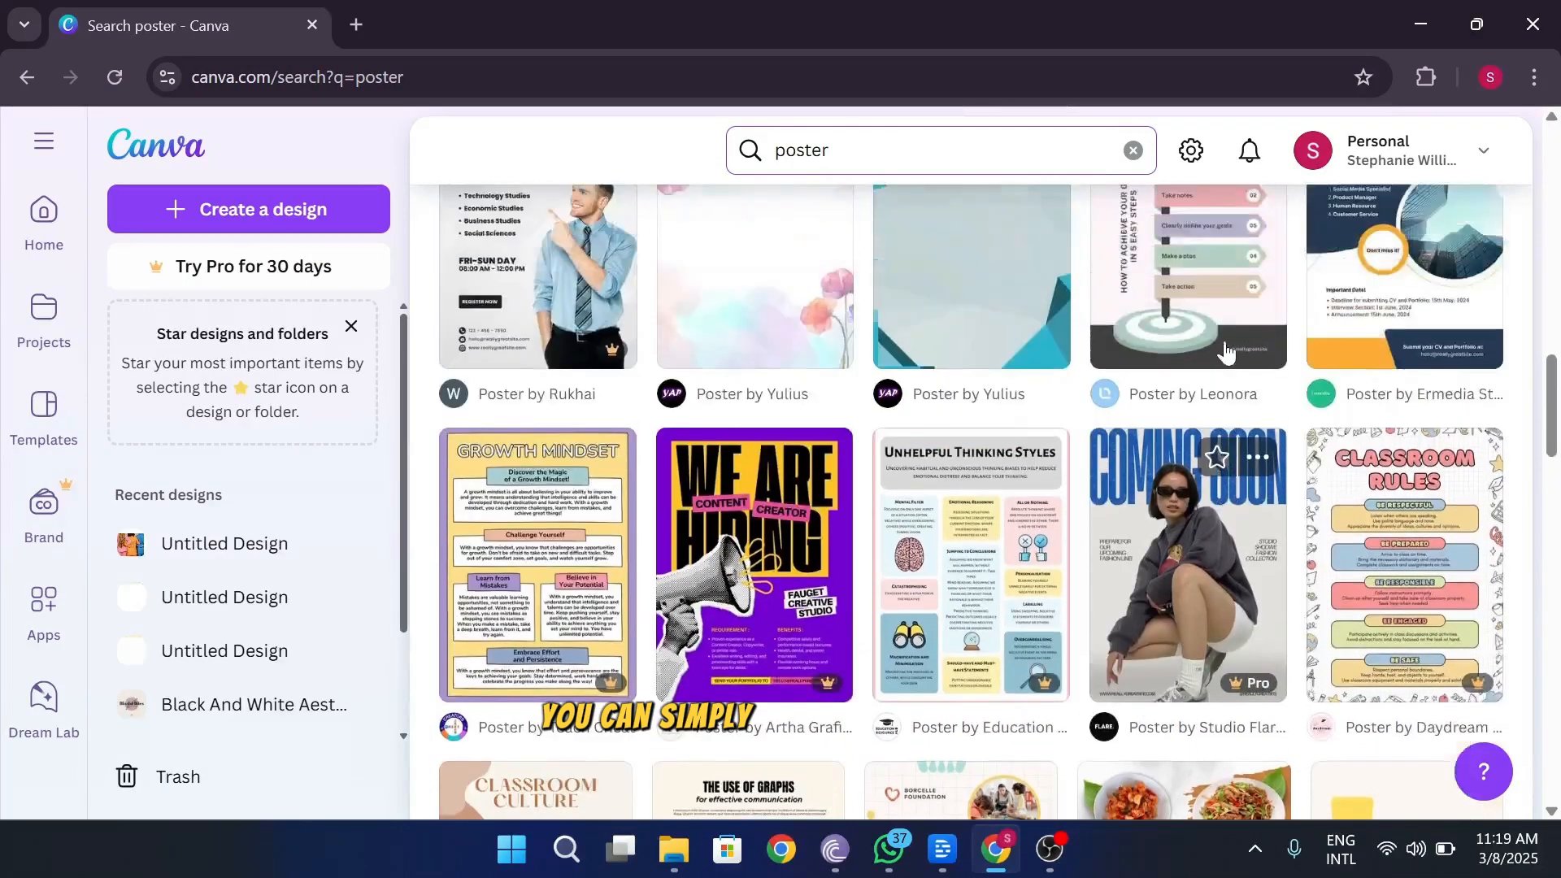
{"action": "scroll", "coordinate": [1226, 351], "scroll_direction": "up", "scroll_amount": 12}
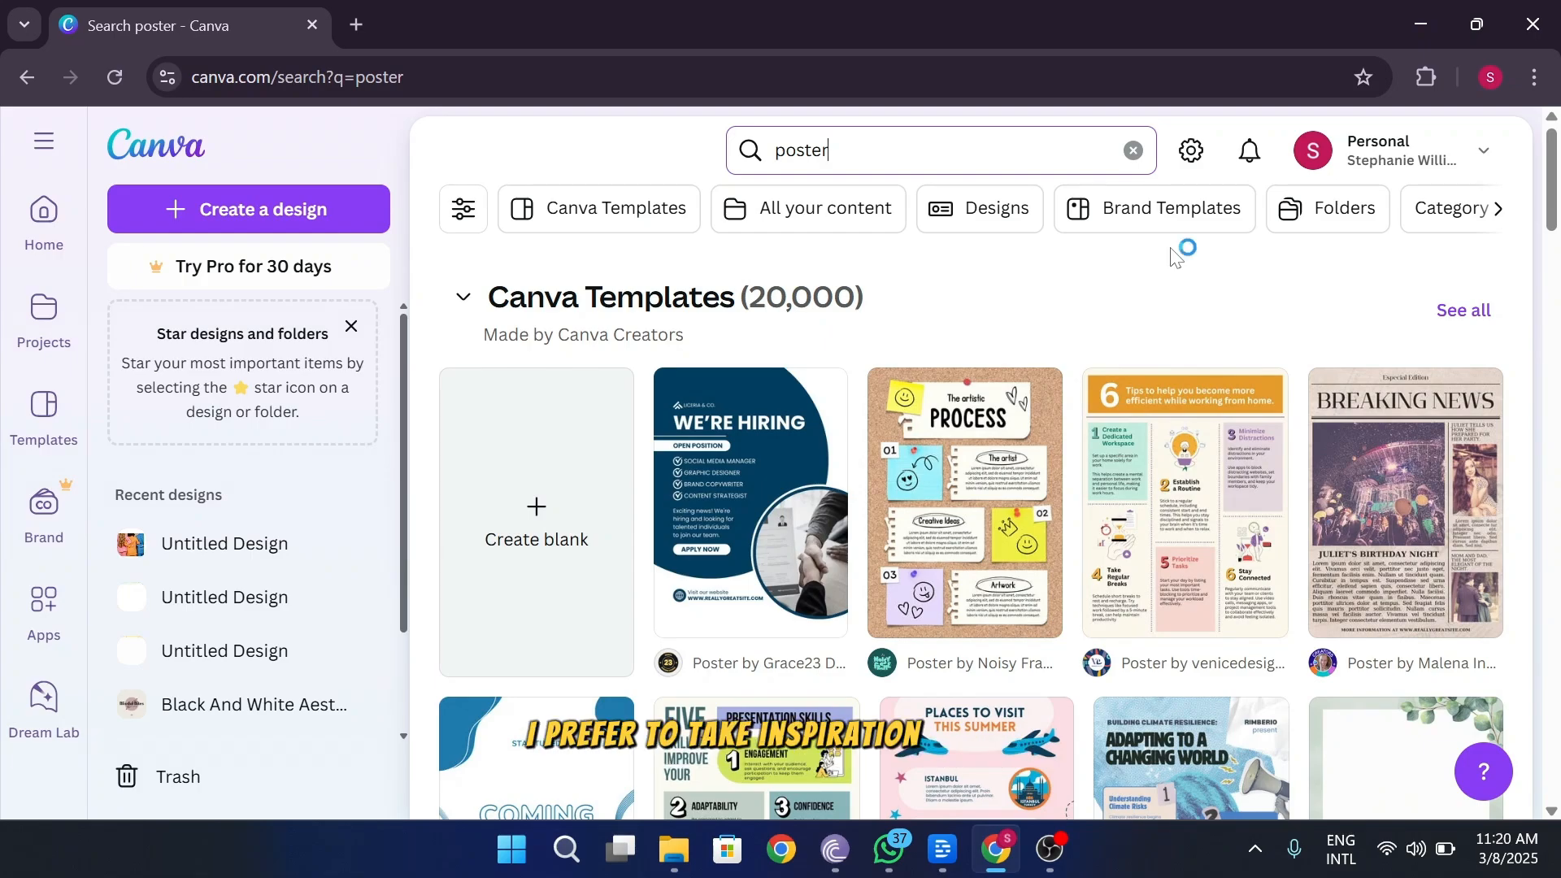
Preview the Blue White Minimalist Hiring Poster template and its similar designs, closing the preview when done.
{"action": "left_click", "coordinate": [743, 503]}
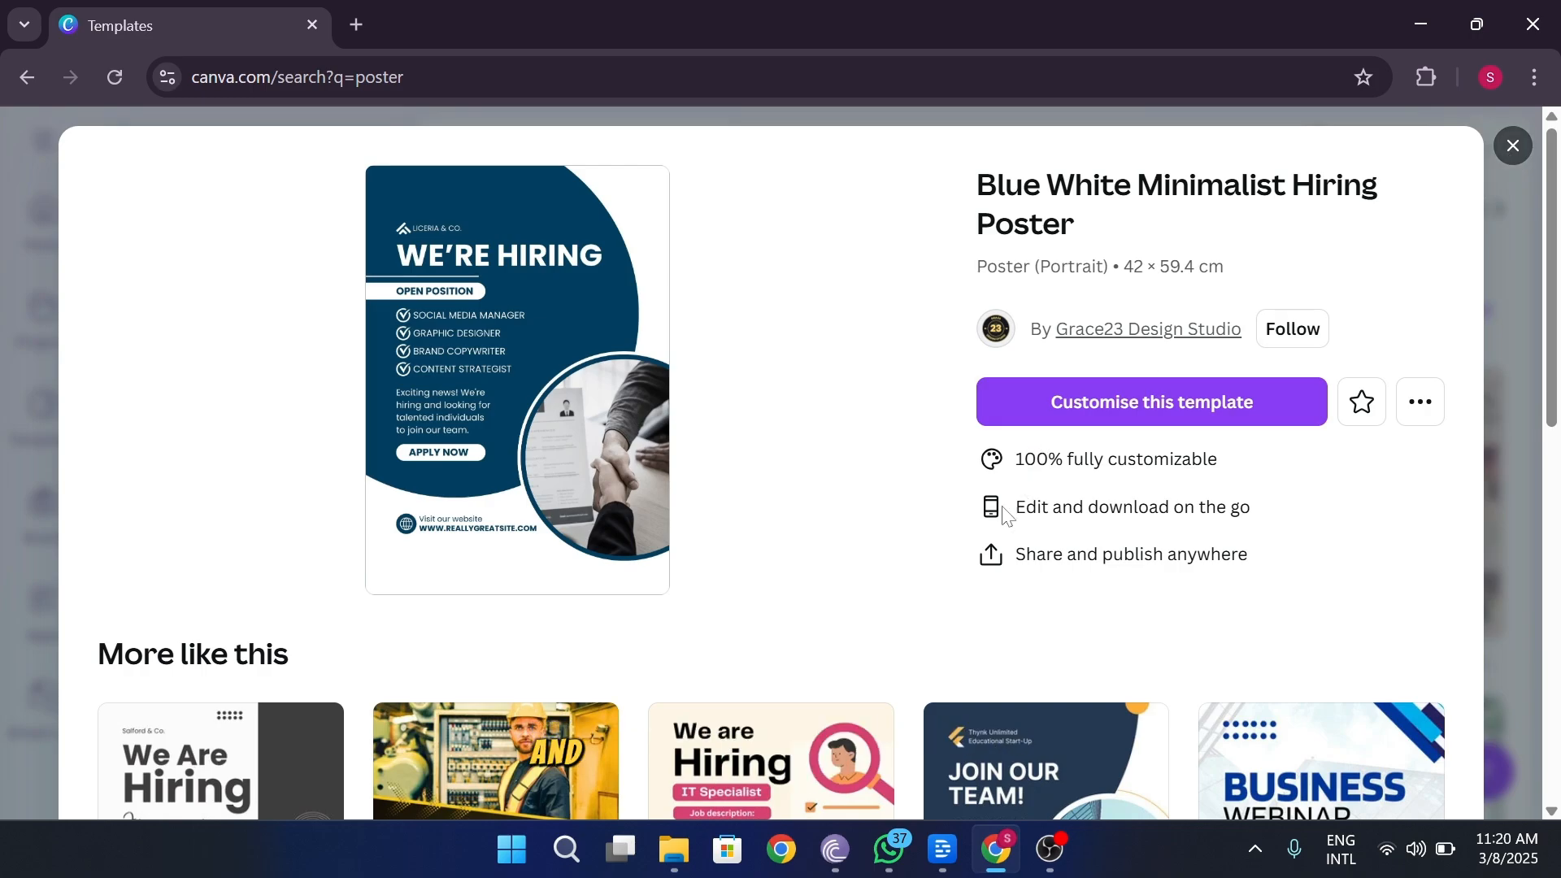
{"action": "scroll", "coordinate": [993, 530], "scroll_direction": "down", "scroll_amount": 5}
{"action": "scroll", "coordinate": [994, 530], "scroll_direction": "down", "scroll_amount": 1}
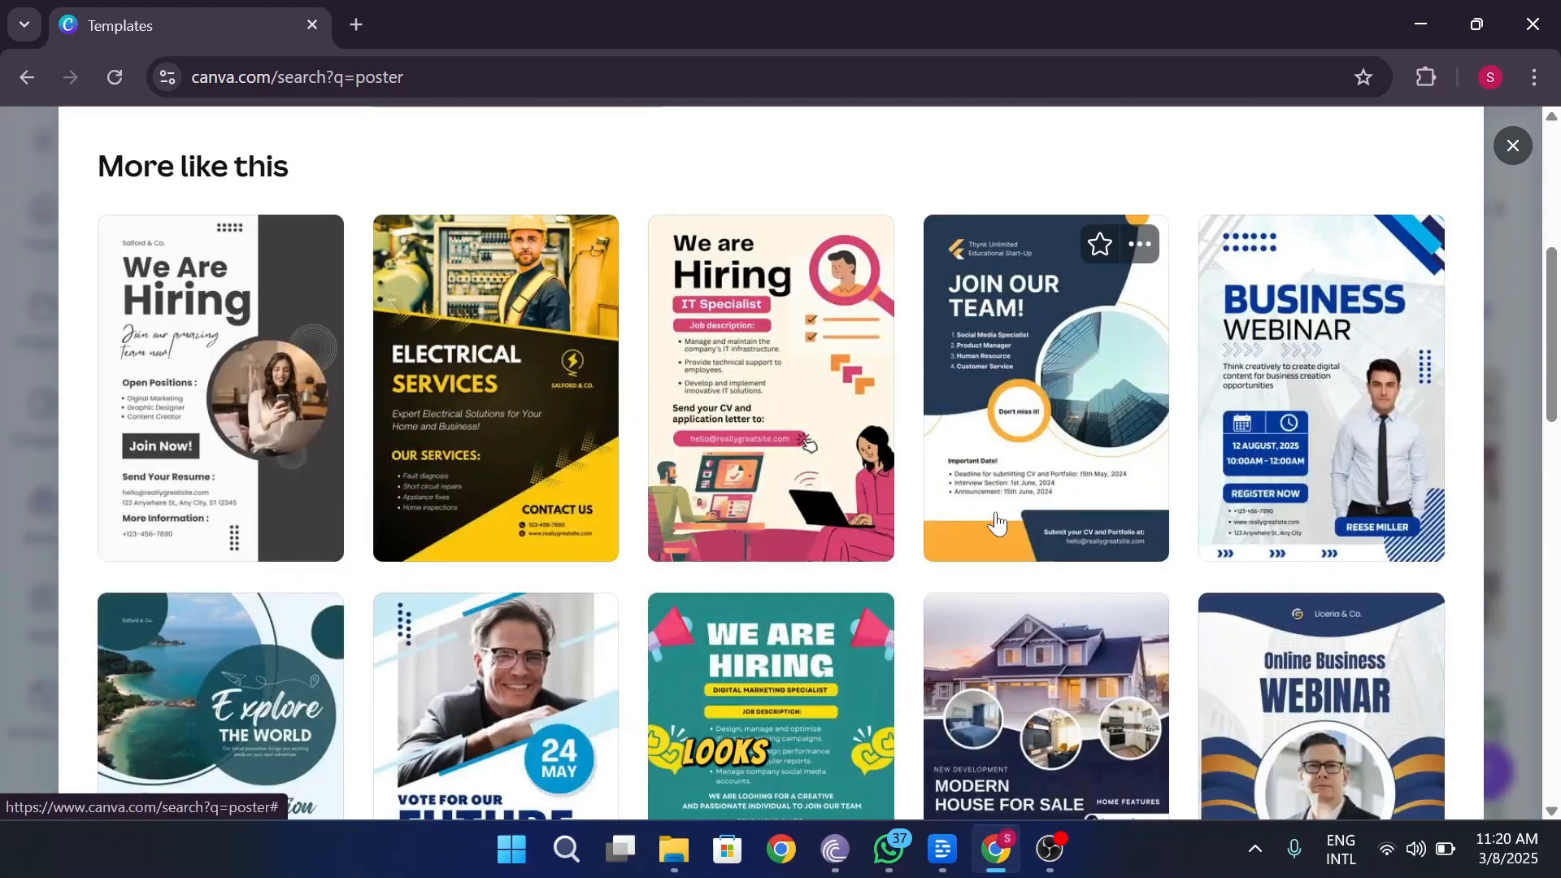
{"action": "scroll", "coordinate": [913, 569], "scroll_direction": "up", "scroll_amount": 6}
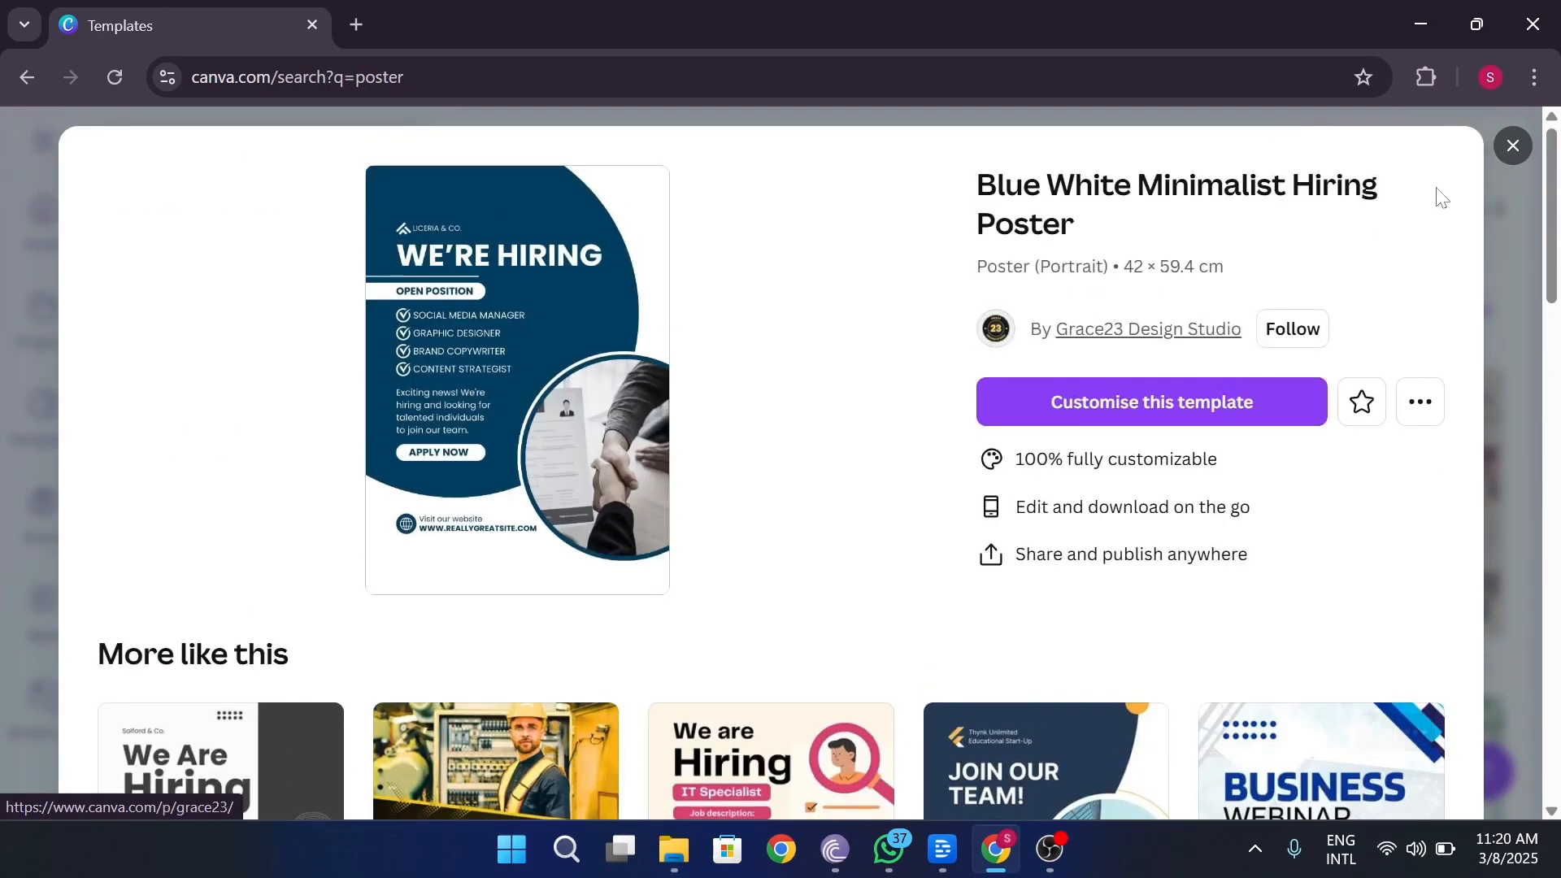
{"action": "left_click", "coordinate": [1514, 146]}
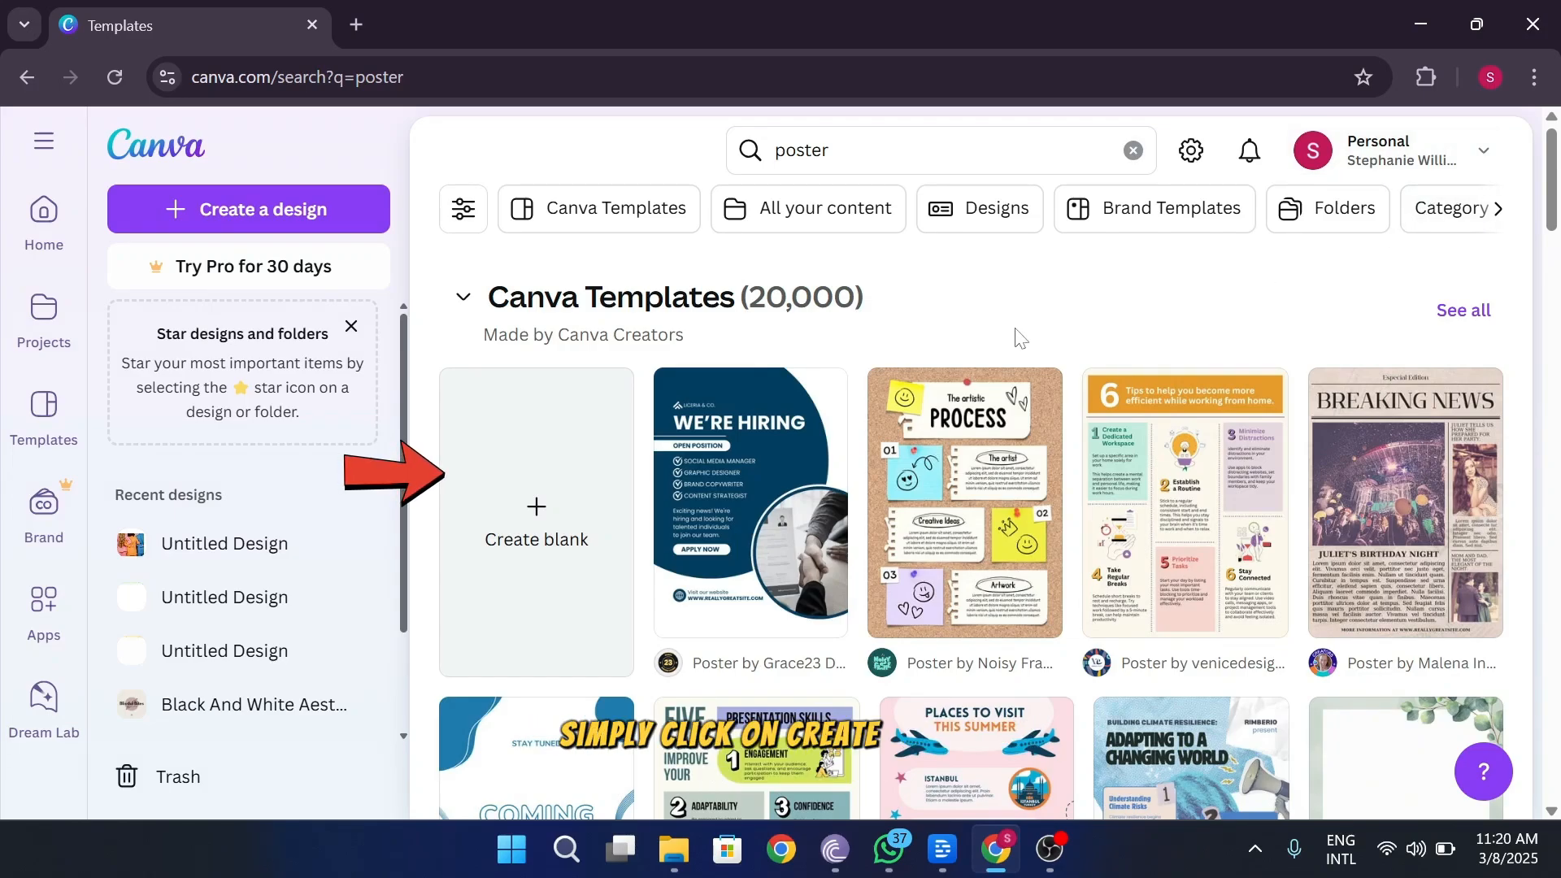
Create a blank poster design from the template results and enlarge the page view to 18%.
{"action": "left_click", "coordinate": [517, 557]}
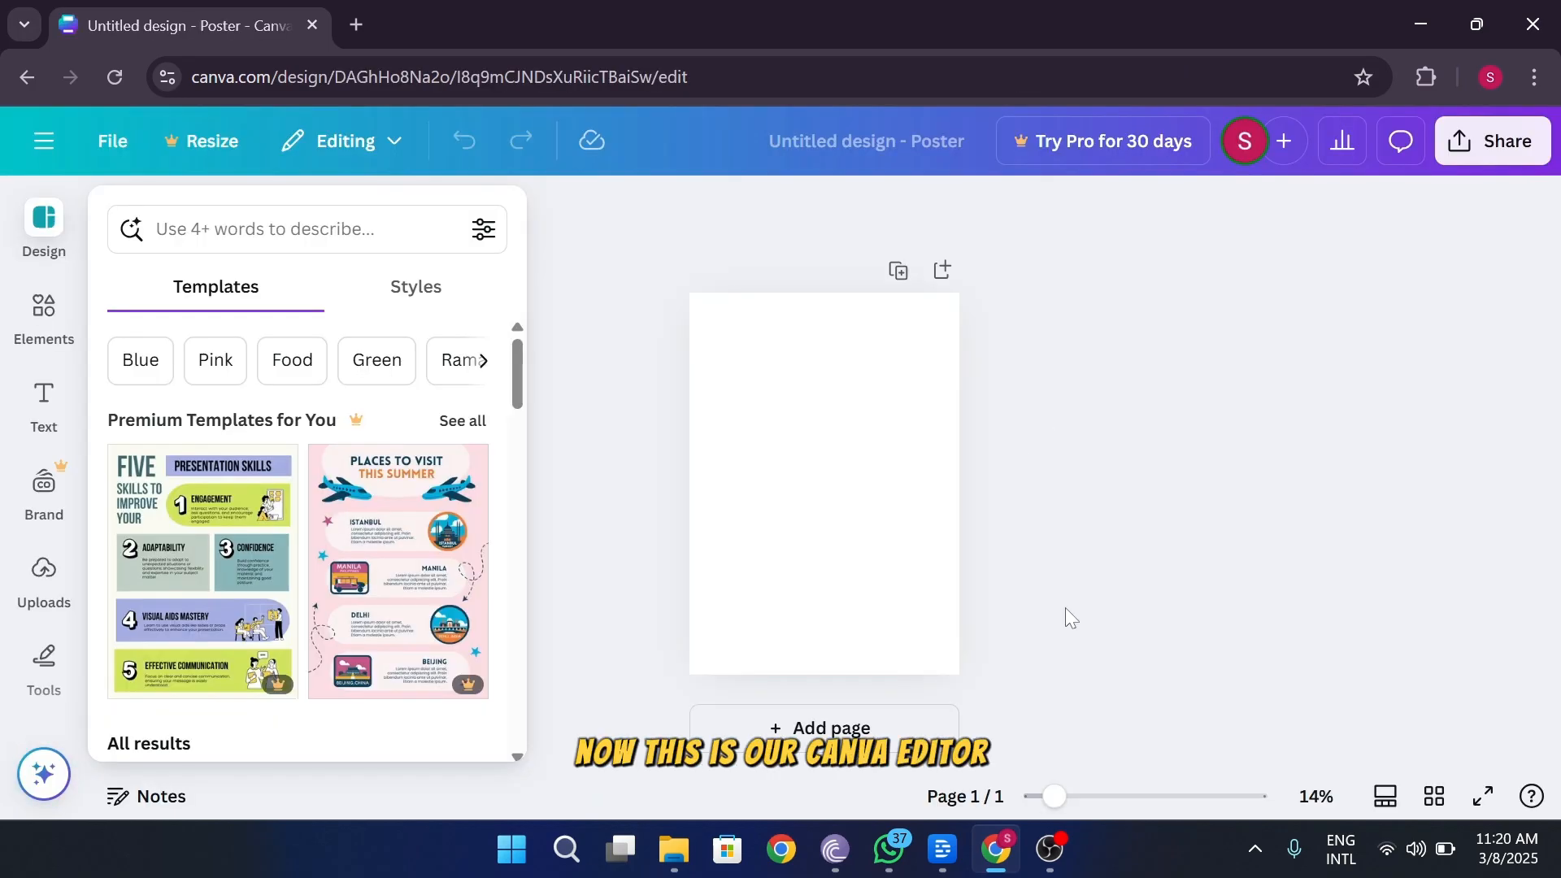
{"action": "left_click_drag", "start_coordinate": [1067, 794], "coordinate": [1069, 796]}
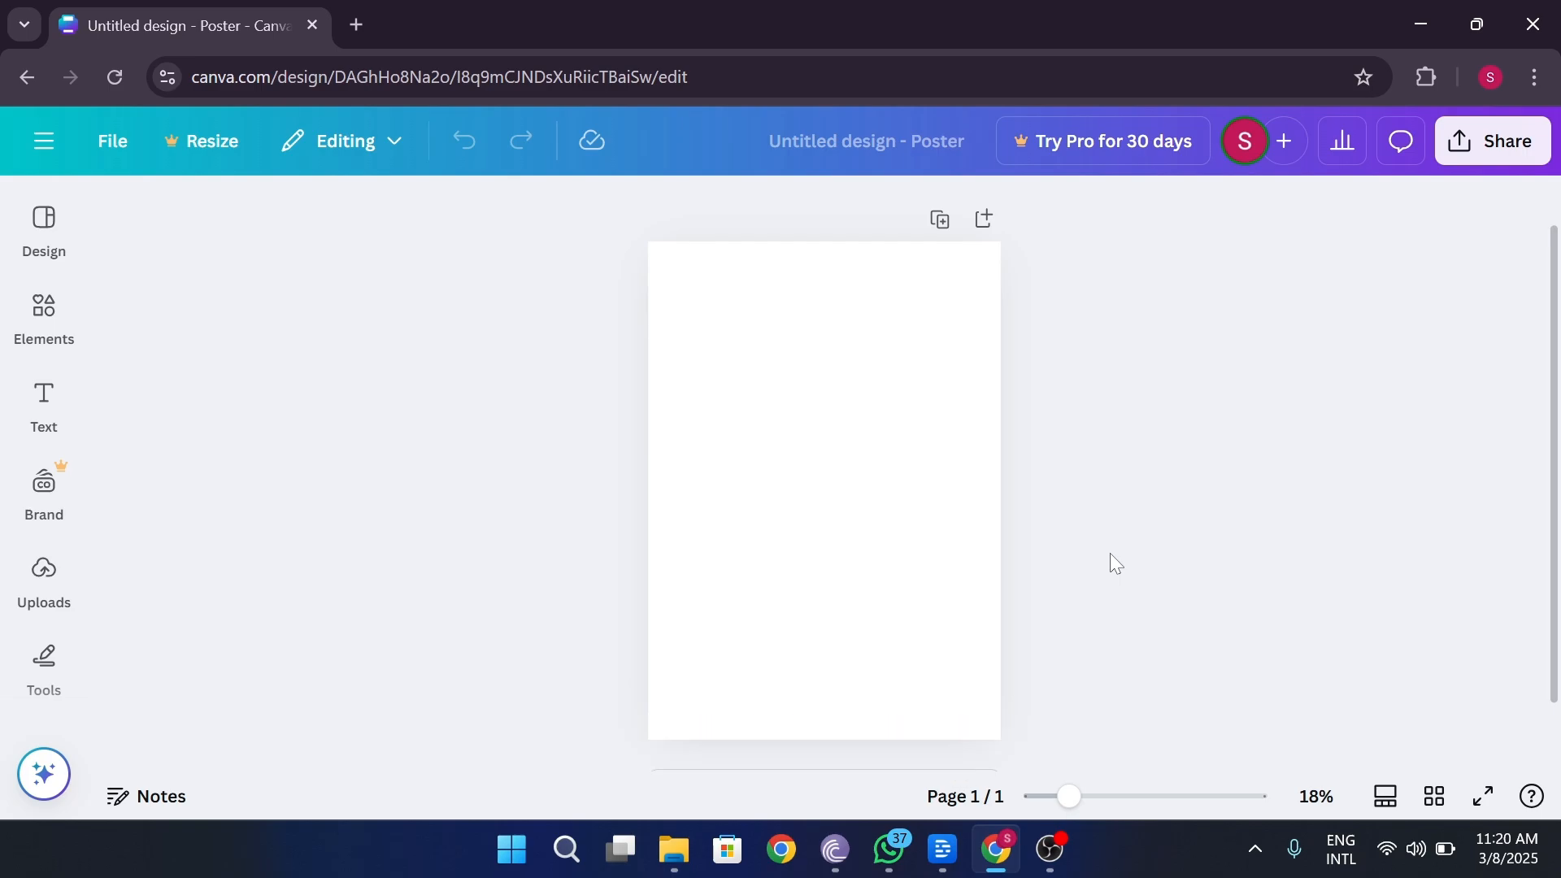
Look through the editor's text, elements, brand and tools sections to see what each one offers.
{"action": "left_click", "coordinate": [45, 390]}
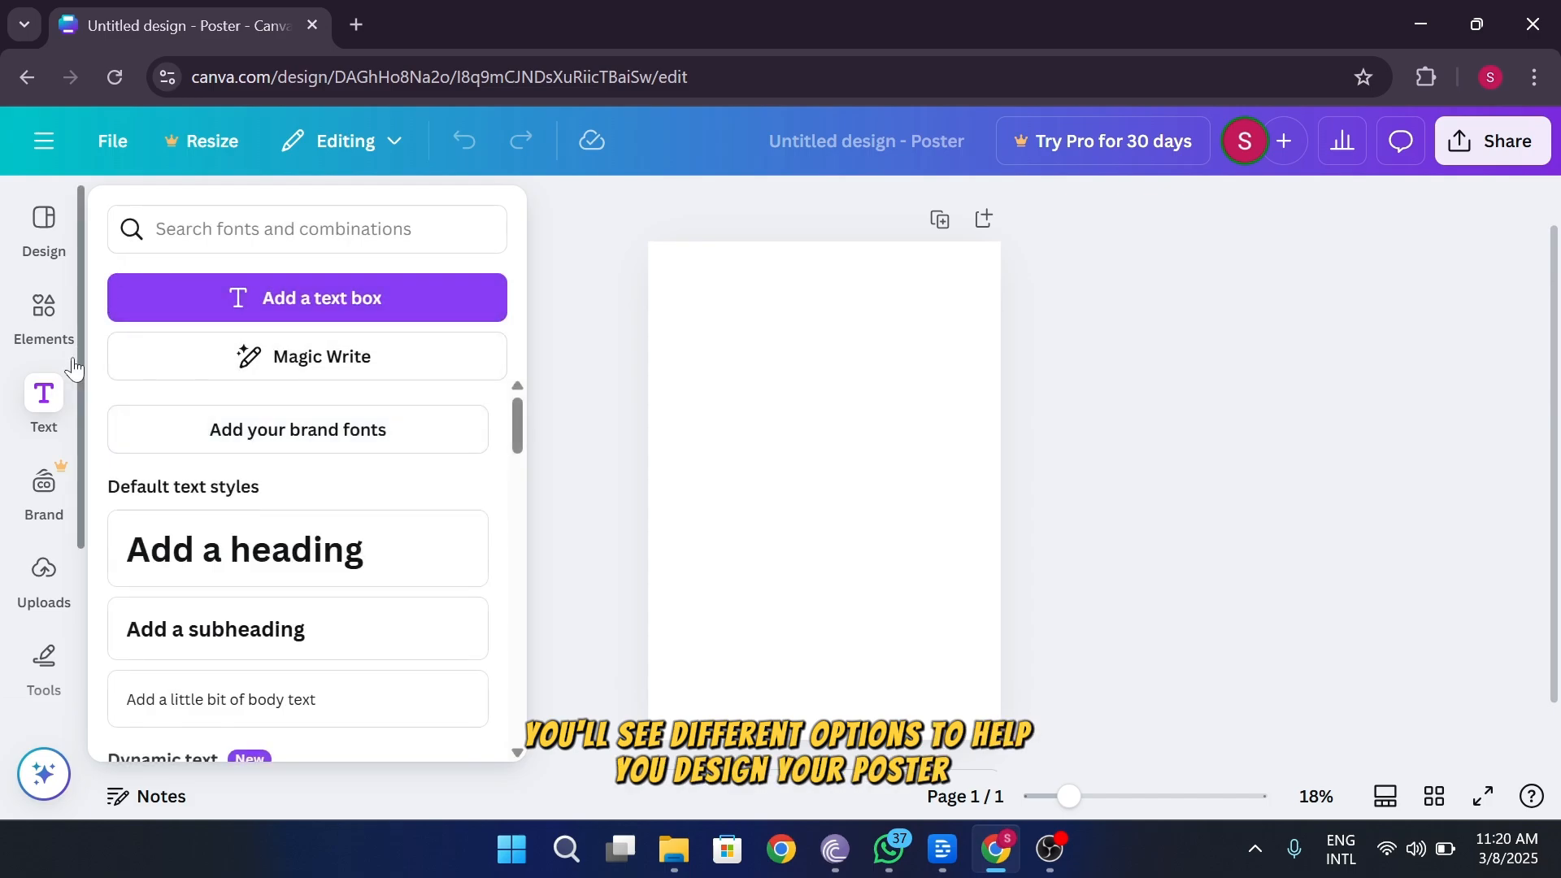
{"action": "left_click", "coordinate": [50, 342]}
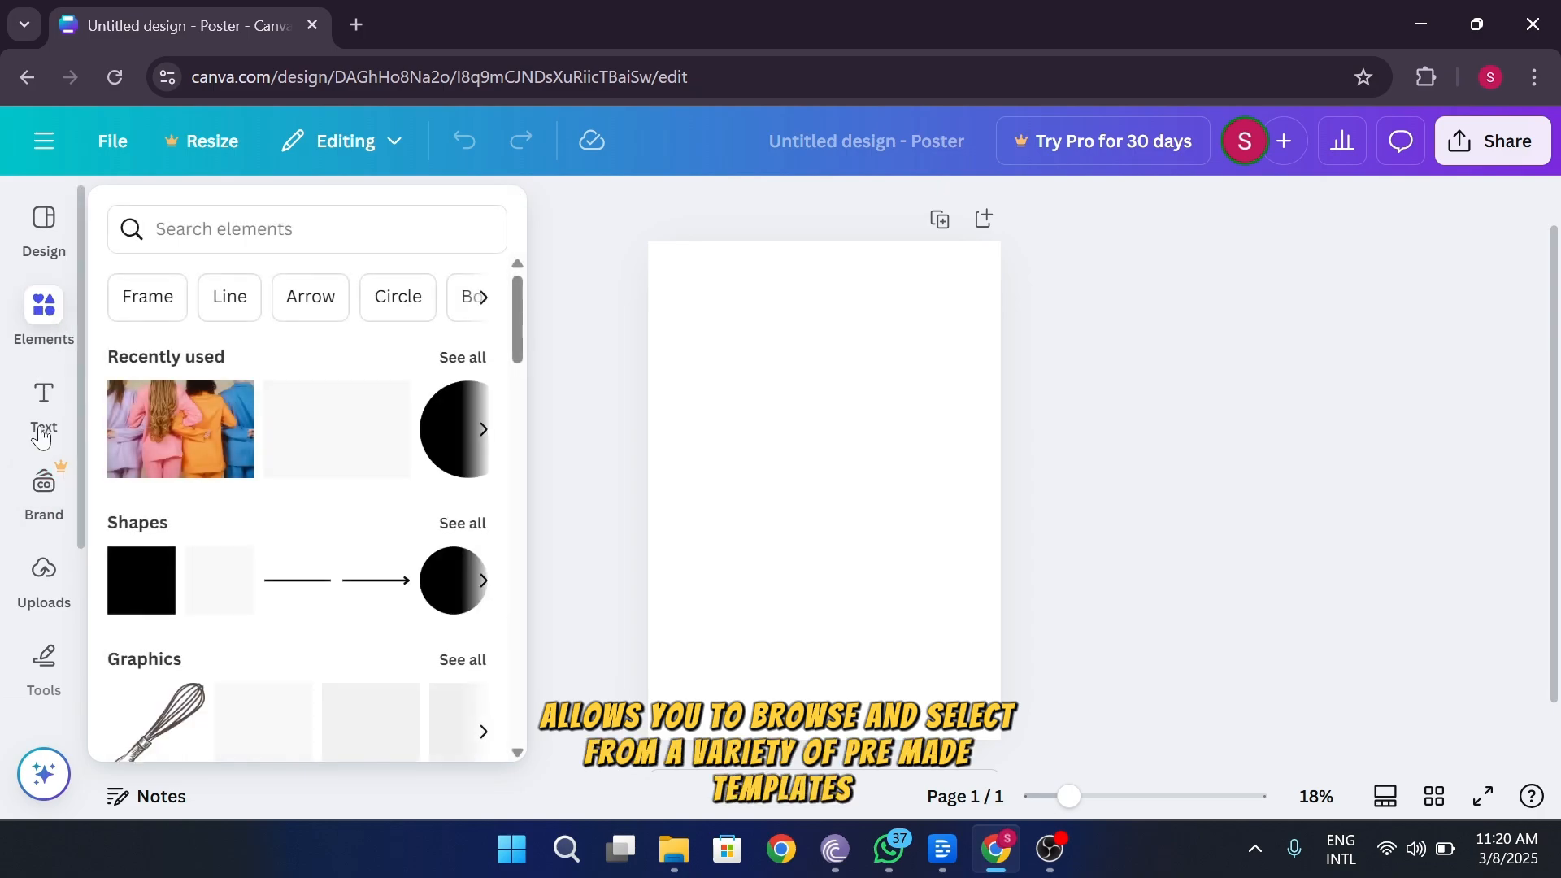
{"action": "left_click", "coordinate": [45, 570]}
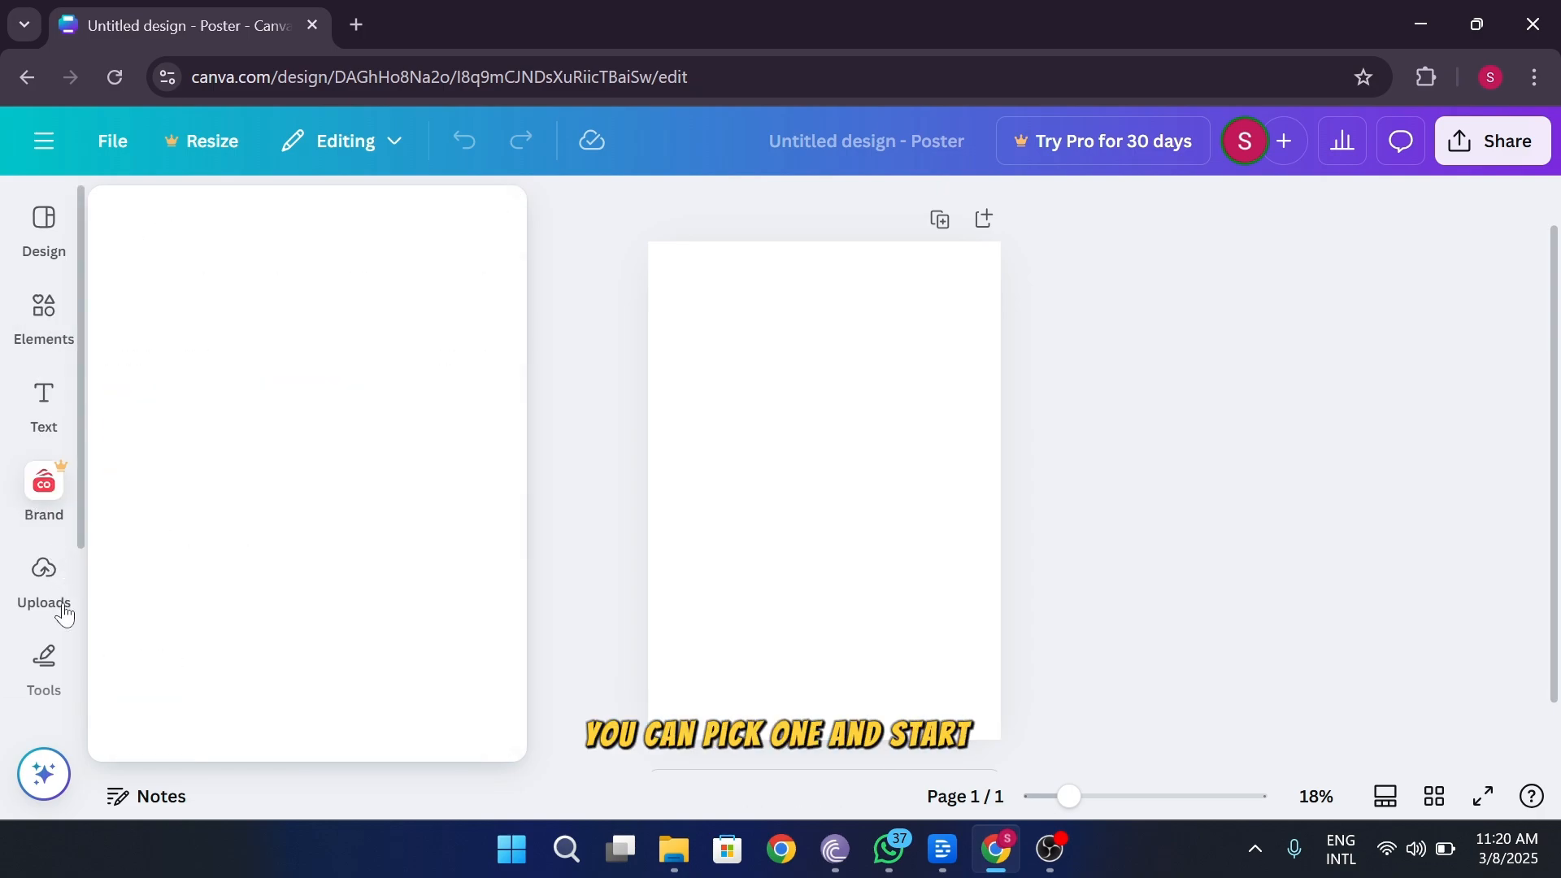
{"action": "left_click", "coordinate": [77, 654]}
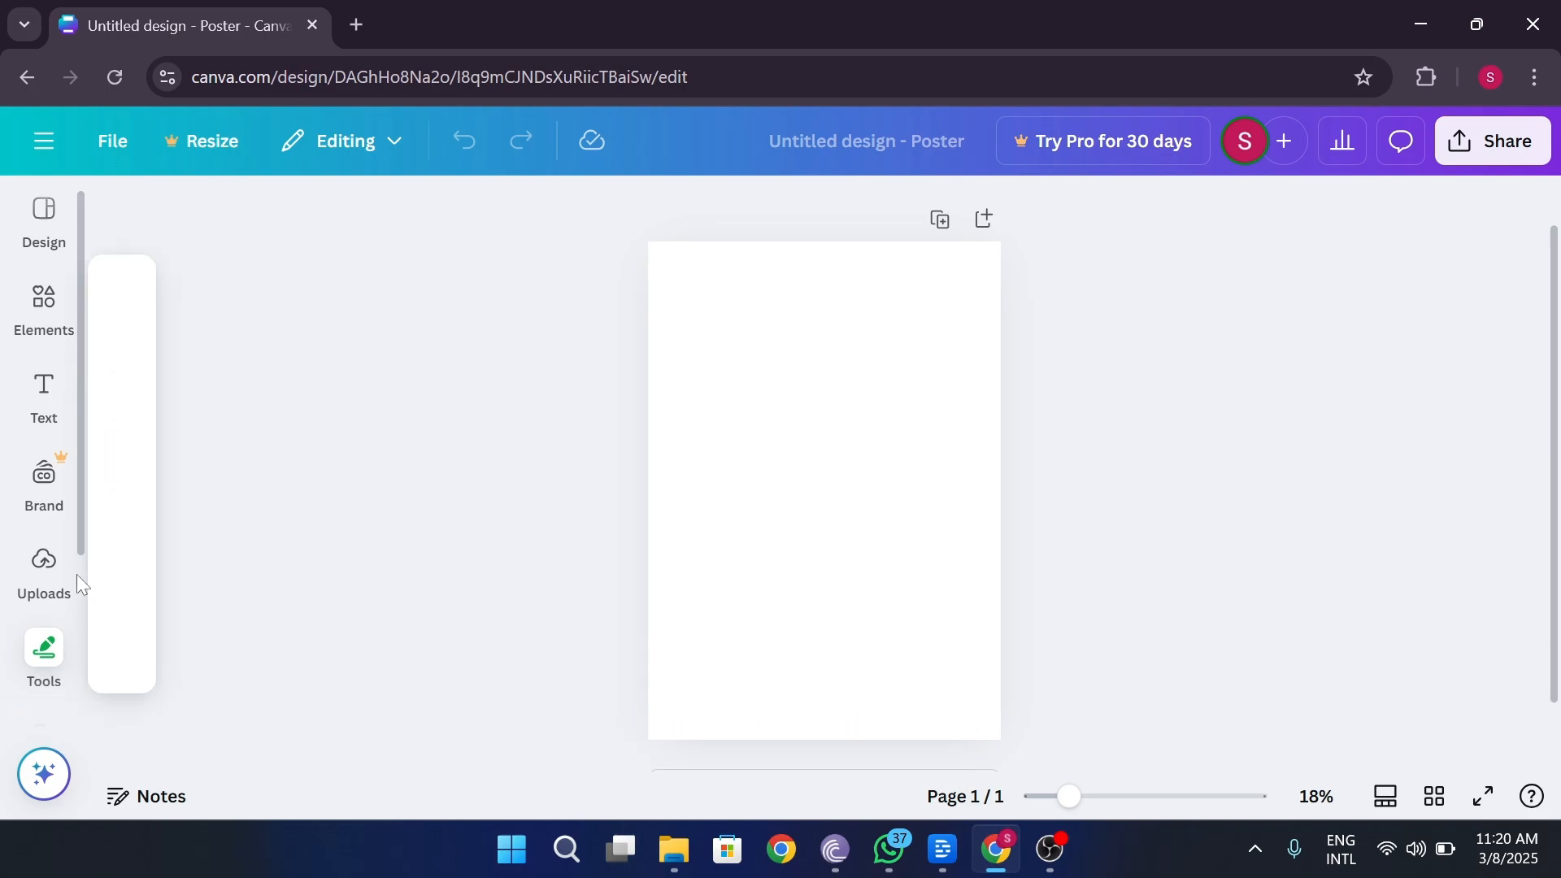
Examine the categories of design elements, from shapes and graphics to videos, audio, tables, frames, grids and mockups.
{"action": "left_click", "coordinate": [37, 331]}
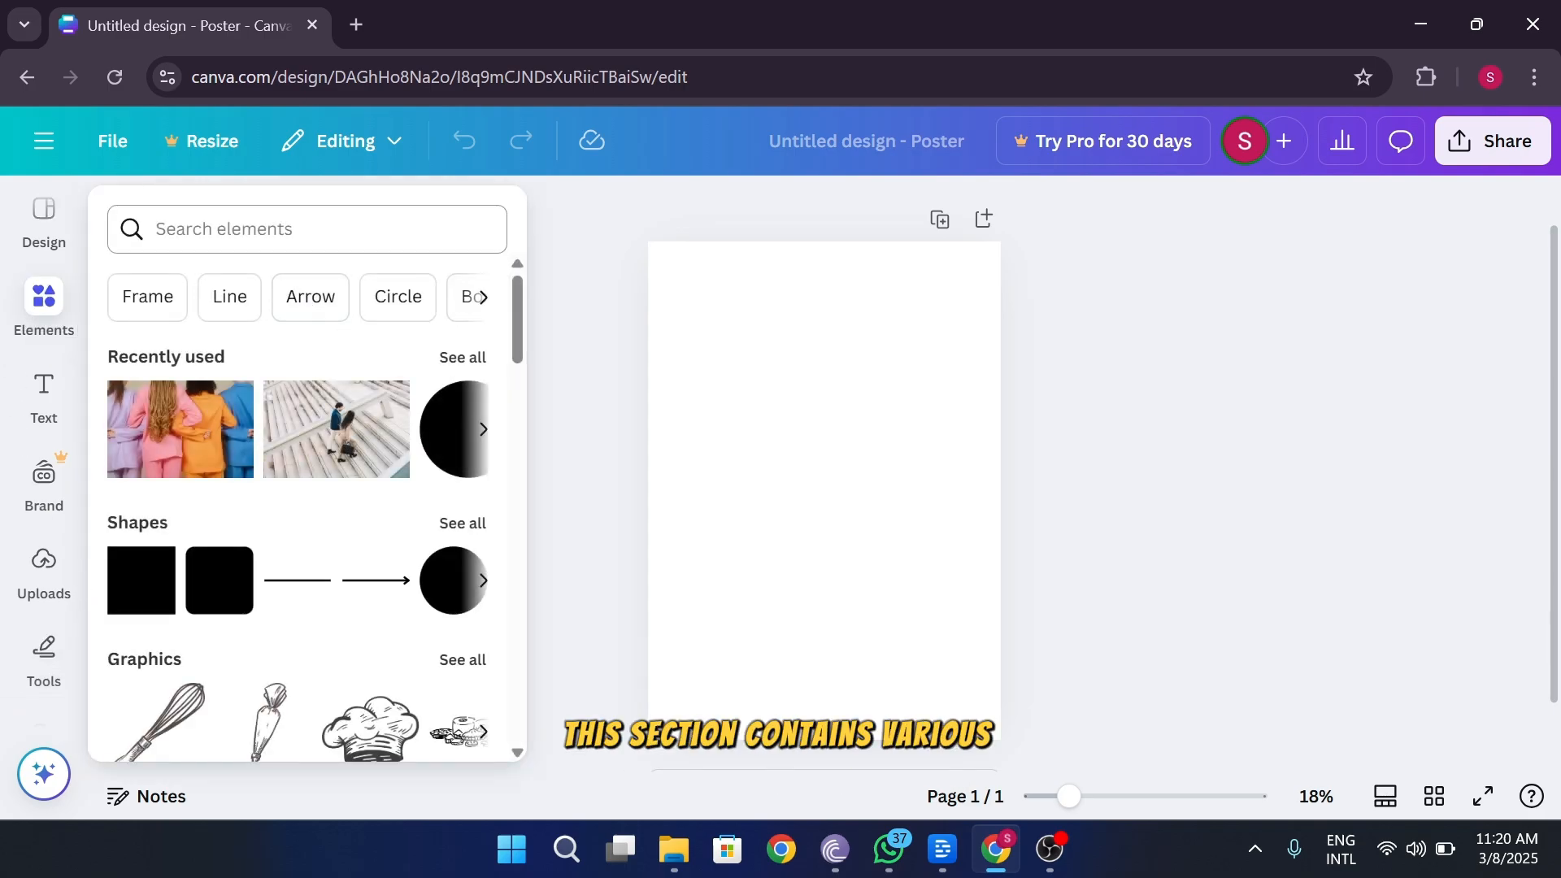
{"action": "scroll", "coordinate": [363, 486], "scroll_direction": "down", "scroll_amount": 3}
{"action": "scroll", "coordinate": [363, 480], "scroll_direction": "down", "scroll_amount": 15}
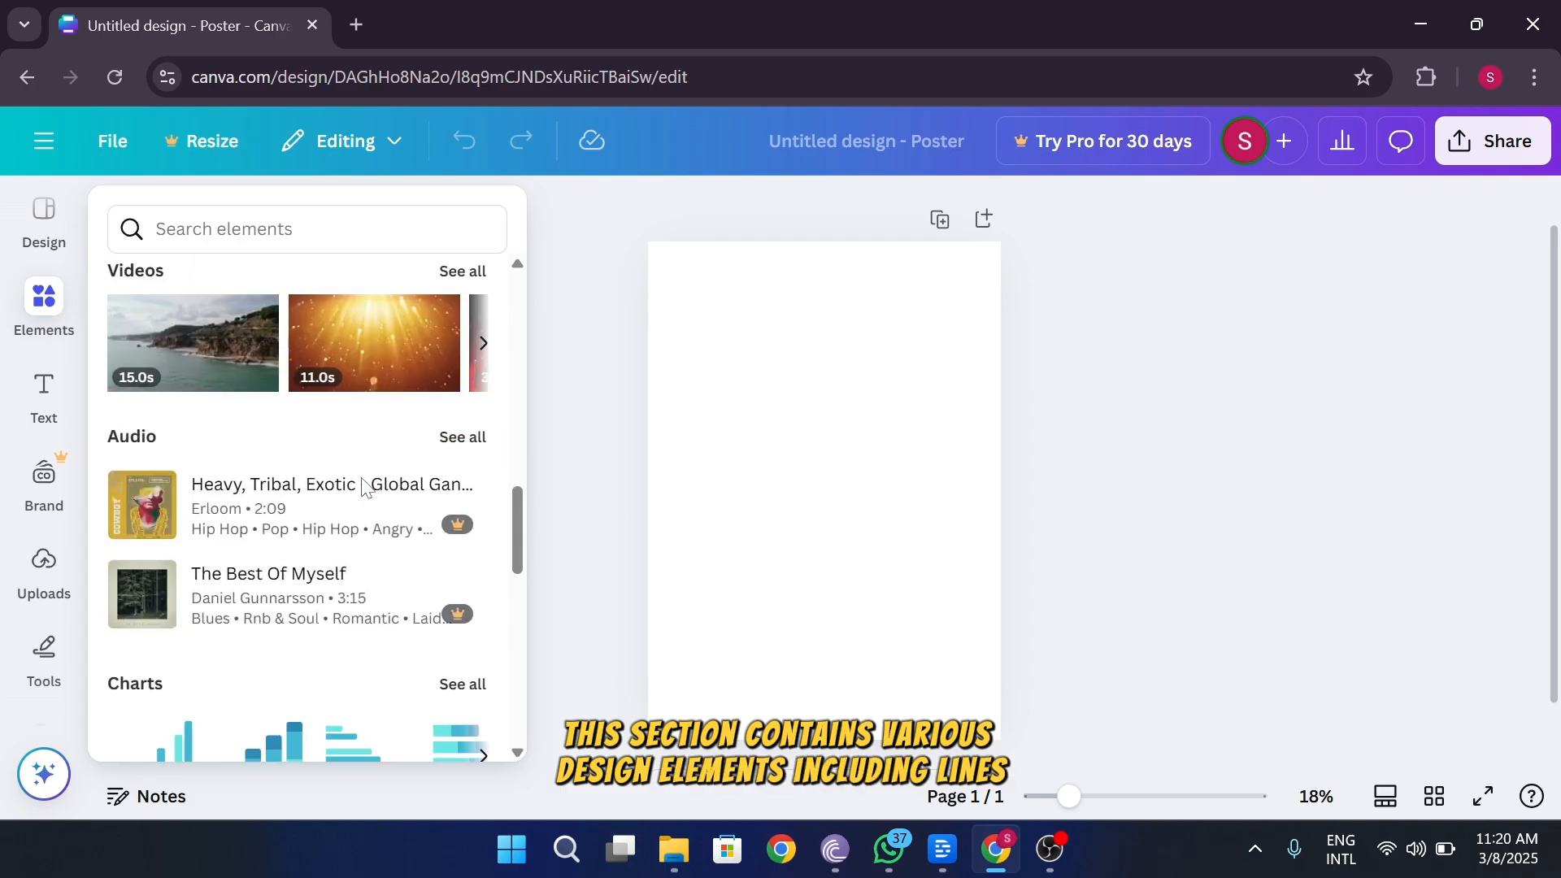
{"action": "scroll", "coordinate": [362, 486], "scroll_direction": "up", "scroll_amount": 5}
{"action": "scroll", "coordinate": [362, 486], "scroll_direction": "down", "scroll_amount": 4}
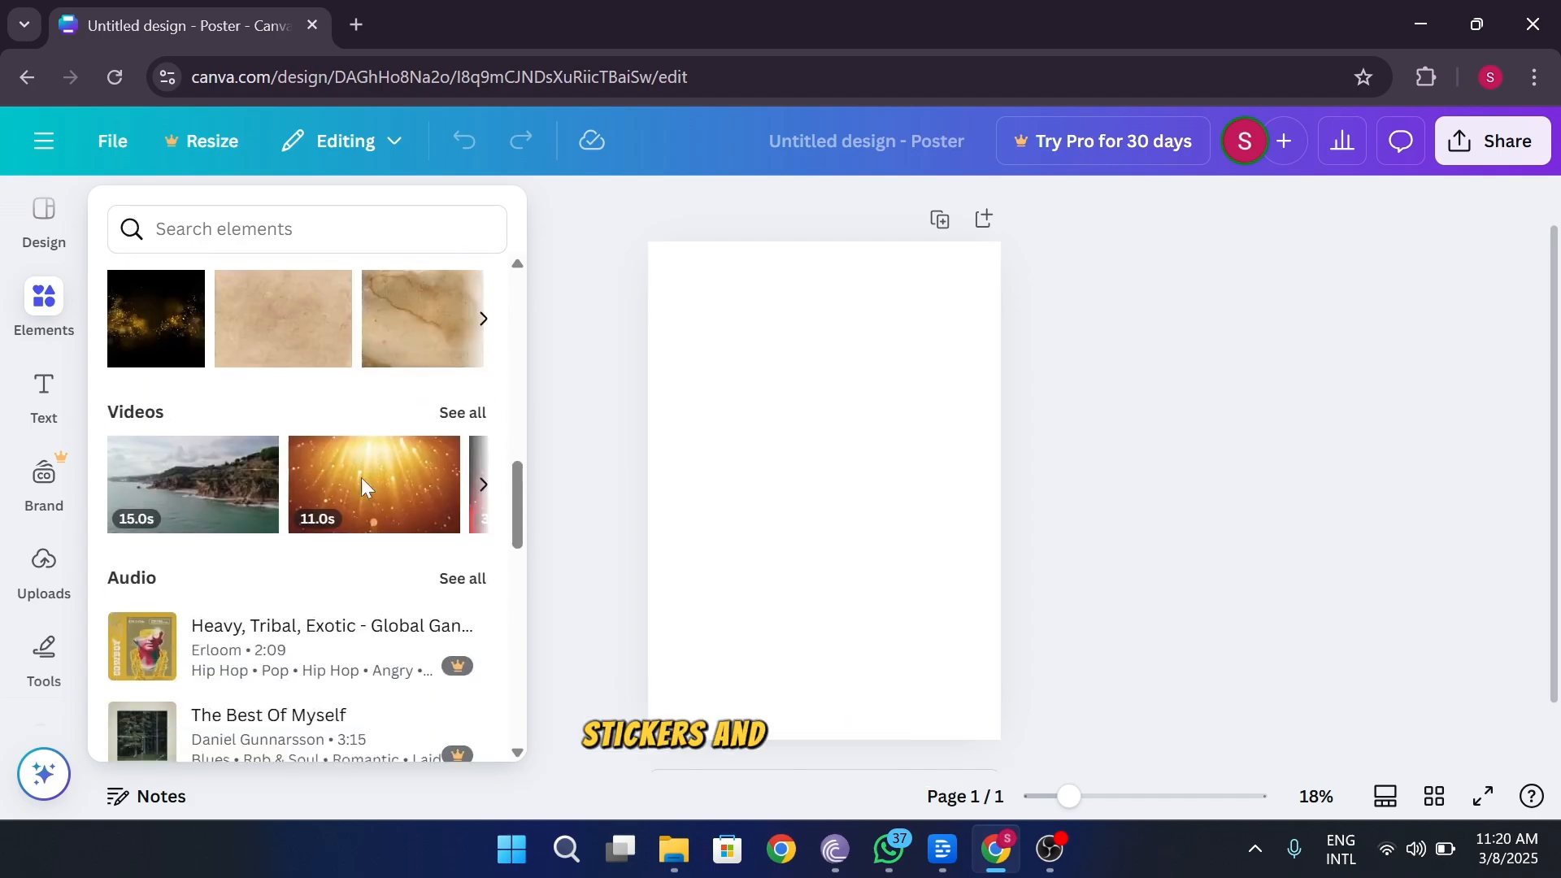
{"action": "scroll", "coordinate": [361, 486], "scroll_direction": "down", "scroll_amount": 9}
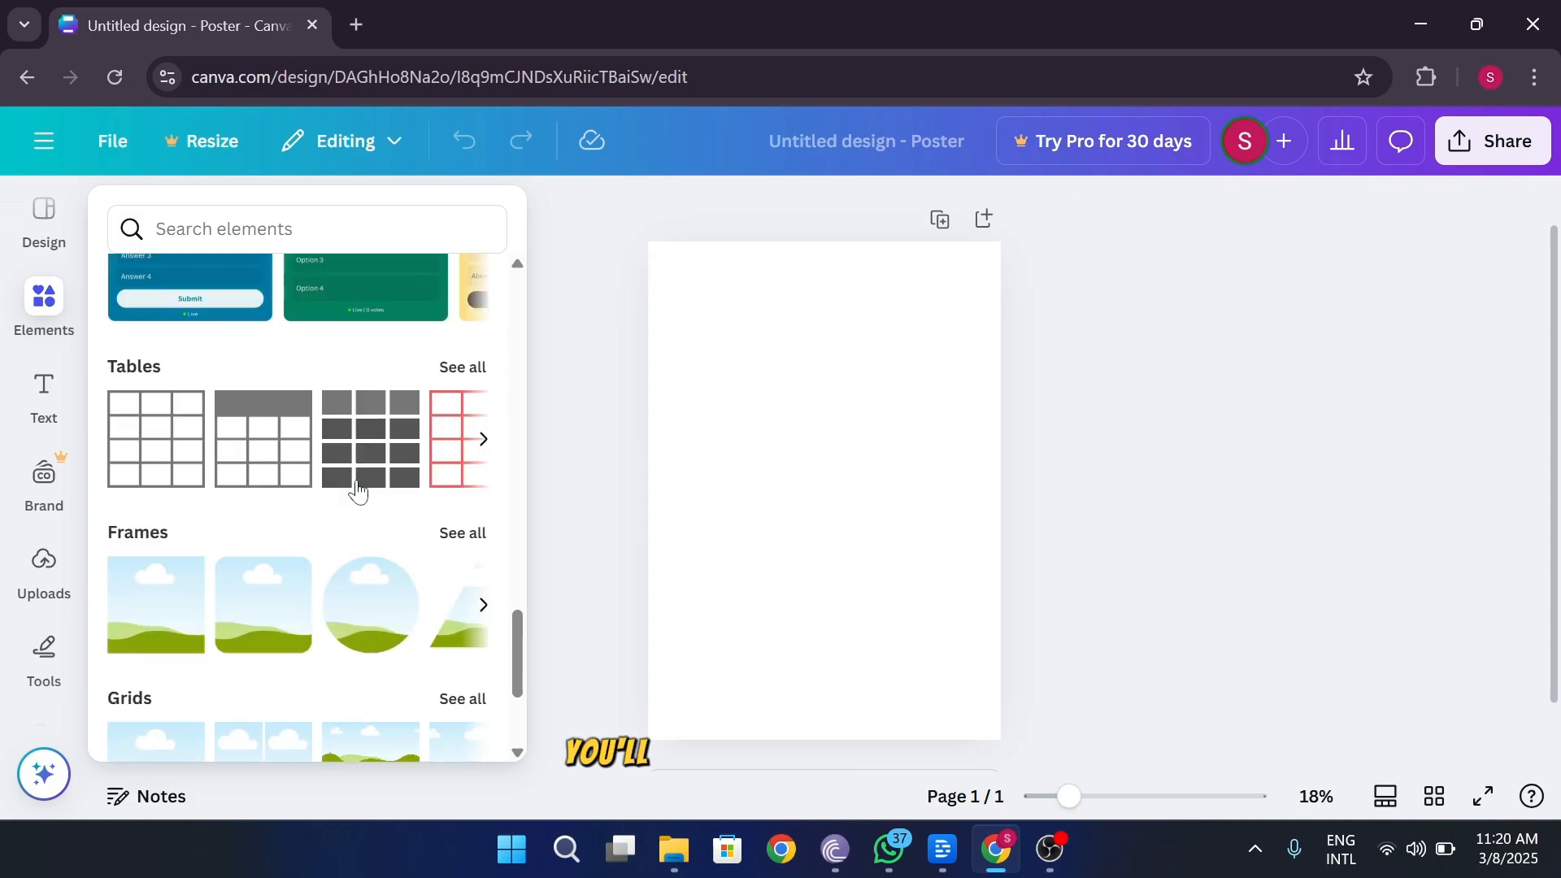
{"action": "scroll", "coordinate": [357, 490], "scroll_direction": "down", "scroll_amount": 5}
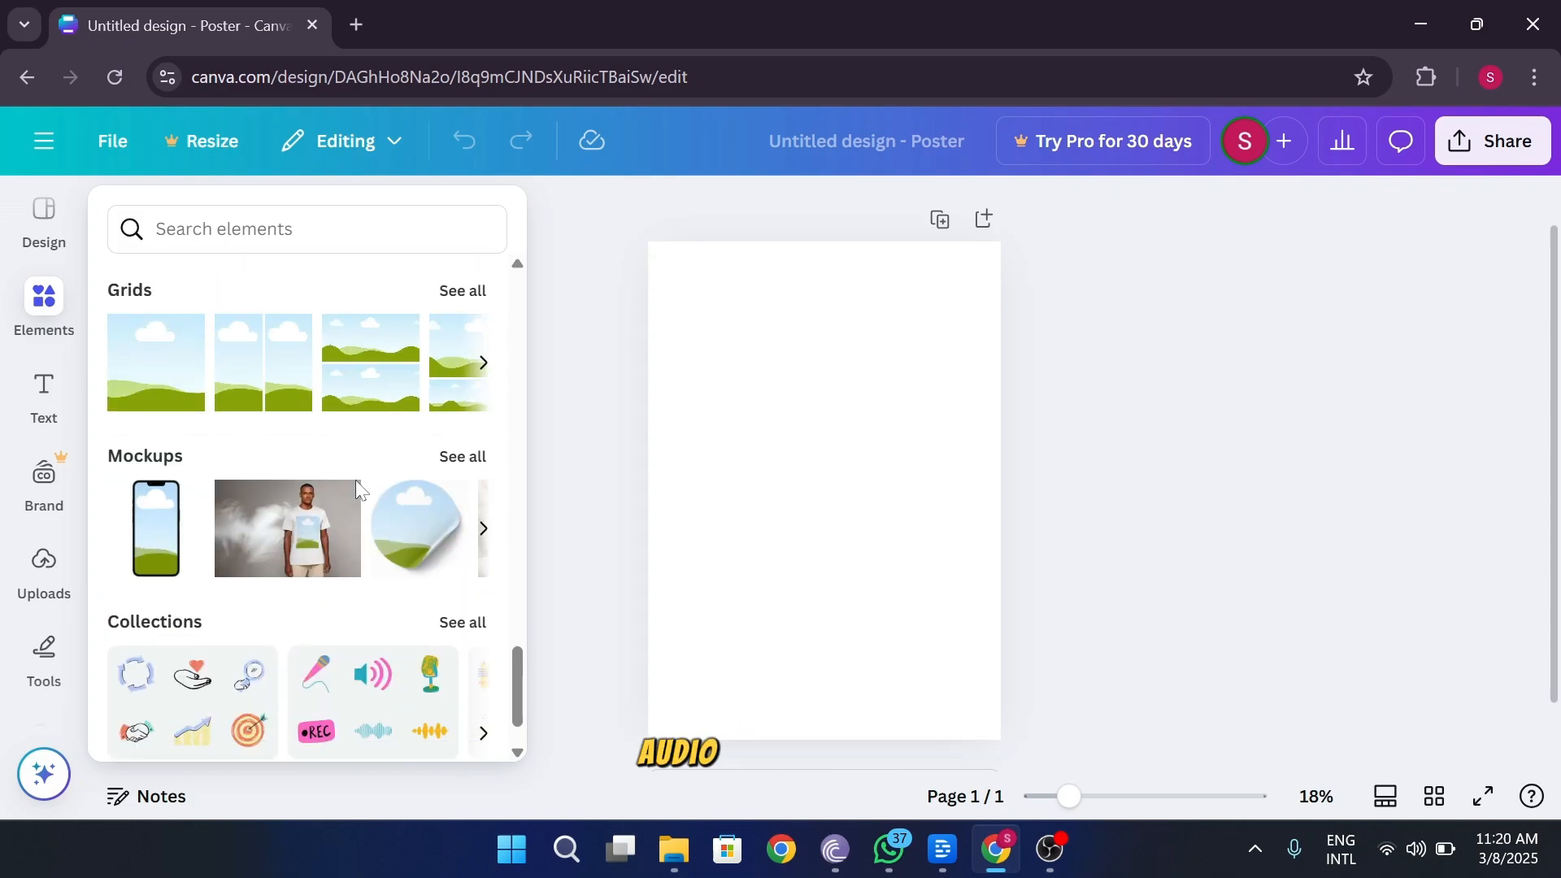
{"action": "mouse_move", "coordinate": [357, 491]}
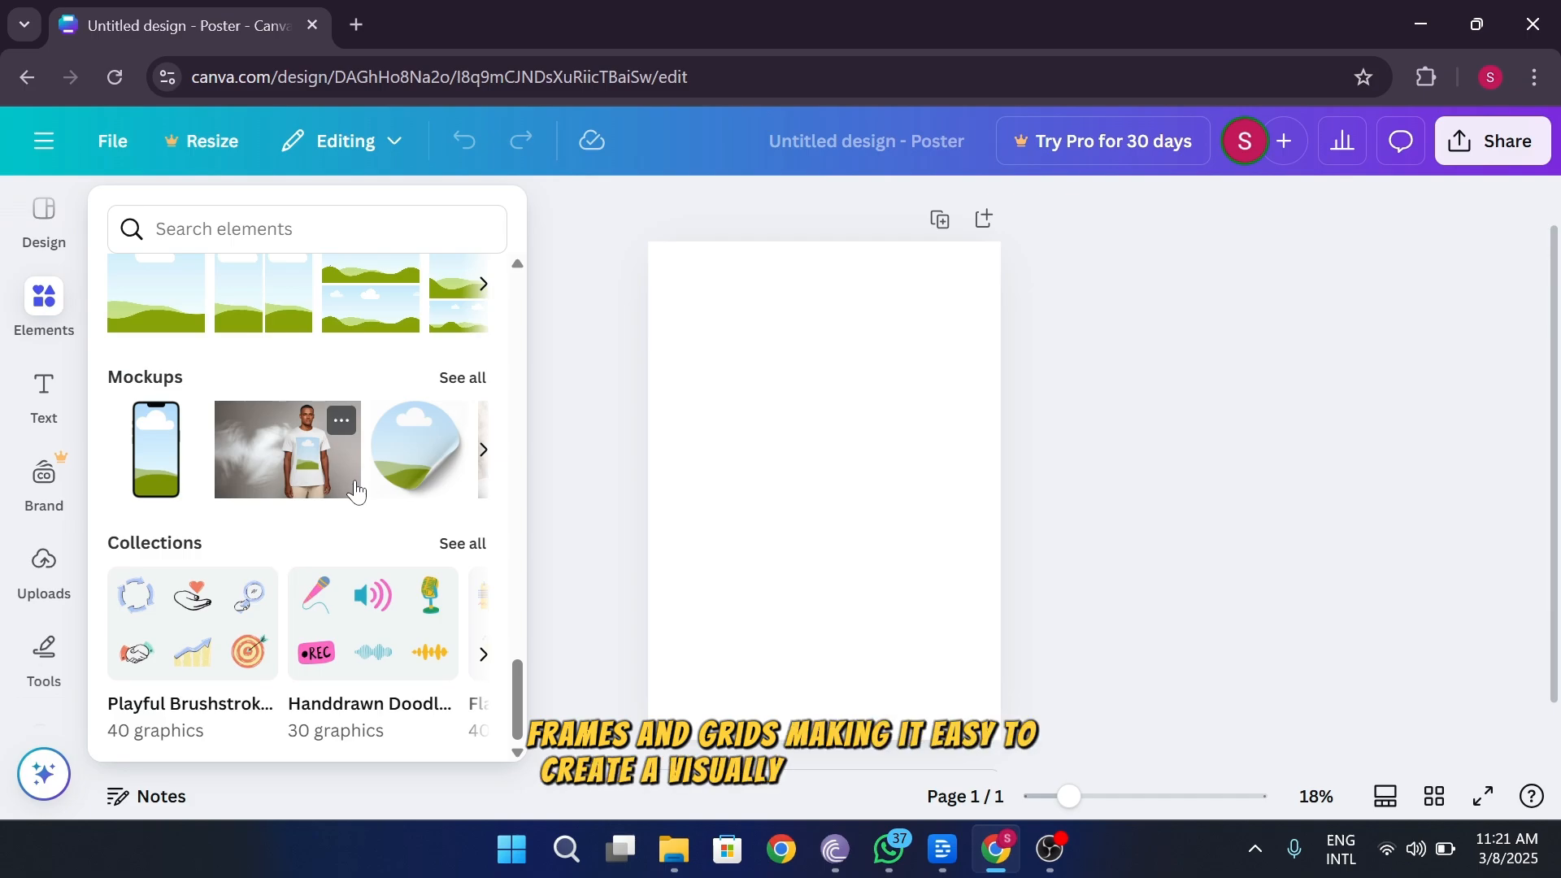
Review the options for uploading own media and the default text styles available for the poster.
{"action": "left_click", "coordinate": [44, 569]}
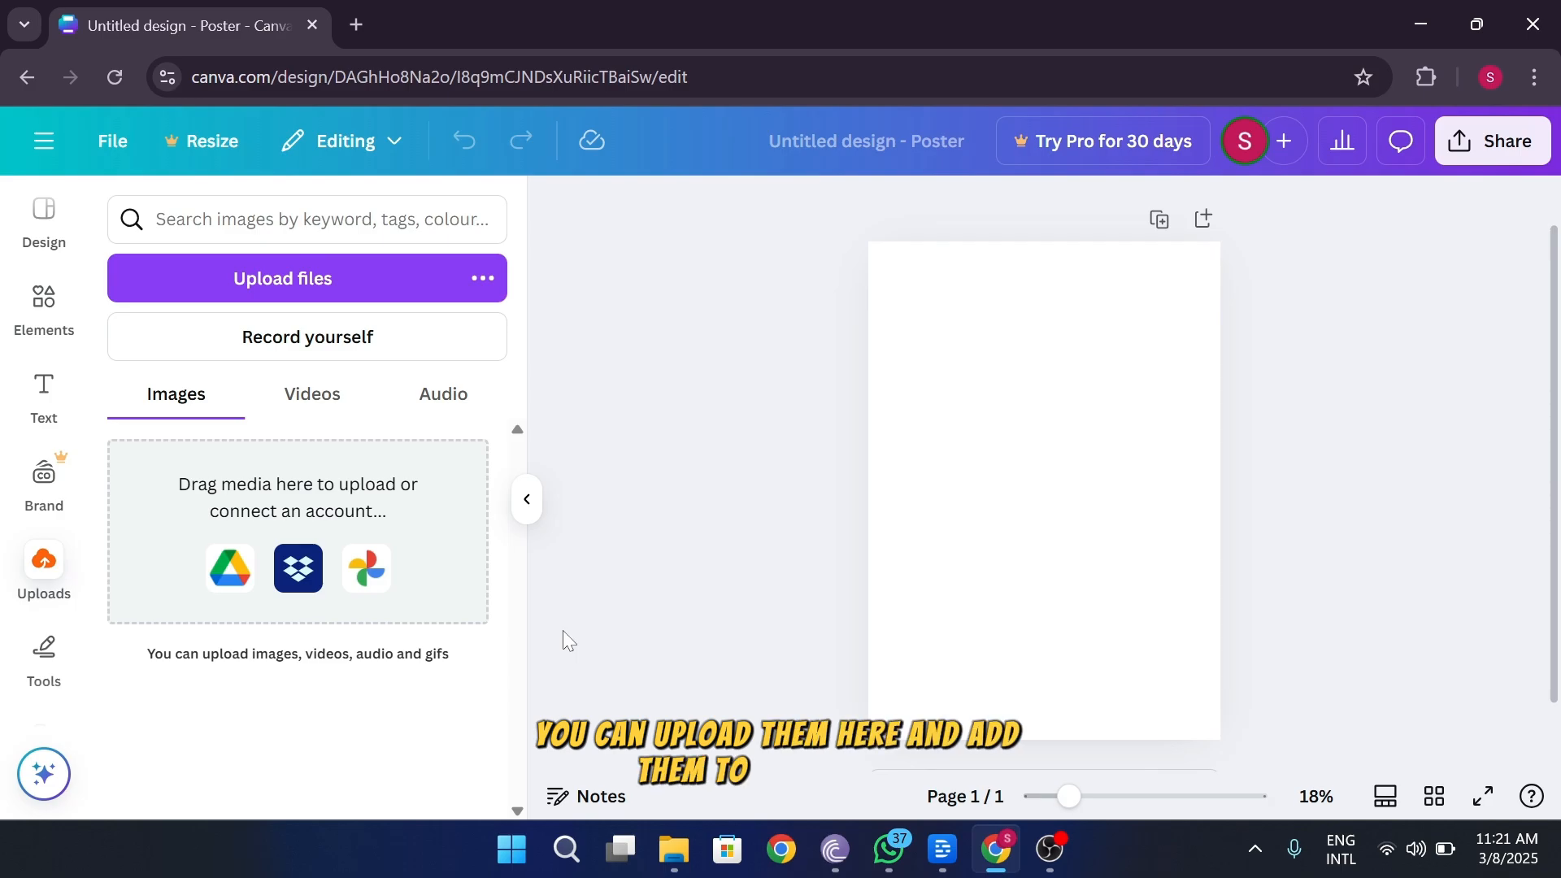
{"action": "left_click", "coordinate": [44, 392]}
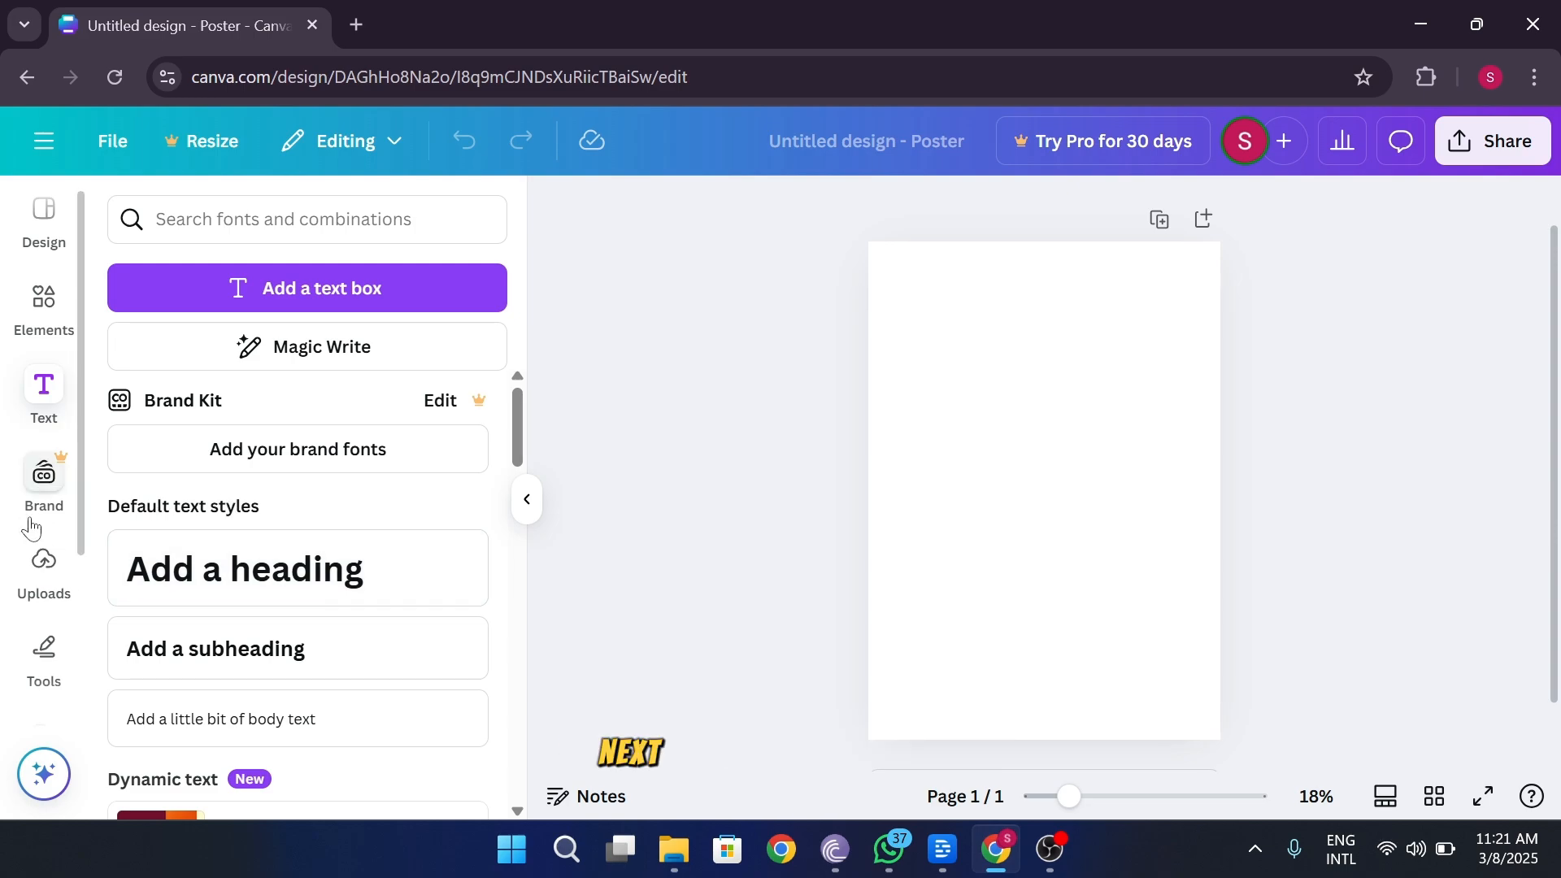
{"action": "scroll", "coordinate": [37, 520], "scroll_direction": "down", "scroll_amount": 3}
{"action": "scroll", "coordinate": [41, 525], "scroll_direction": "up", "scroll_amount": 3}
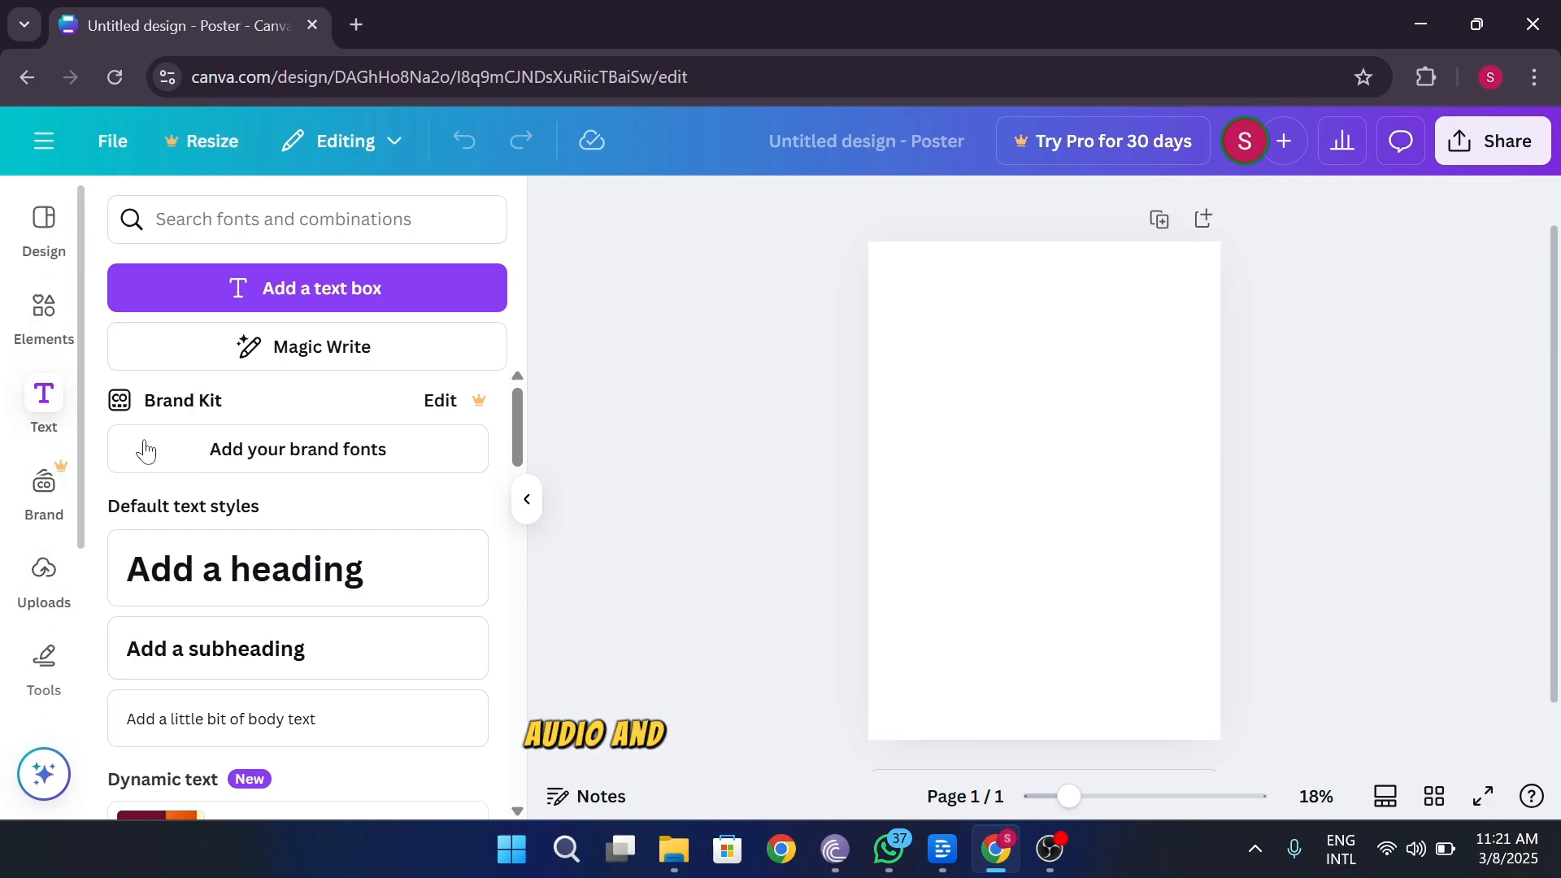
Set the blank poster page's background to the solid yellow from the default colours.
{"action": "left_click", "coordinate": [41, 320]}
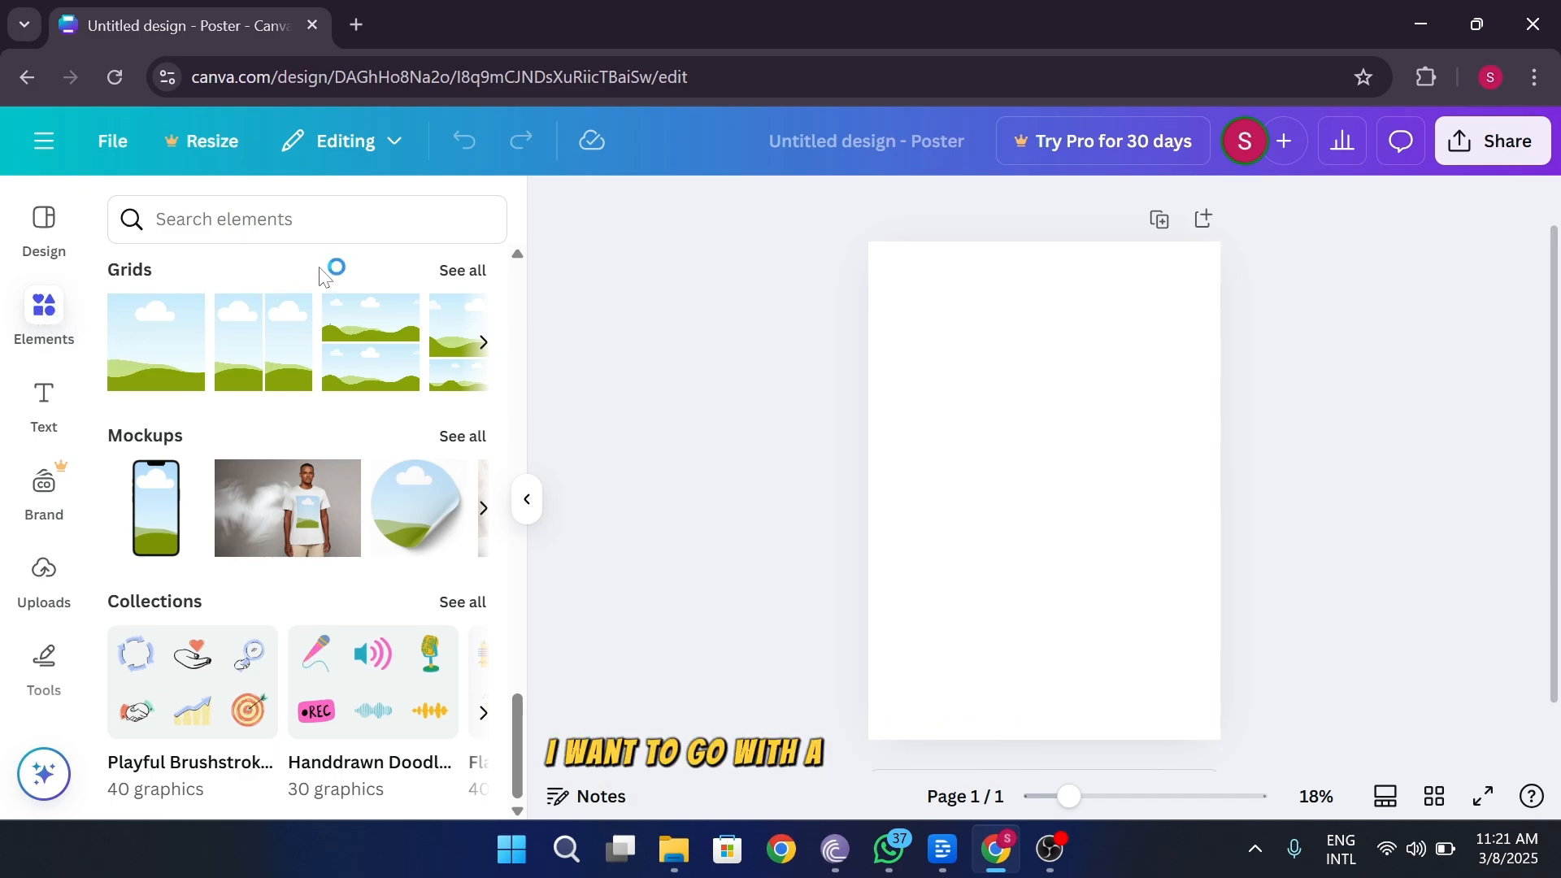
{"action": "left_click", "coordinate": [899, 460]}
{"action": "left_click", "coordinate": [1021, 210]}
{"action": "scroll", "coordinate": [325, 709], "scroll_direction": "down", "scroll_amount": 3}
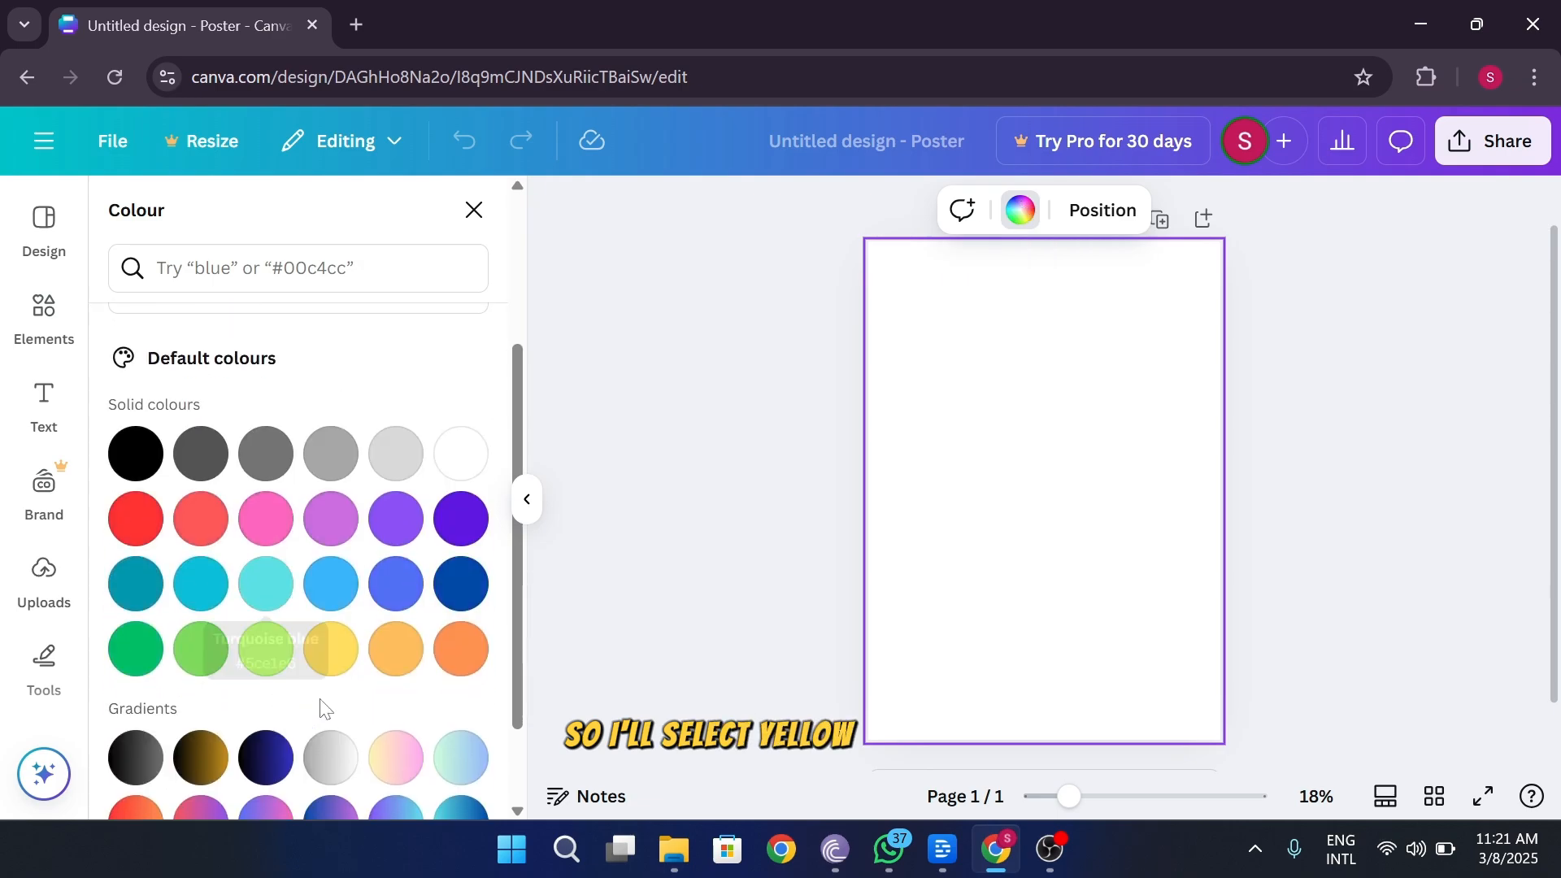
{"action": "left_click", "coordinate": [331, 650]}
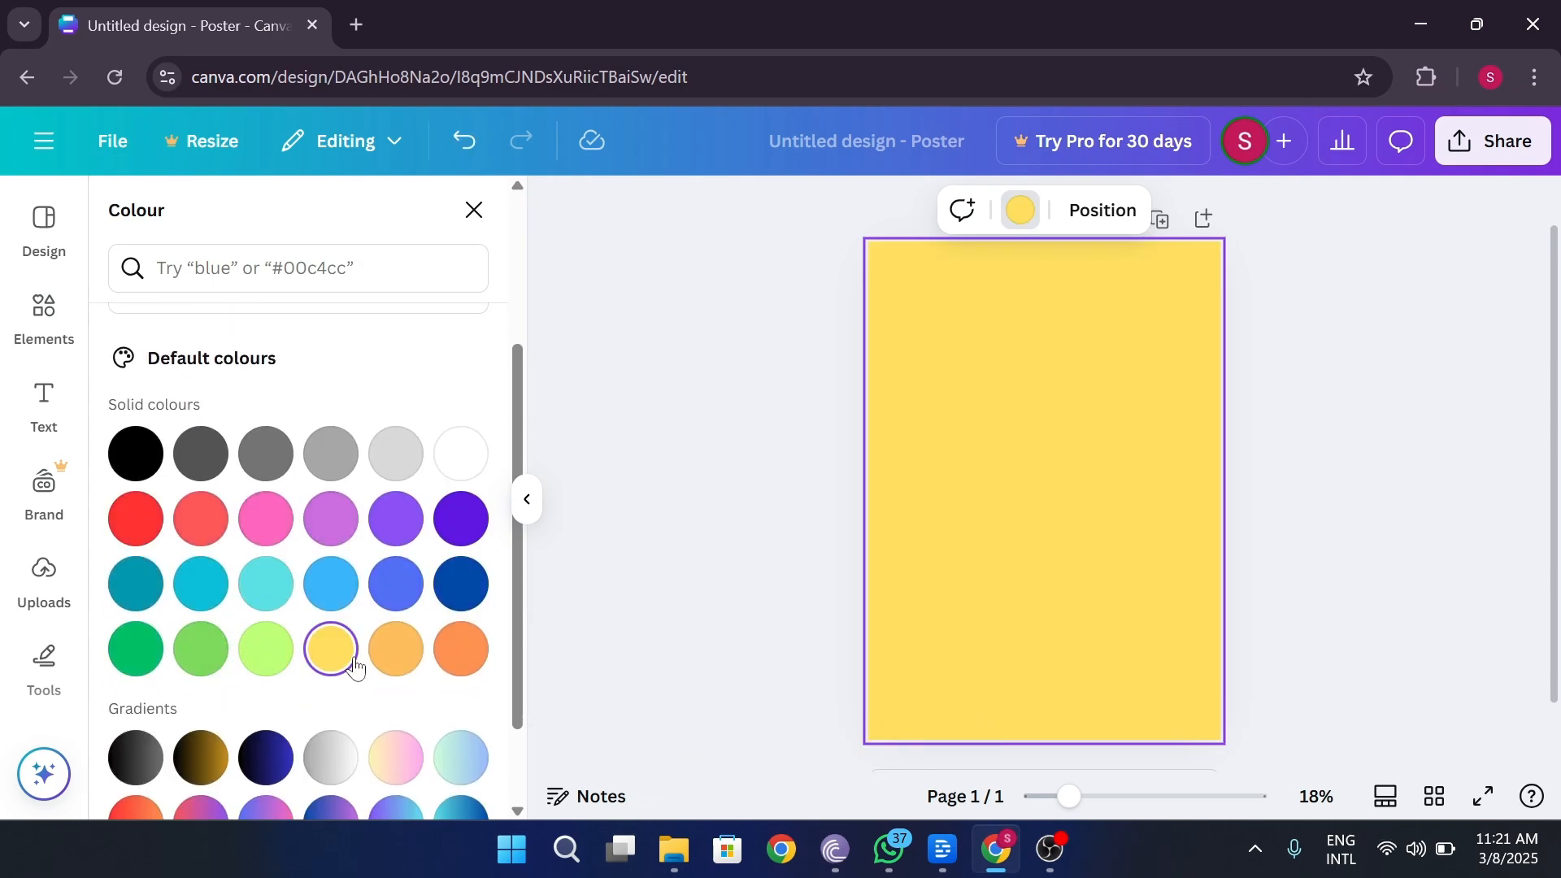
Browse the full collection of lines and shapes and search it for "oval shape".
{"action": "left_click", "coordinate": [45, 321]}
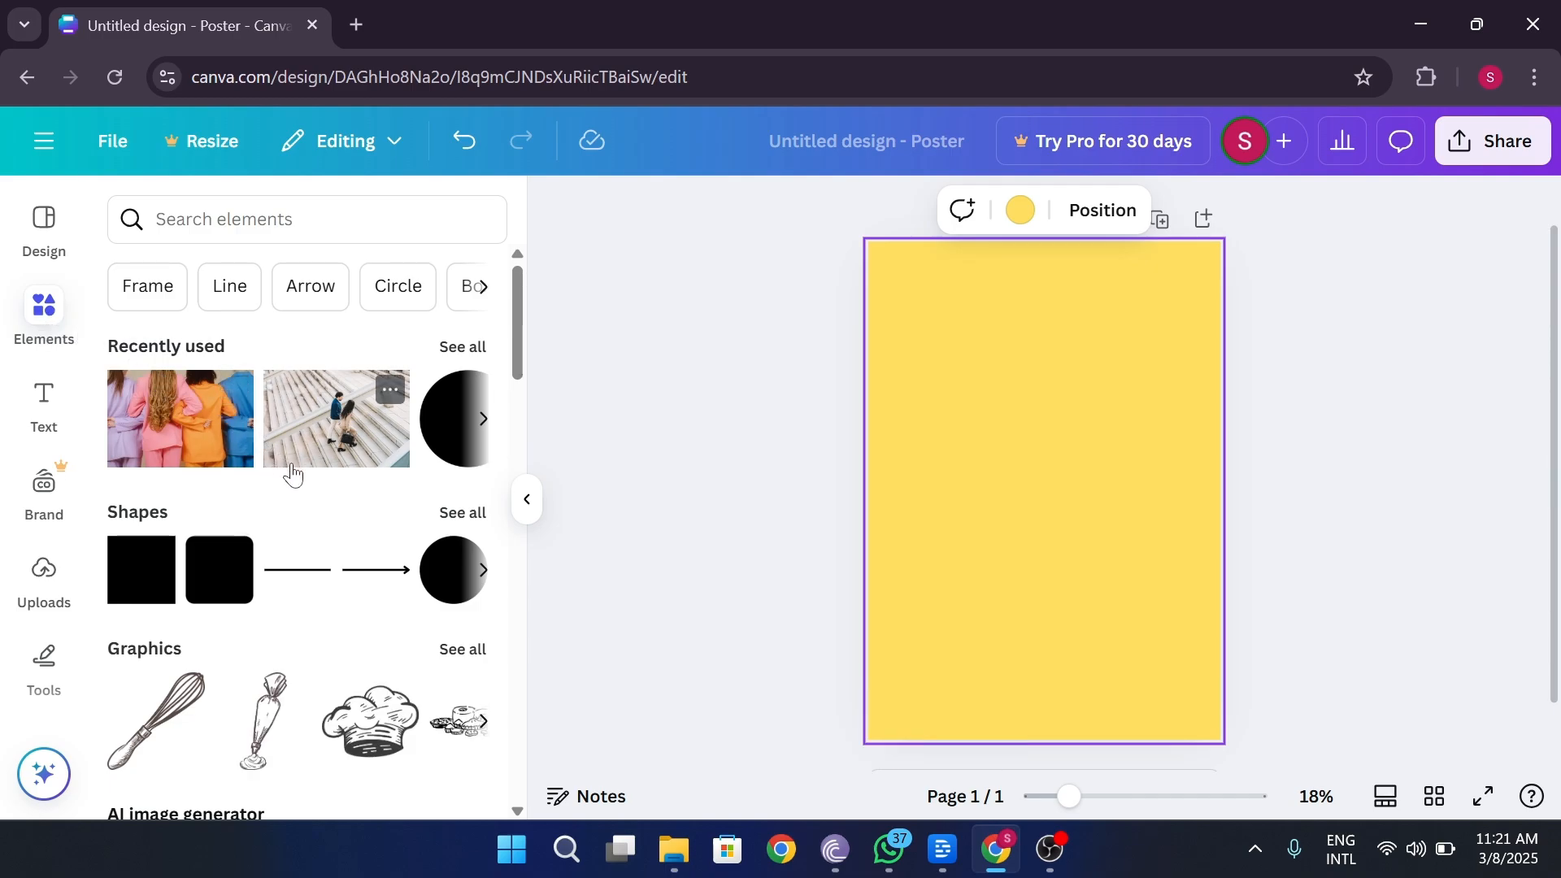
{"action": "left_click", "coordinate": [470, 514]}
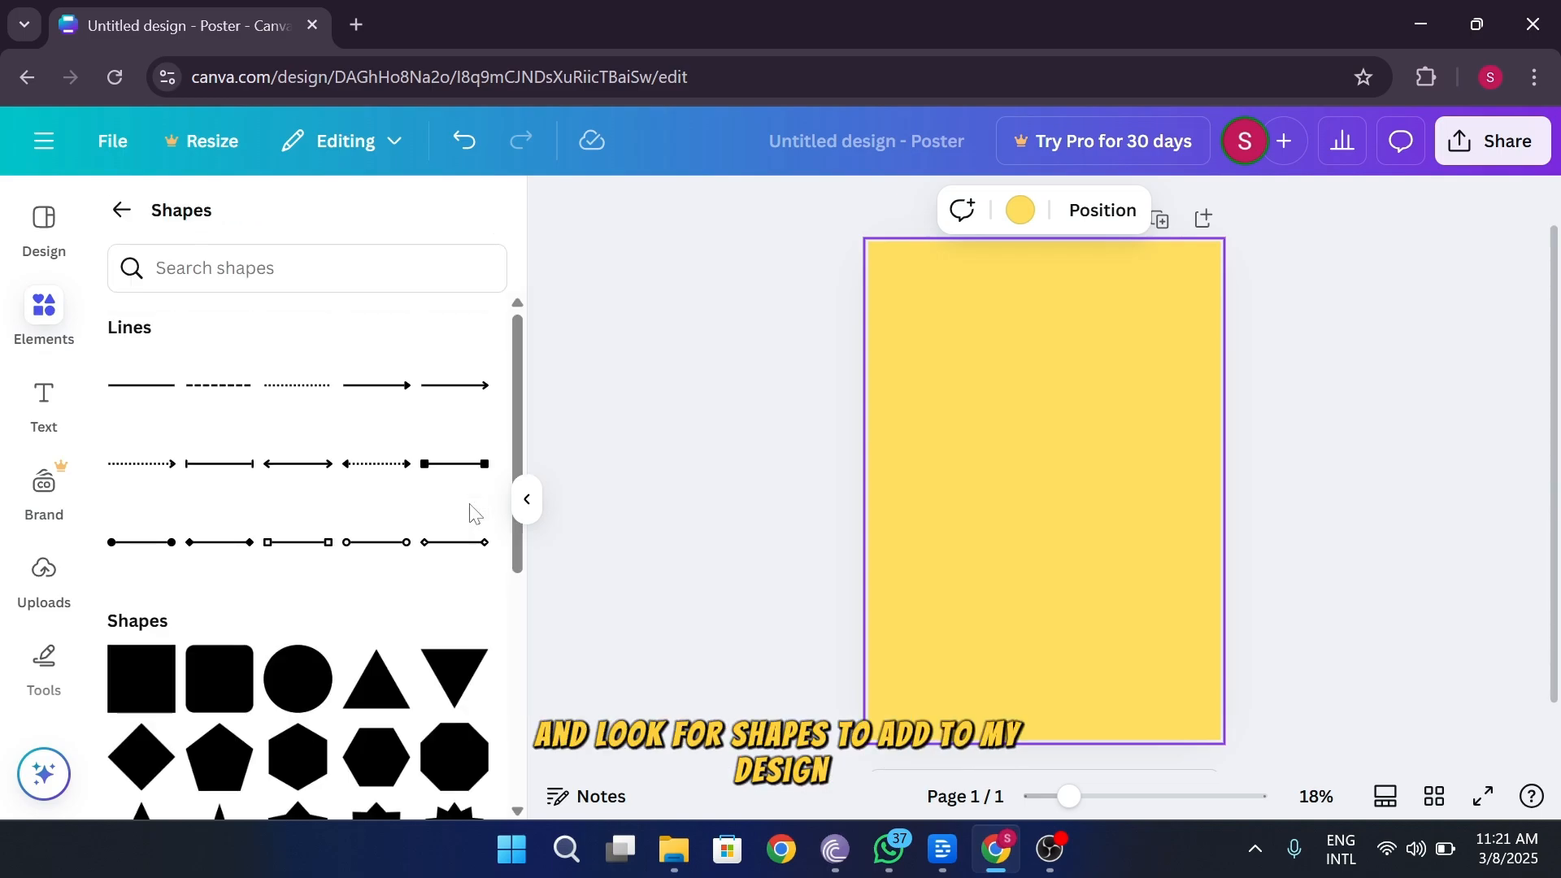
{"action": "scroll", "coordinate": [470, 514], "scroll_direction": "down", "scroll_amount": 5}
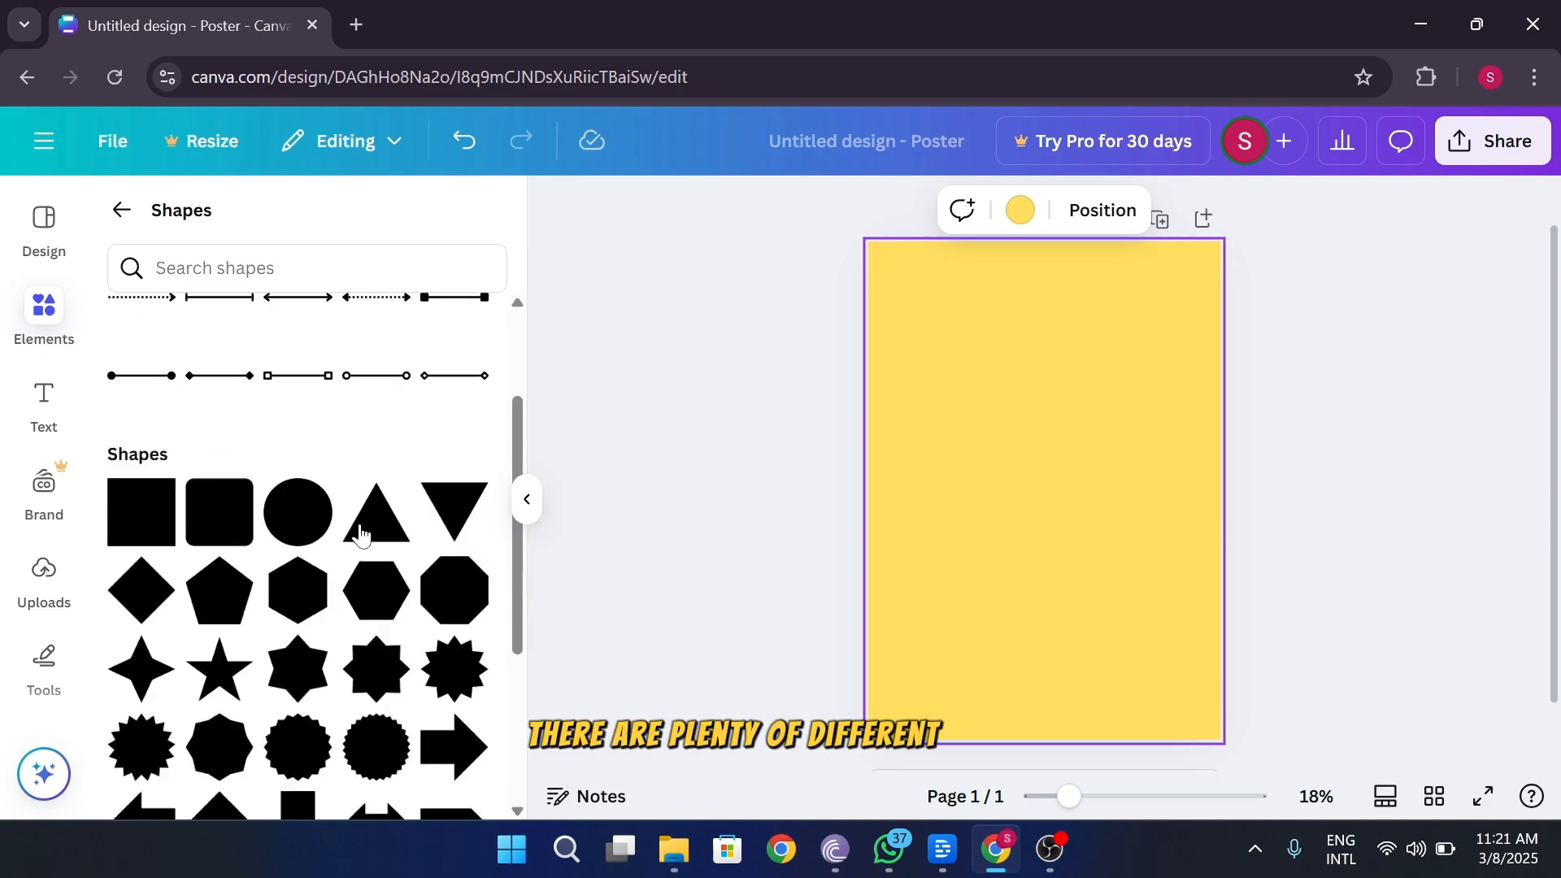
{"action": "scroll", "coordinate": [361, 535], "scroll_direction": "down", "scroll_amount": 2}
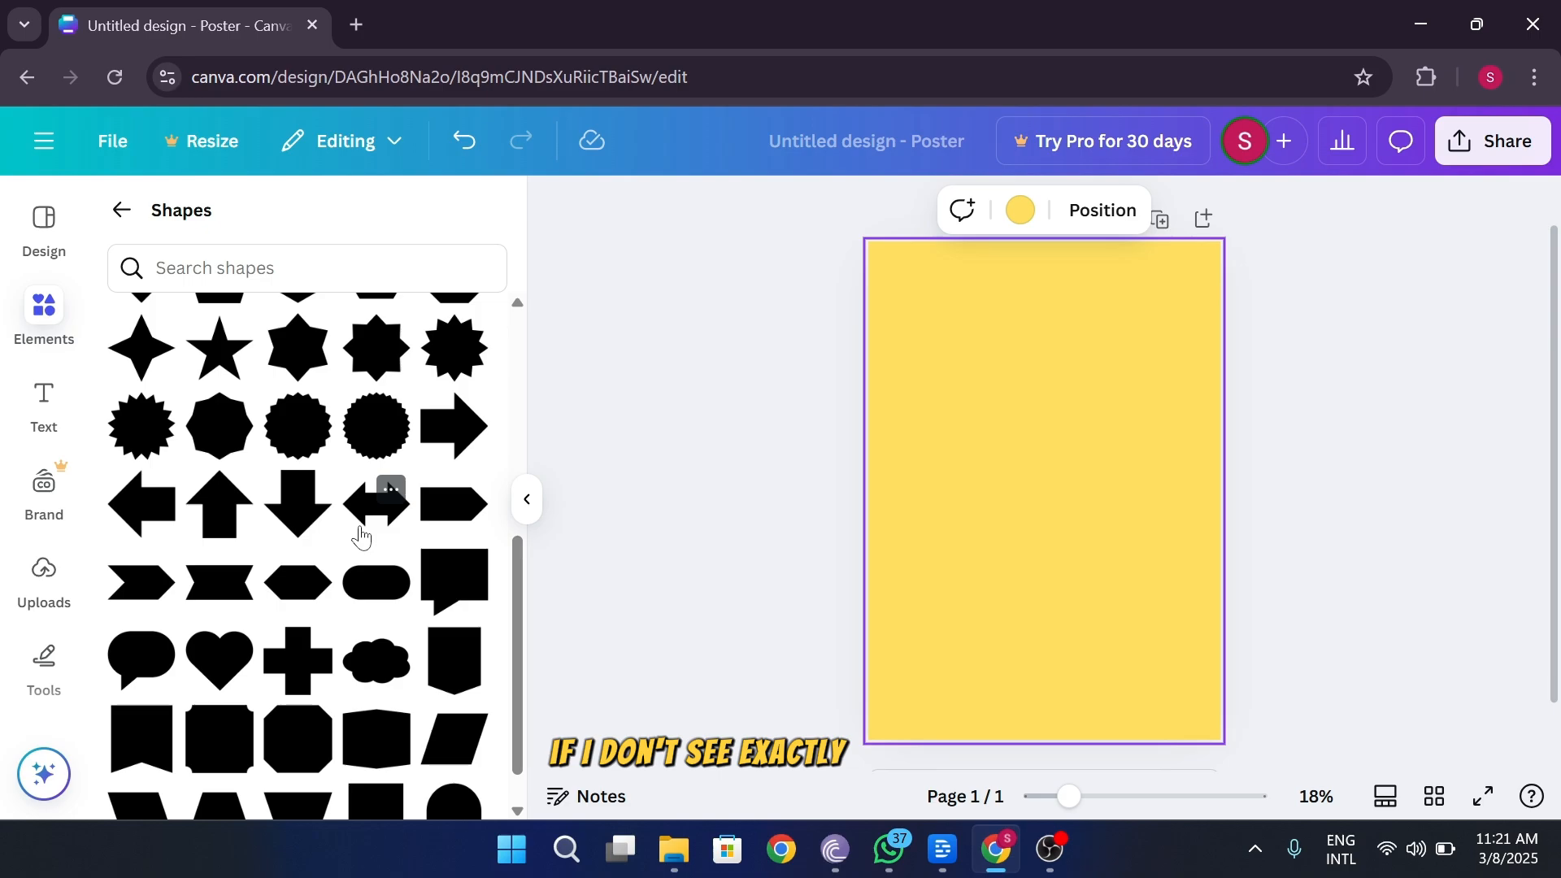
{"action": "scroll", "coordinate": [361, 537], "scroll_direction": "up", "scroll_amount": 10}
{"action": "left_click", "coordinate": [244, 269]}
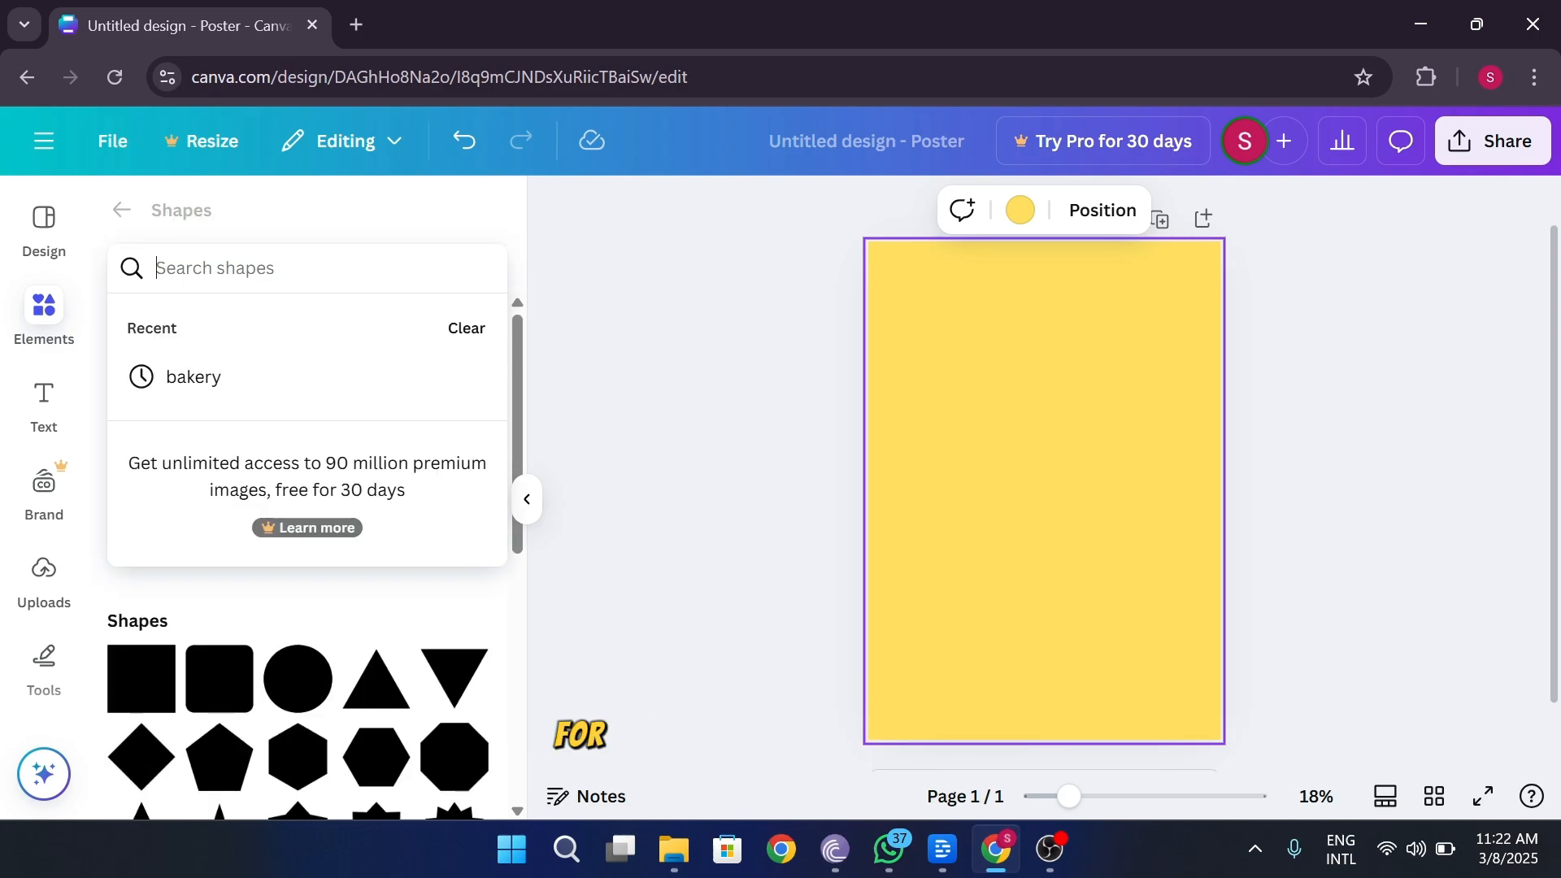
{"action": "type", "text": "oval"}
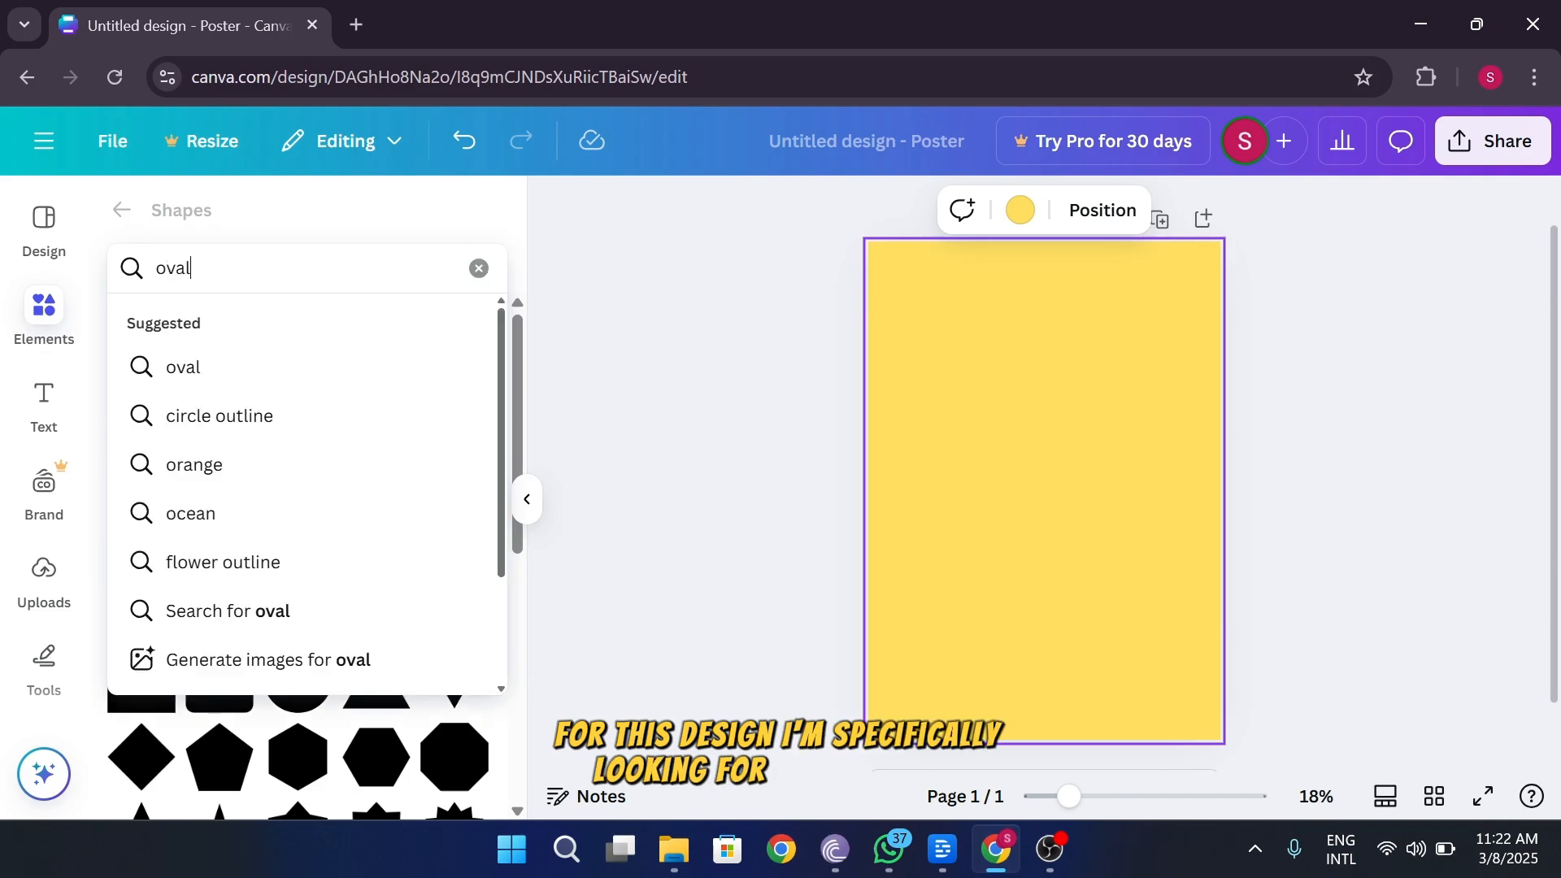
{"action": "type", "text": " shape"}
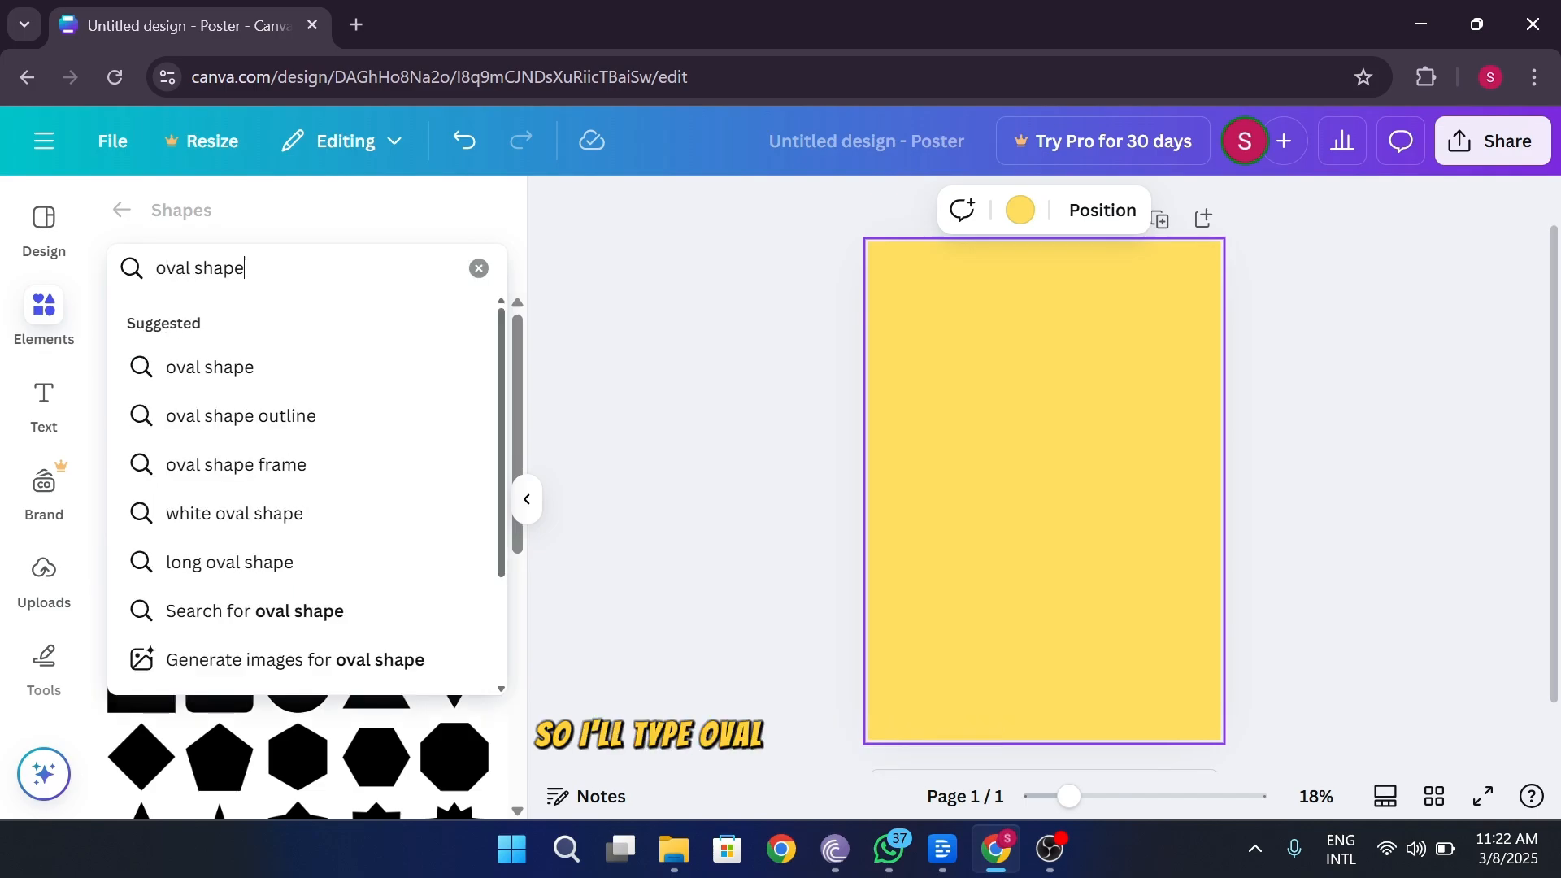
{"action": "key", "text": "Return"}
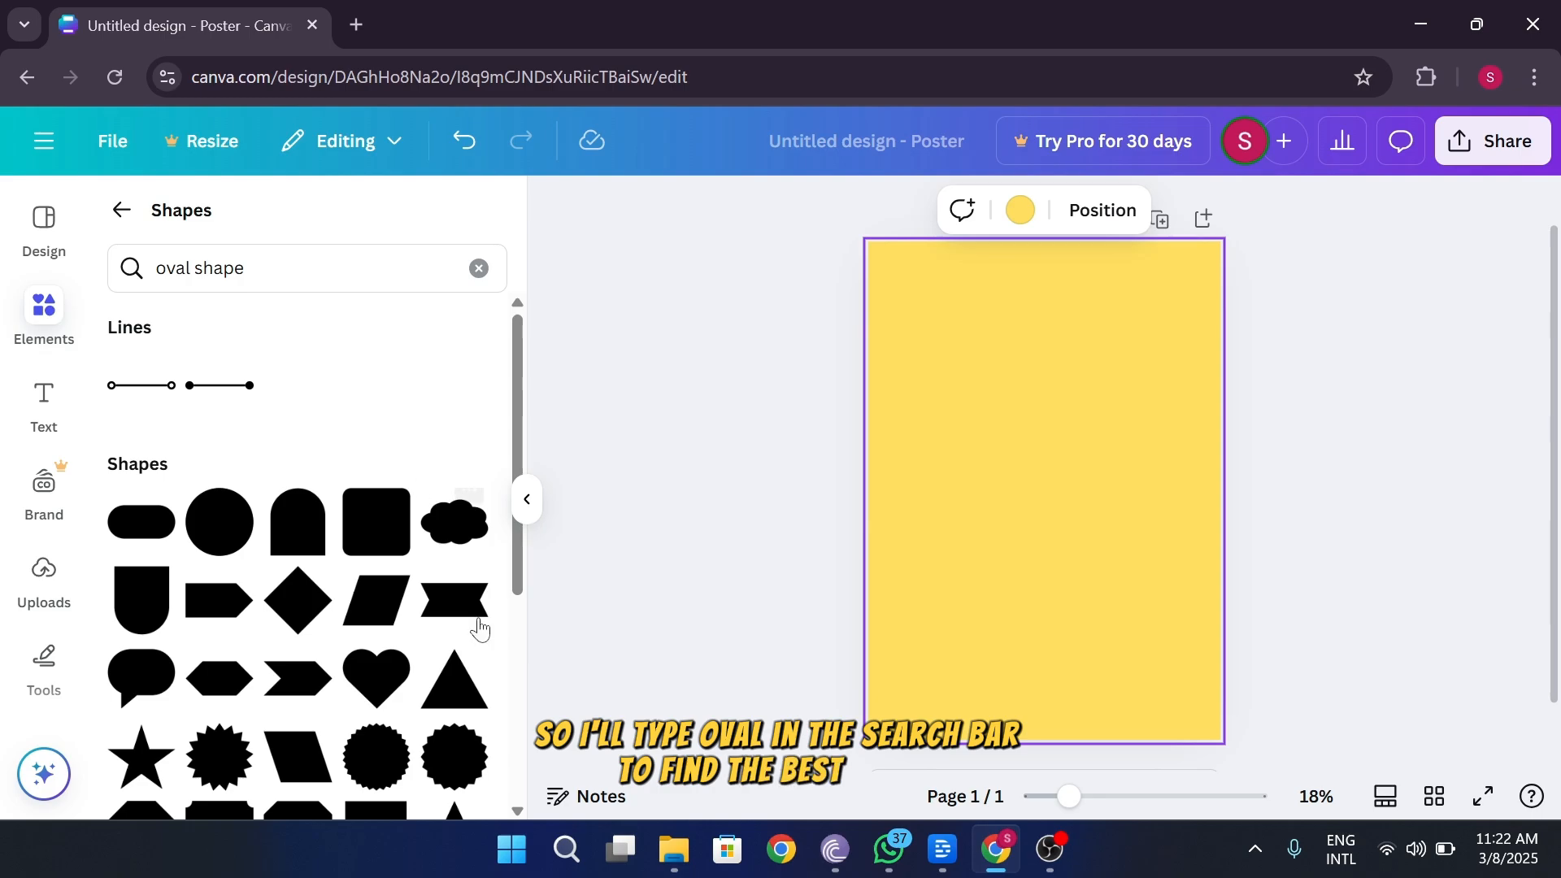
Add a triangle to the poster and enlarge it to span nearly the full width of the page's lower half.
{"action": "left_click_drag", "start_coordinate": [467, 665], "coordinate": [1031, 713]}
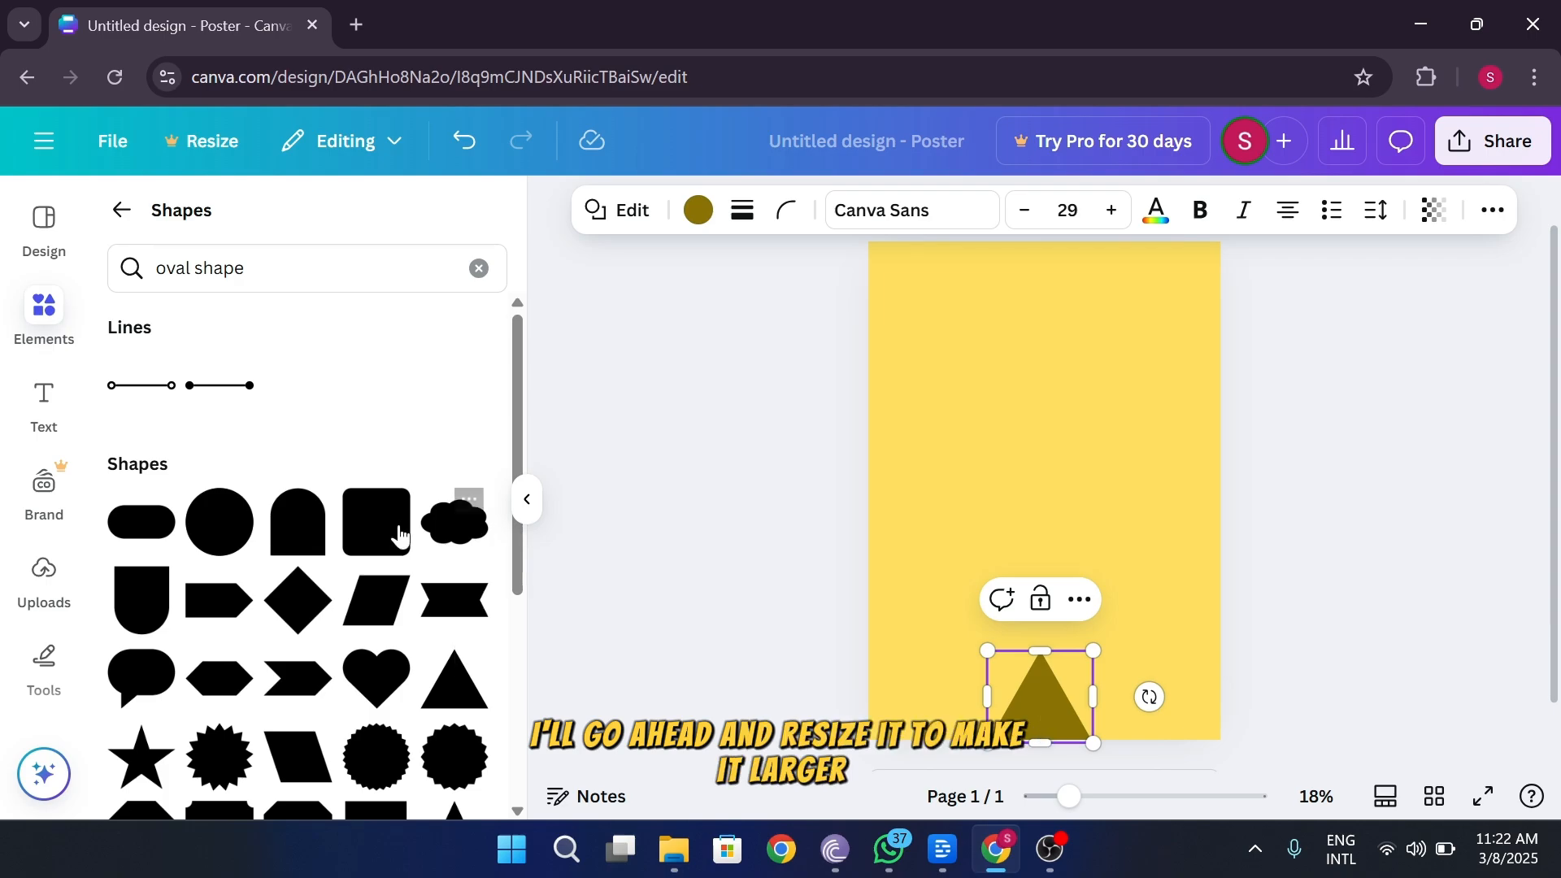
{"action": "left_click_drag", "start_coordinate": [986, 652], "coordinate": [1045, 648]}
{"action": "left_click_drag", "start_coordinate": [931, 547], "coordinate": [855, 492]}
{"action": "left_click_drag", "start_coordinate": [1011, 586], "coordinate": [1060, 593]}
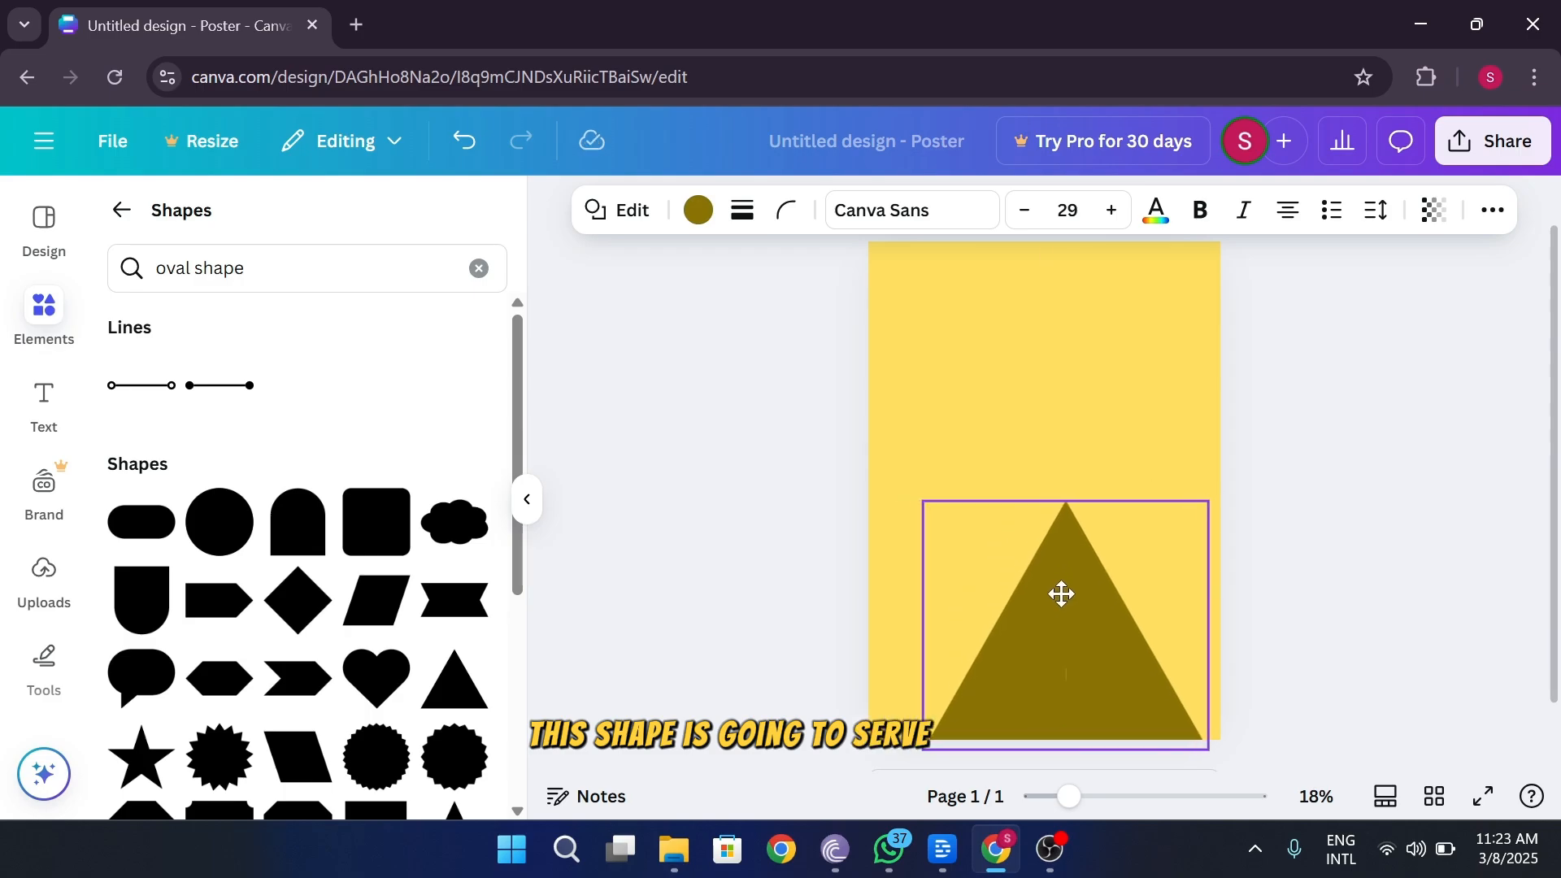
{"action": "left_click_drag", "start_coordinate": [919, 498], "coordinate": [851, 464]}
{"action": "left_click", "coordinate": [1333, 548]}
Recolour the large triangle with the bright solid red from the default colours.
{"action": "left_click", "coordinate": [1107, 632]}
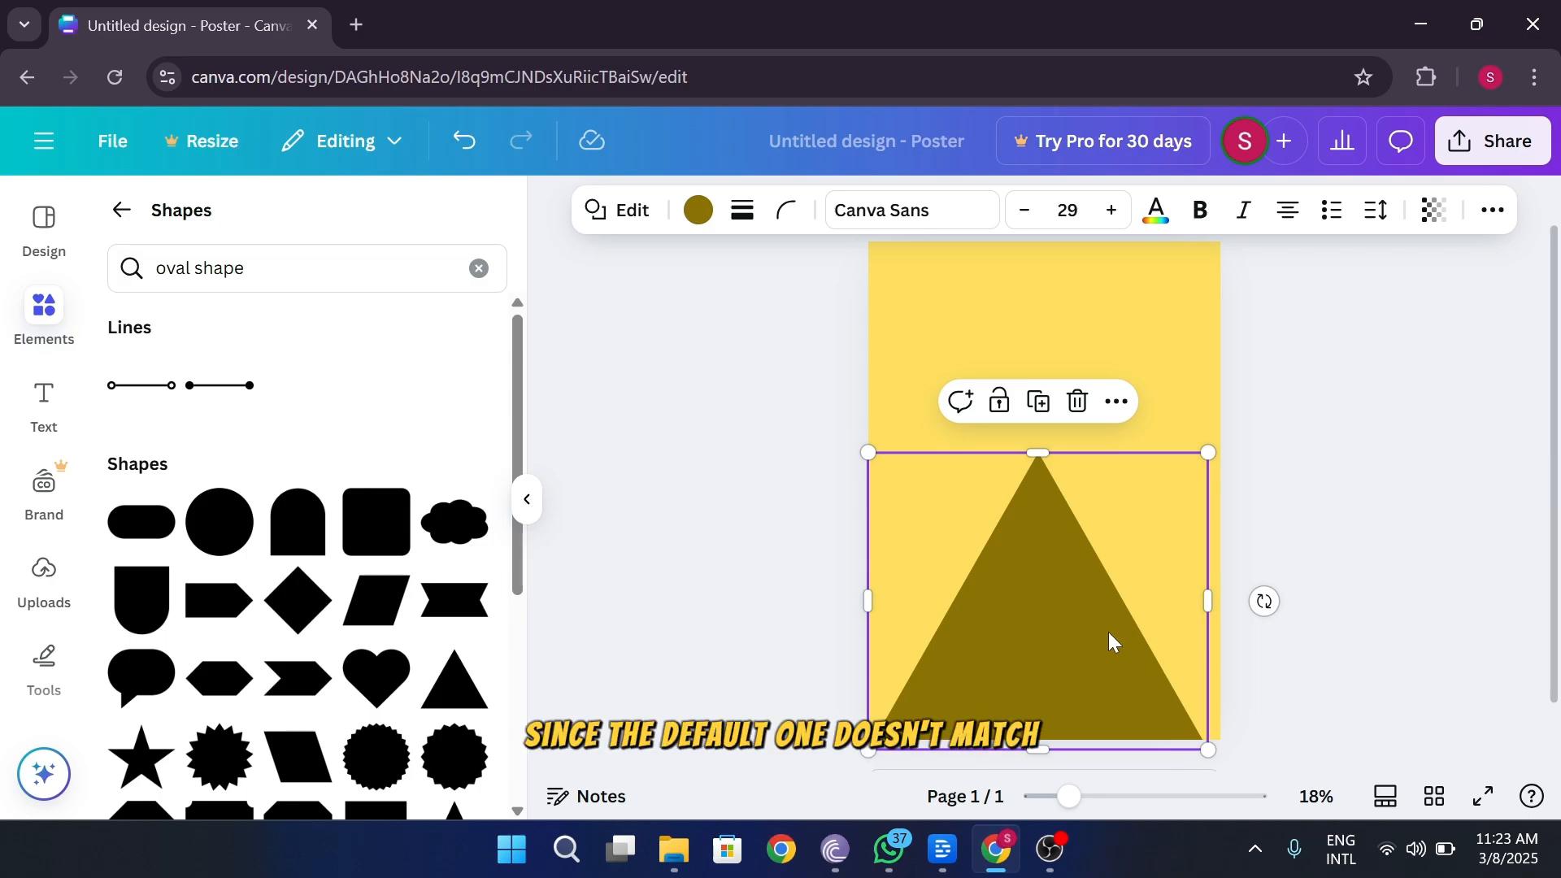
{"action": "left_click", "coordinate": [704, 213]}
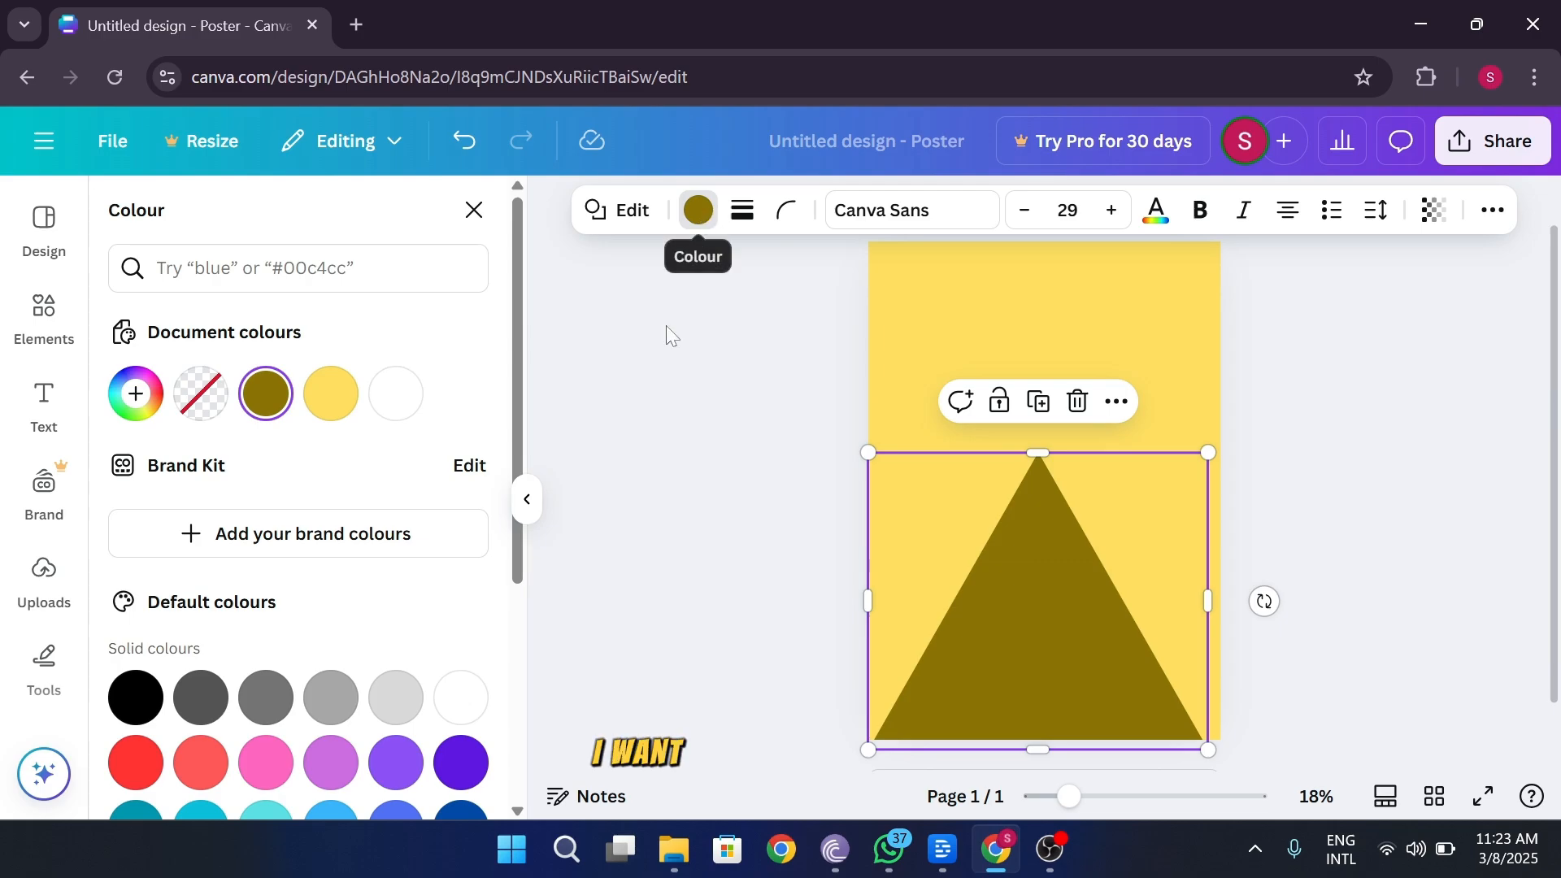
{"action": "left_click", "coordinate": [136, 697]}
{"action": "left_click", "coordinate": [136, 763]}
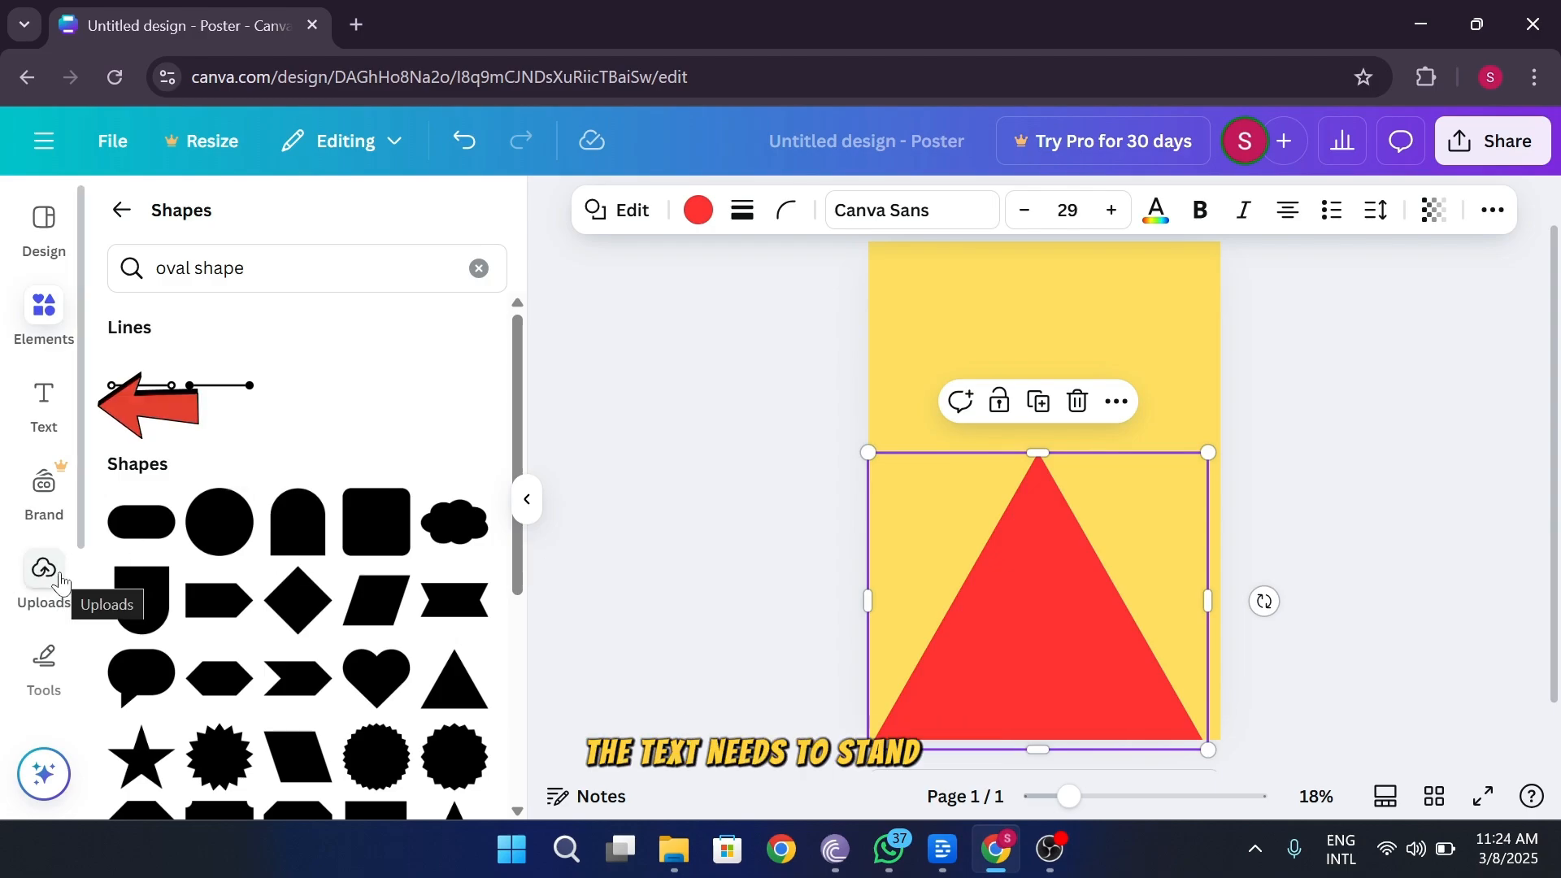
Add a default heading to the poster and move it above the triangle, near the page's upper edge.
{"action": "left_click", "coordinate": [57, 424]}
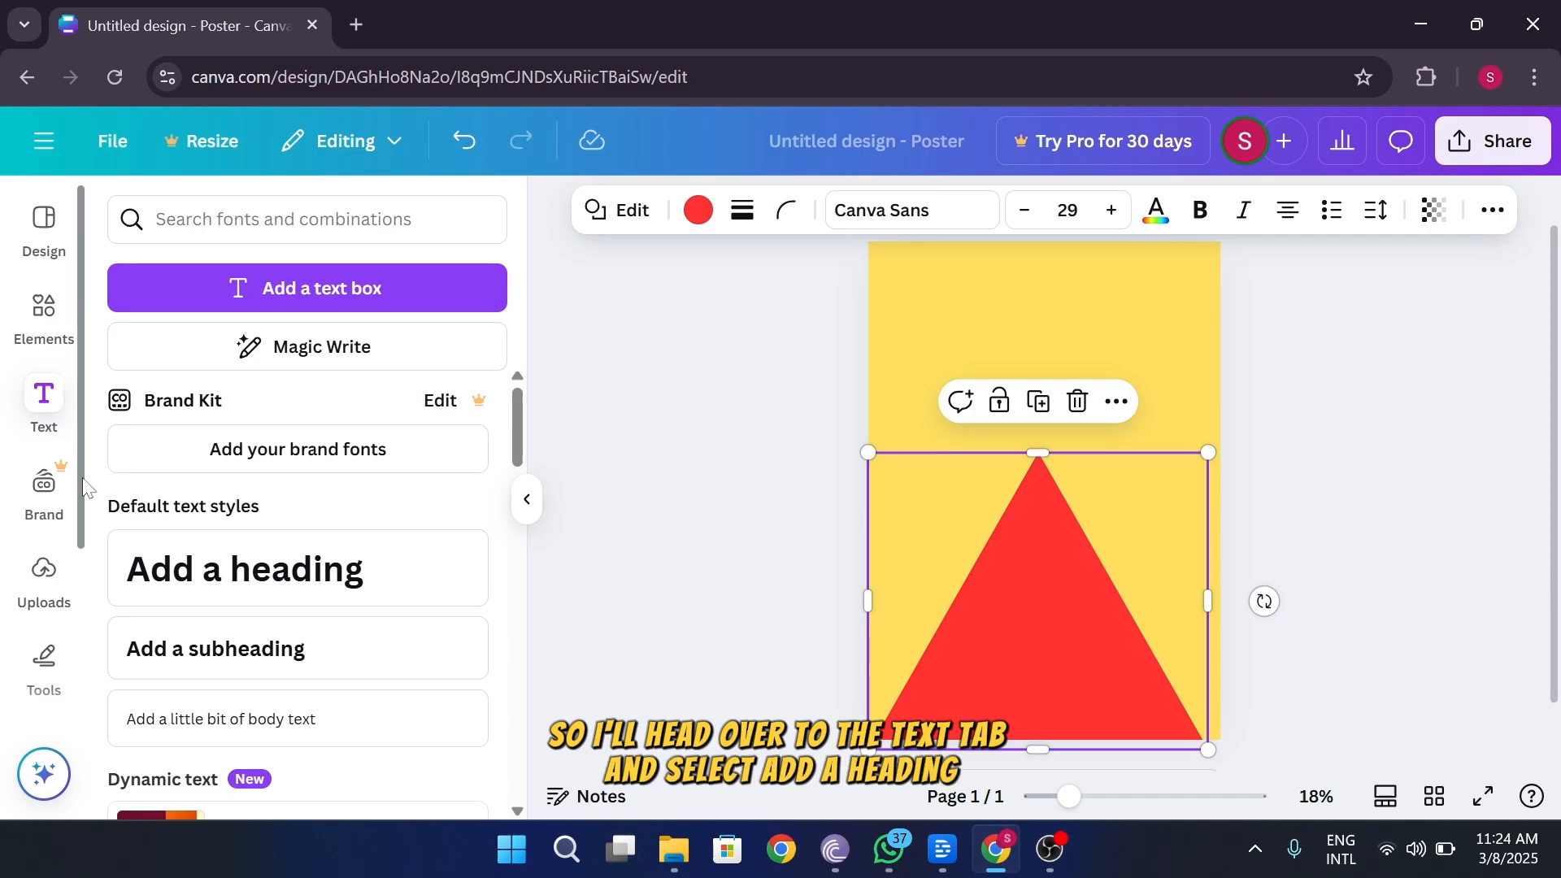
{"action": "left_click", "coordinate": [351, 586]}
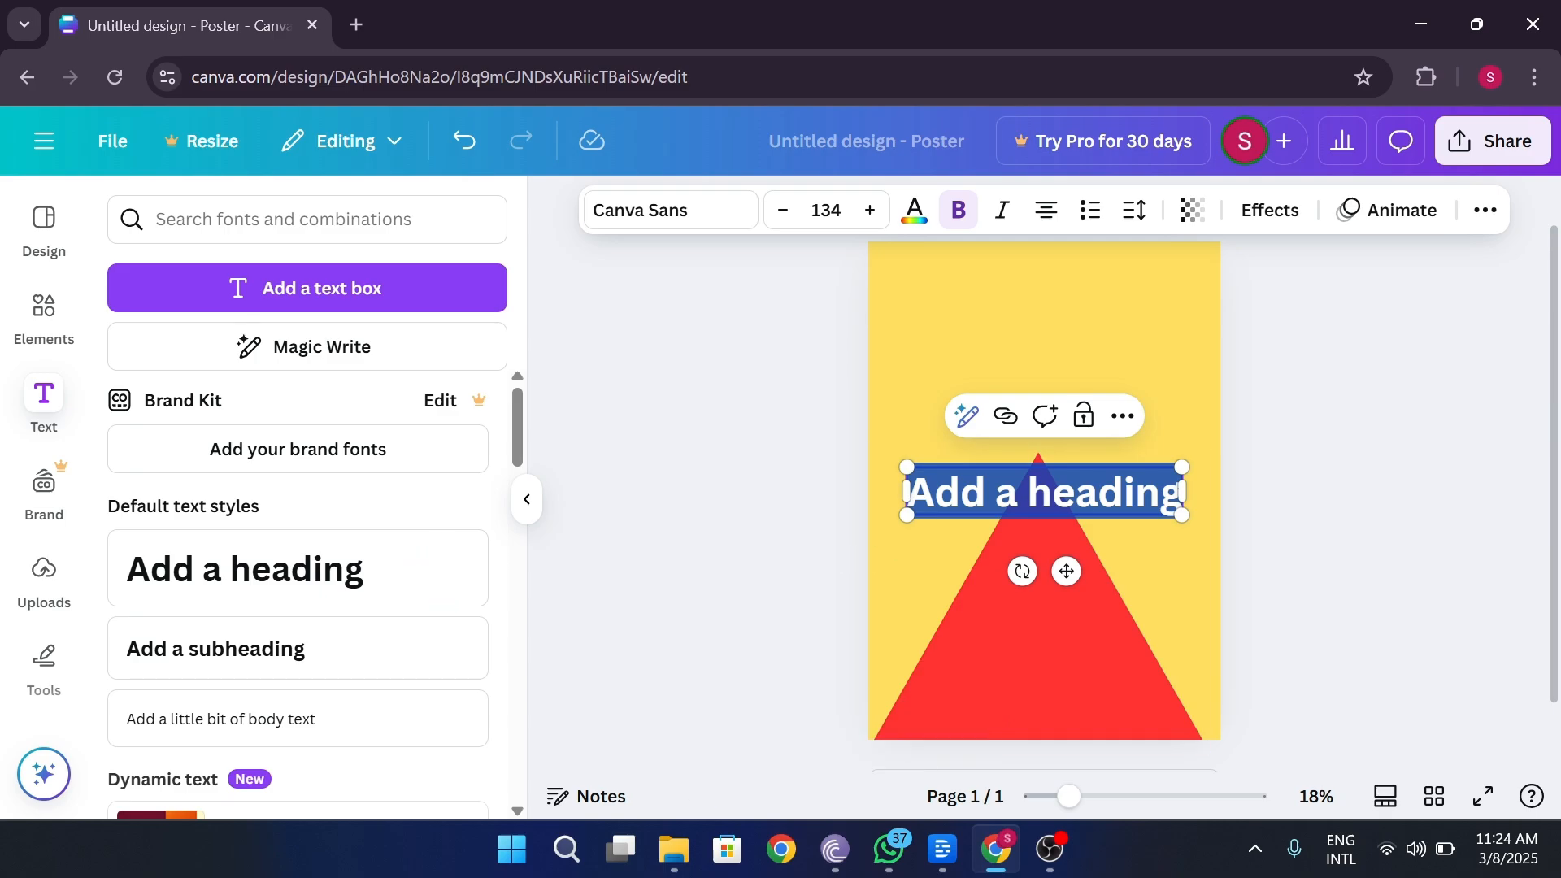
{"action": "left_click_drag", "start_coordinate": [939, 492], "coordinate": [1077, 492]}
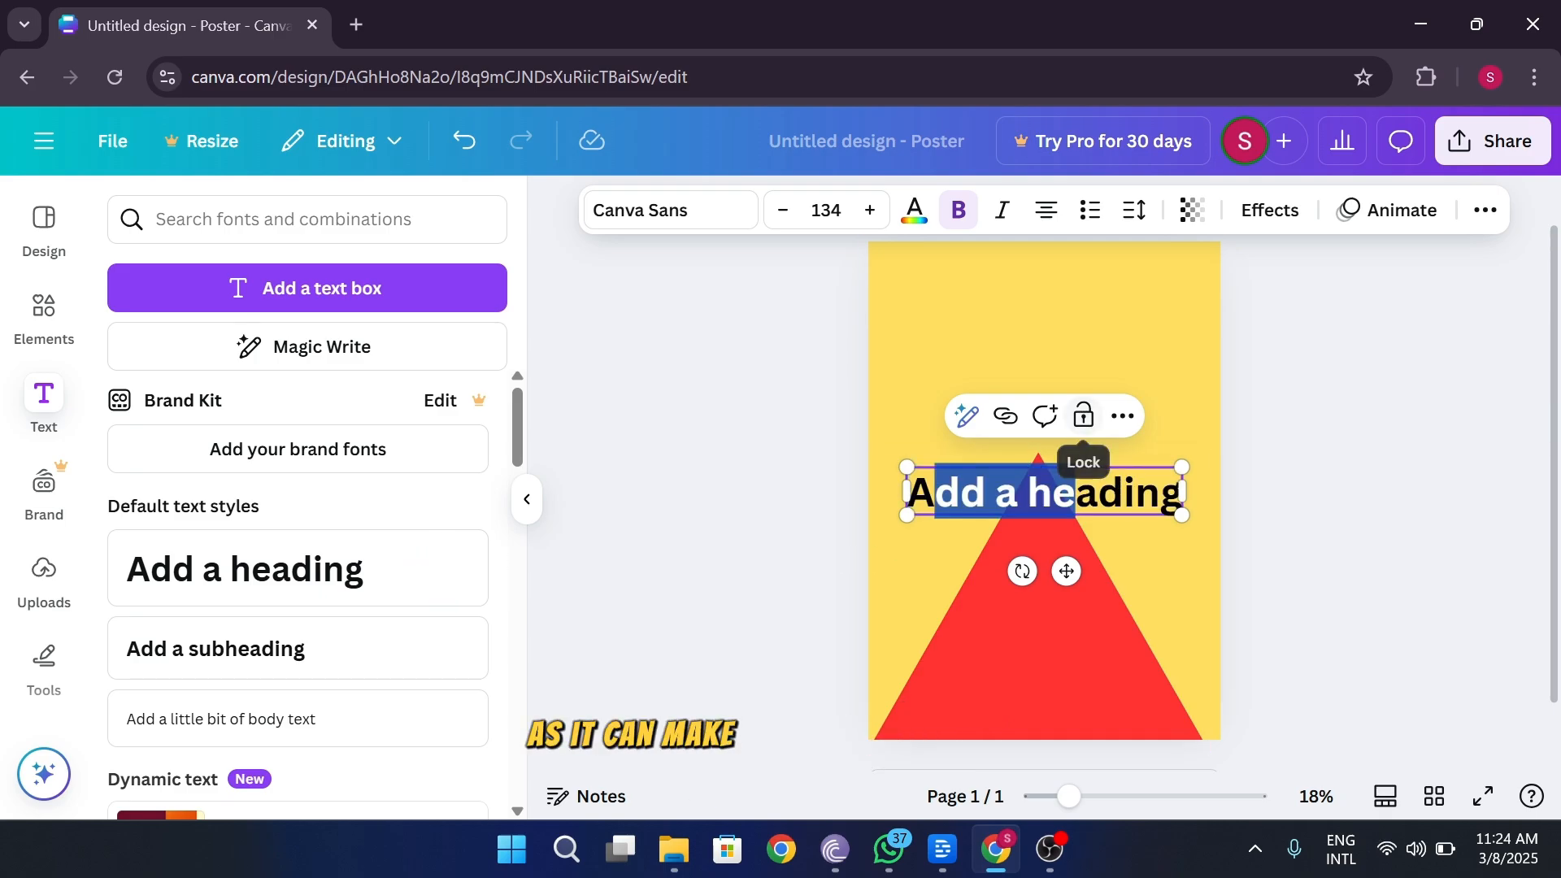
{"action": "left_click_drag", "start_coordinate": [1066, 571], "coordinate": [1059, 381]}
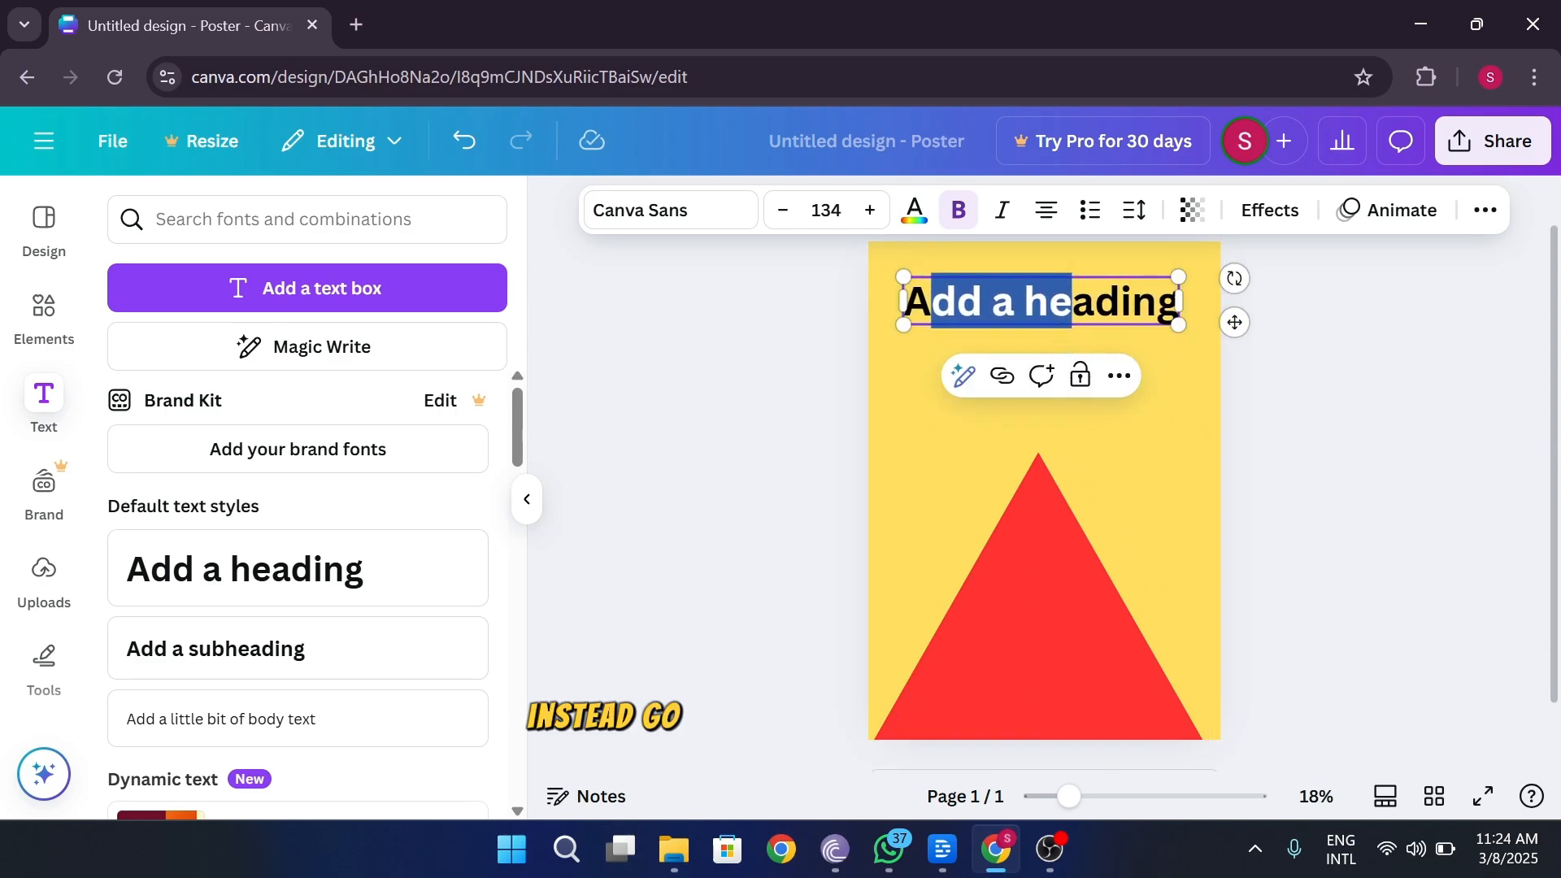
Replace the heading's placeholder text with "WE ARE HIRING" in capitals.
{"action": "key", "text": "ctrl+a"}
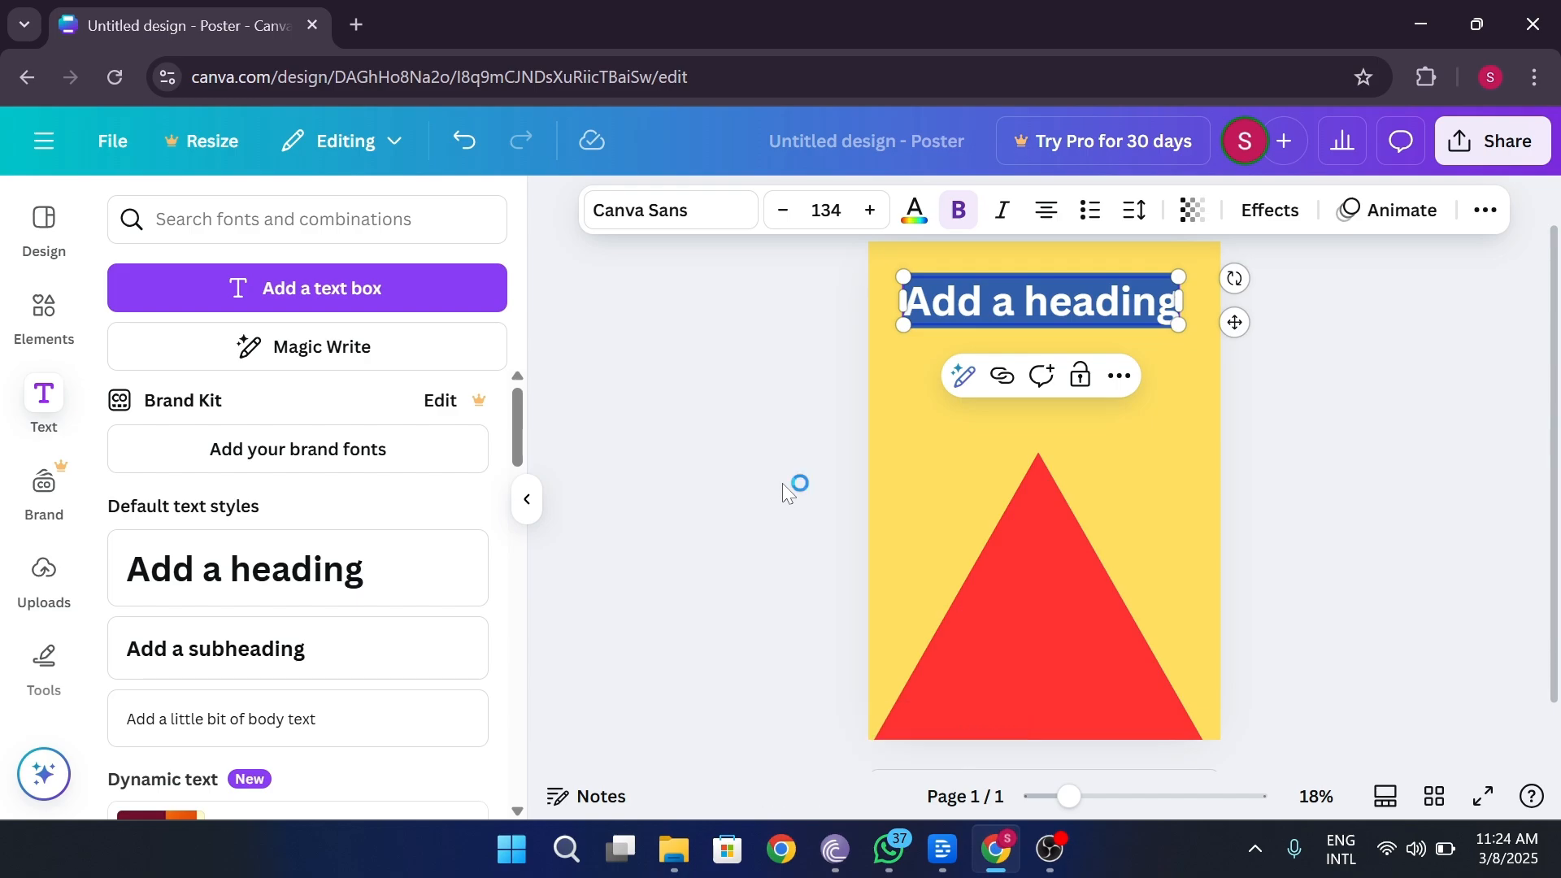
{"action": "type", "text": "we a"}
{"action": "key", "text": "BackSpace"}
{"action": "key", "text": "BackSpace"}
{"action": "key", "text": "BackSpace"}
{"action": "key", "text": "BackSpace"}
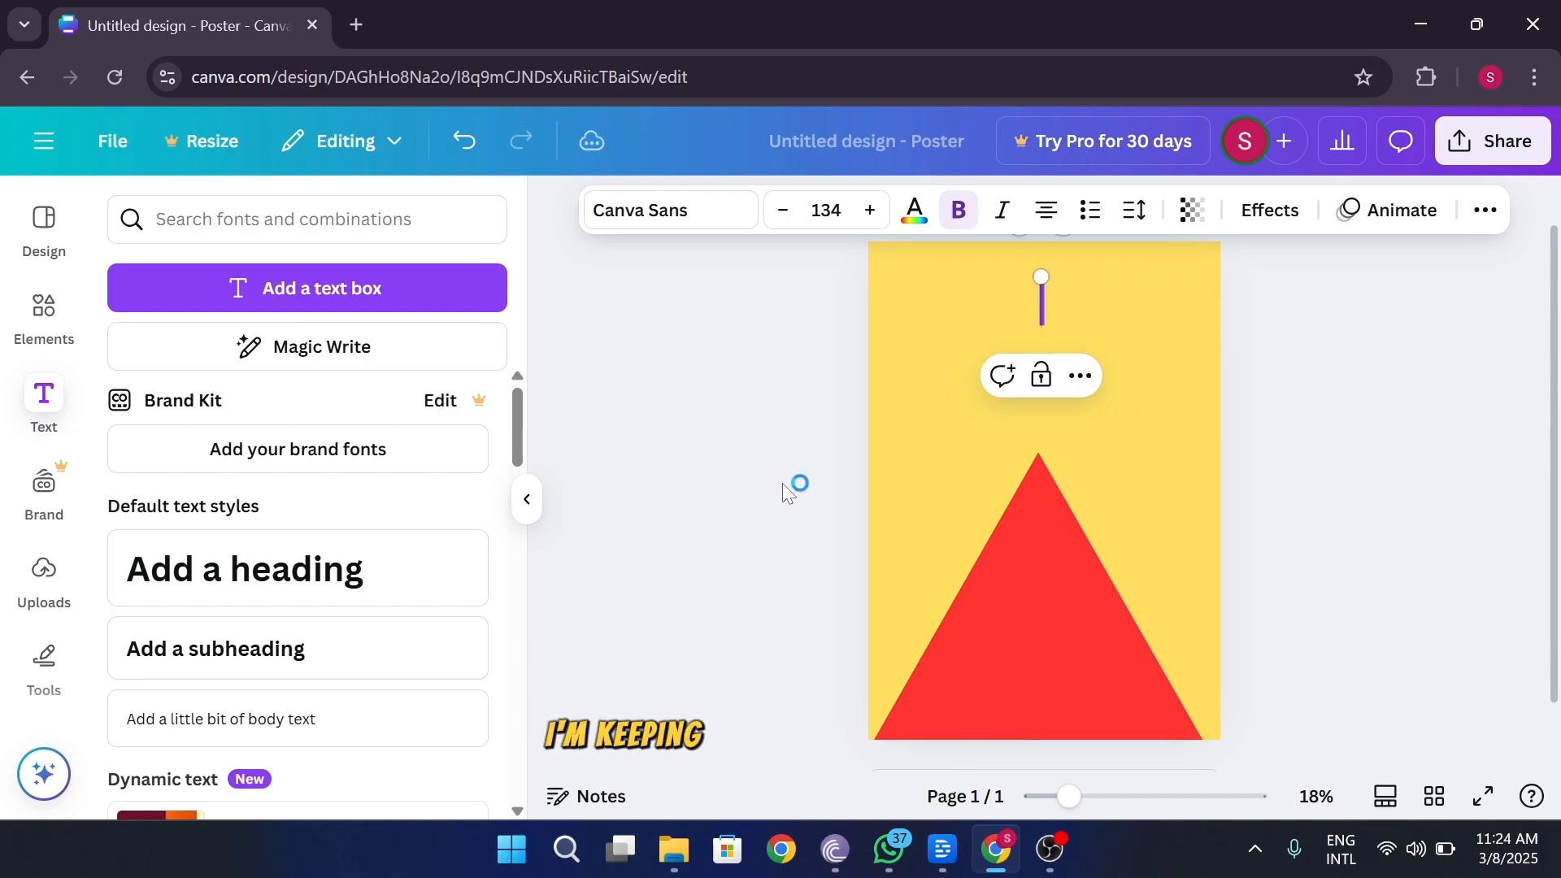
{"action": "type", "text": "WE ARE HI"}
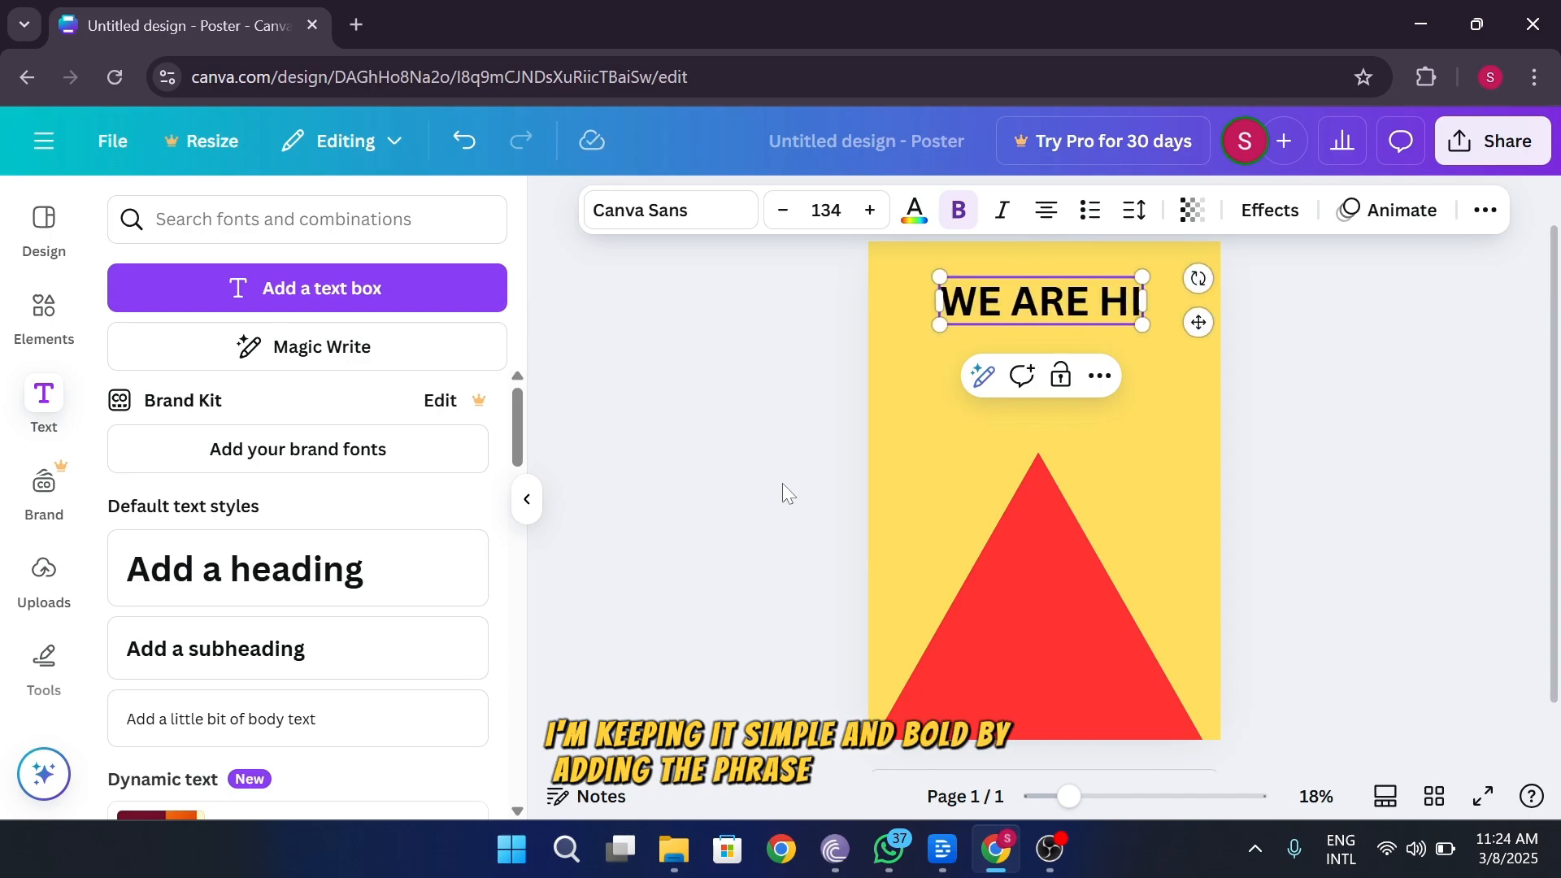
{"action": "type", "text": "RING"}
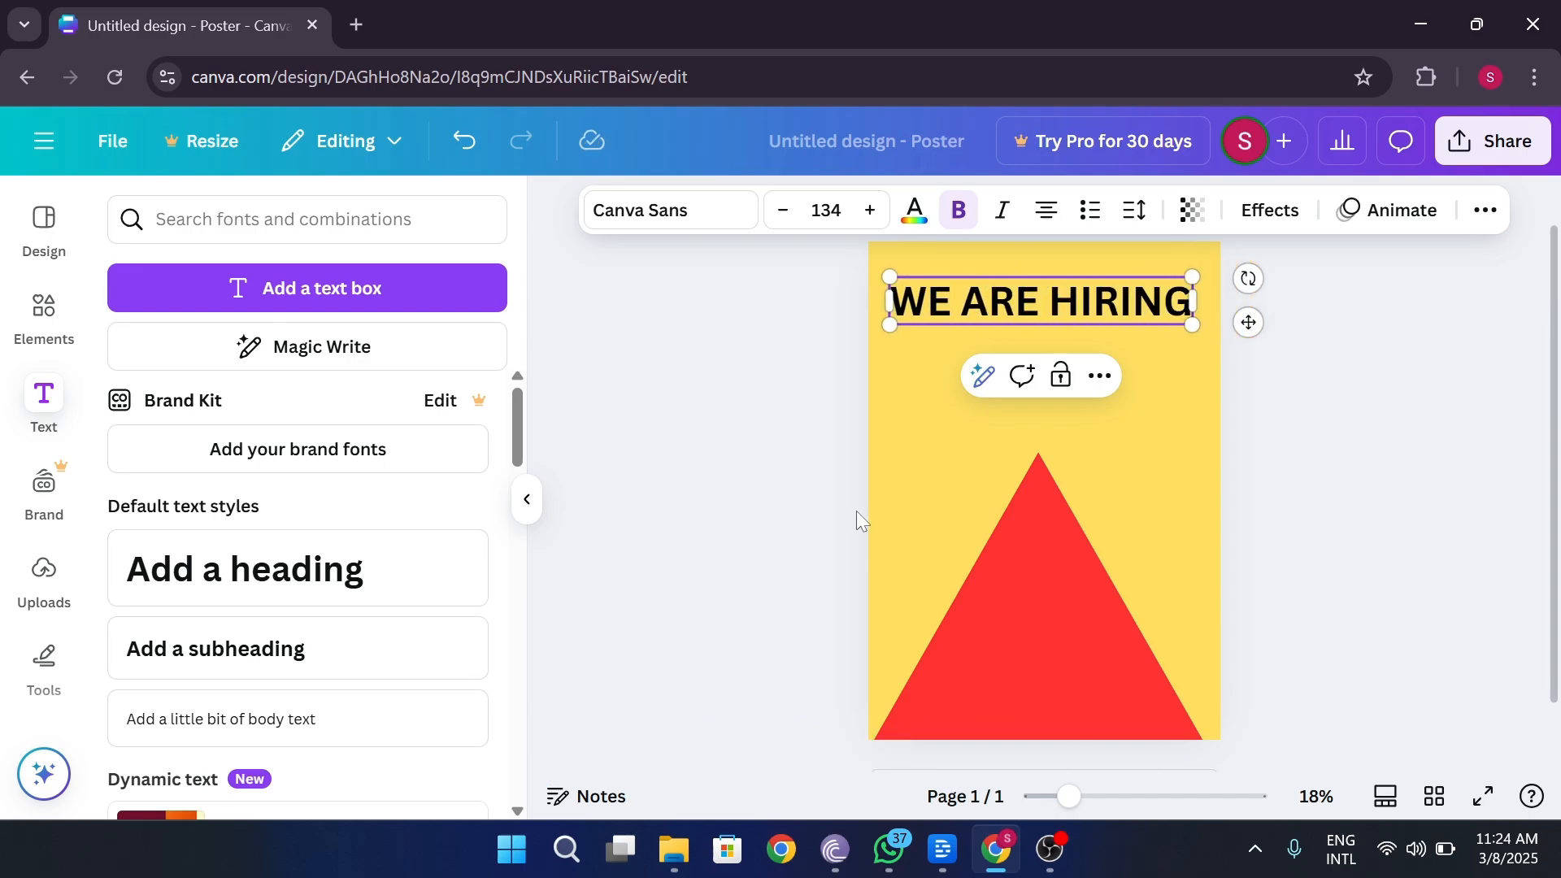
{"action": "left_click", "coordinate": [1261, 335]}
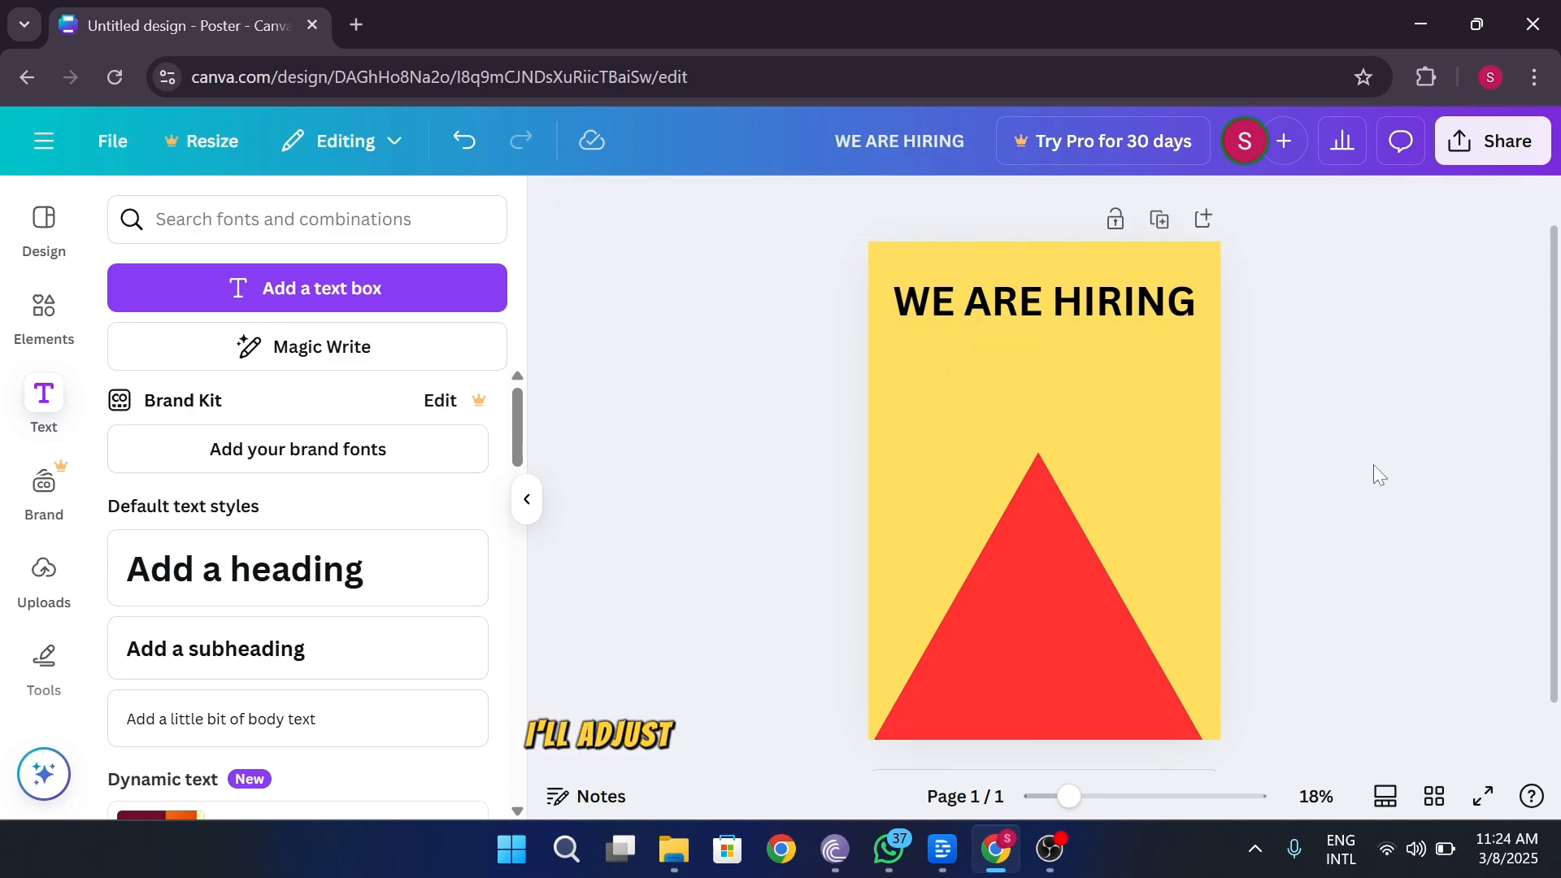
Change the "WE ARE HIRING" heading's font to Arimo from the popular fonts, keeping it bold.
{"action": "left_click", "coordinate": [1122, 302]}
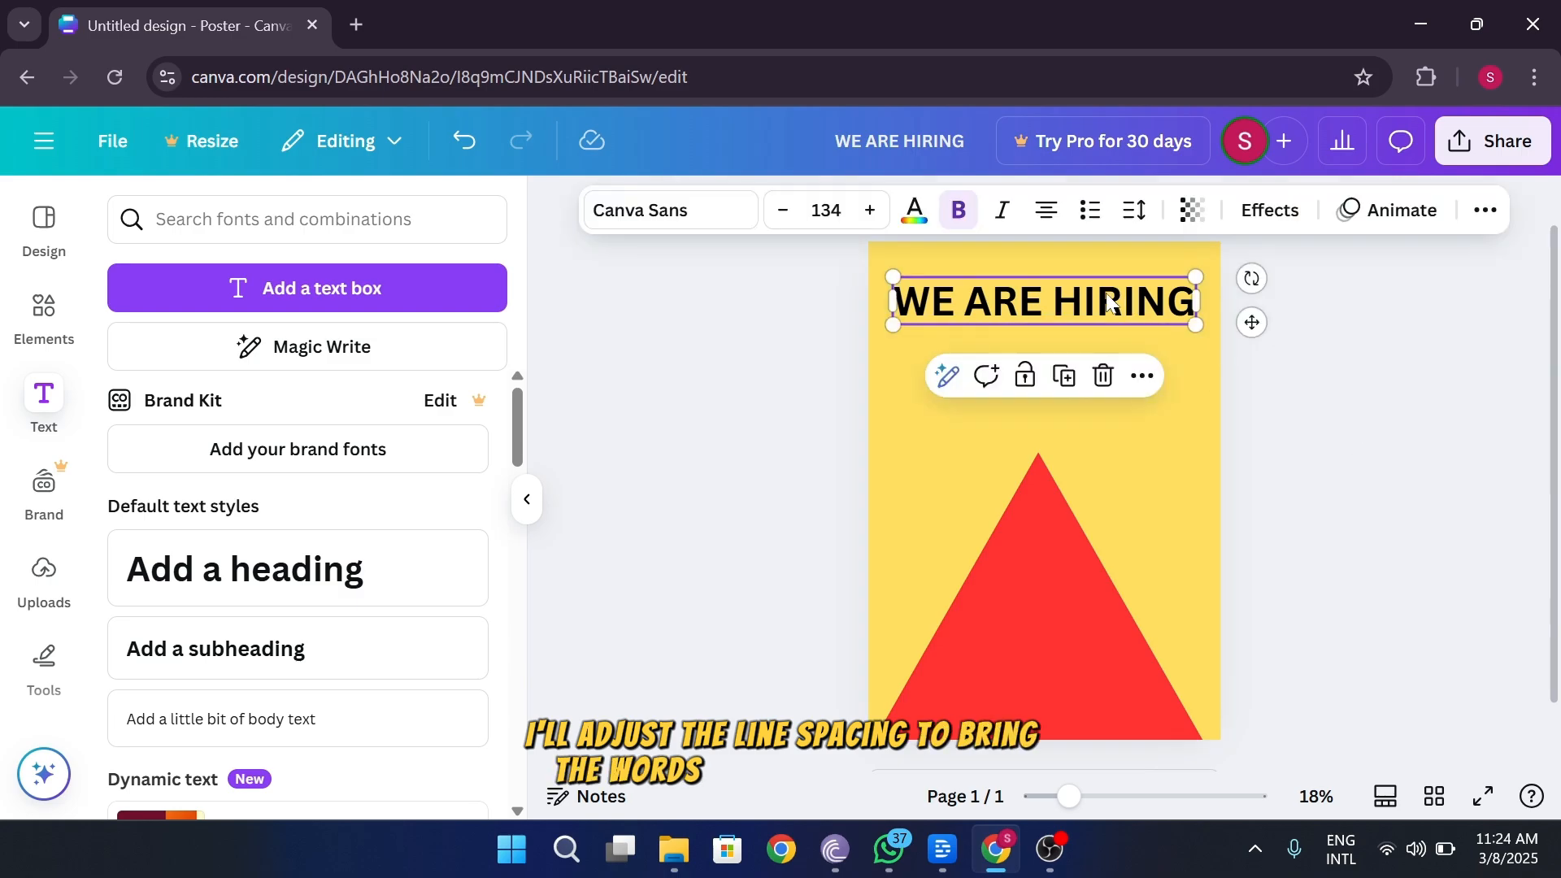
{"action": "left_click", "coordinate": [957, 215]}
{"action": "left_click", "coordinate": [956, 216]}
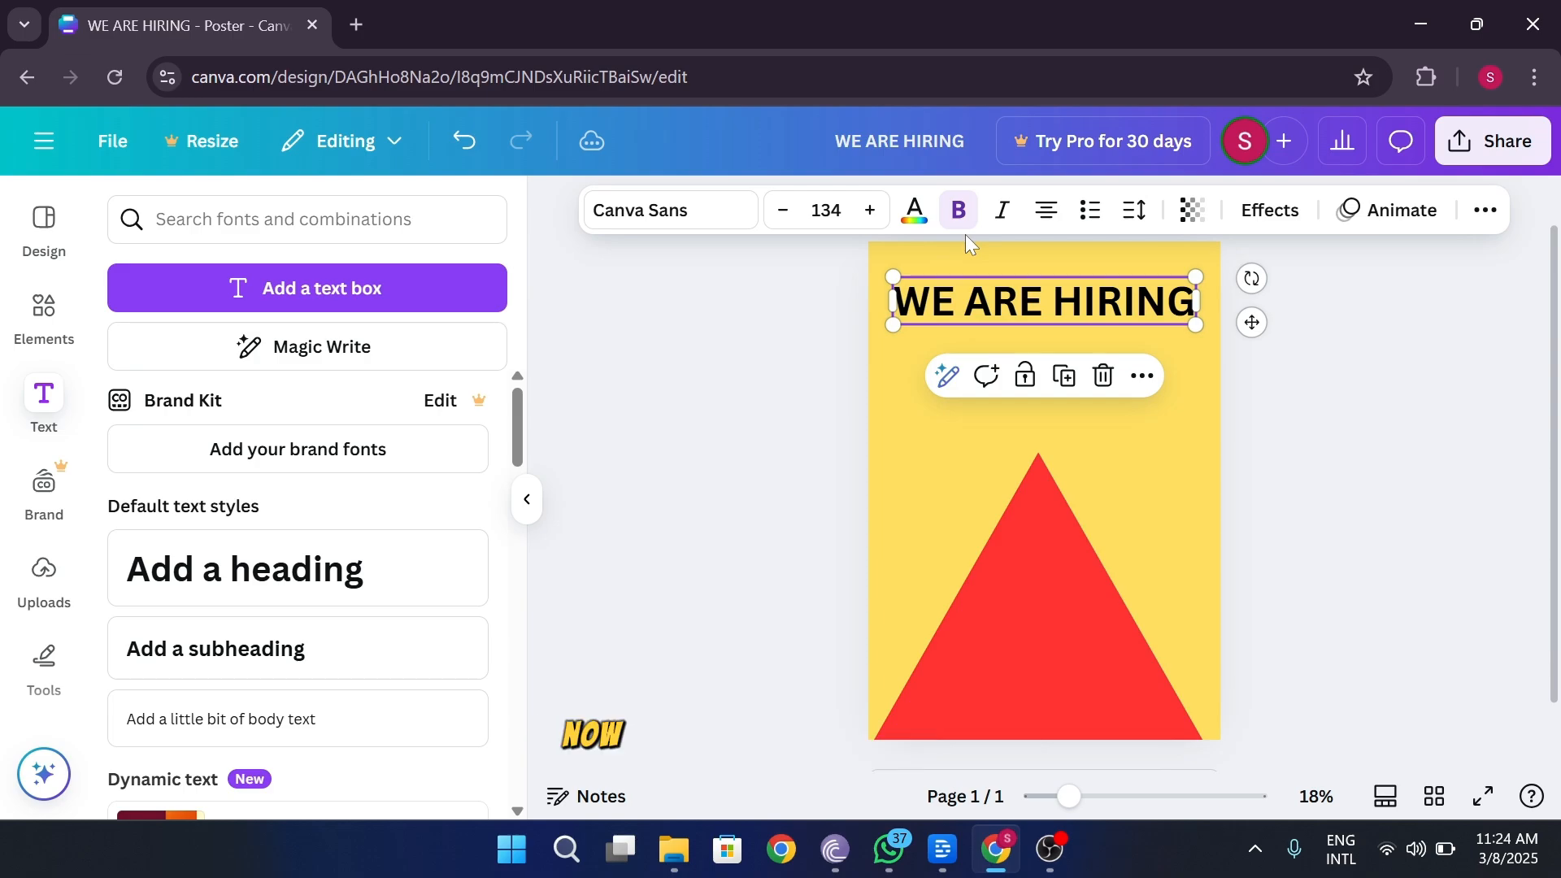
{"action": "left_click", "coordinate": [732, 218]}
{"action": "scroll", "coordinate": [235, 610], "scroll_direction": "down", "scroll_amount": 4}
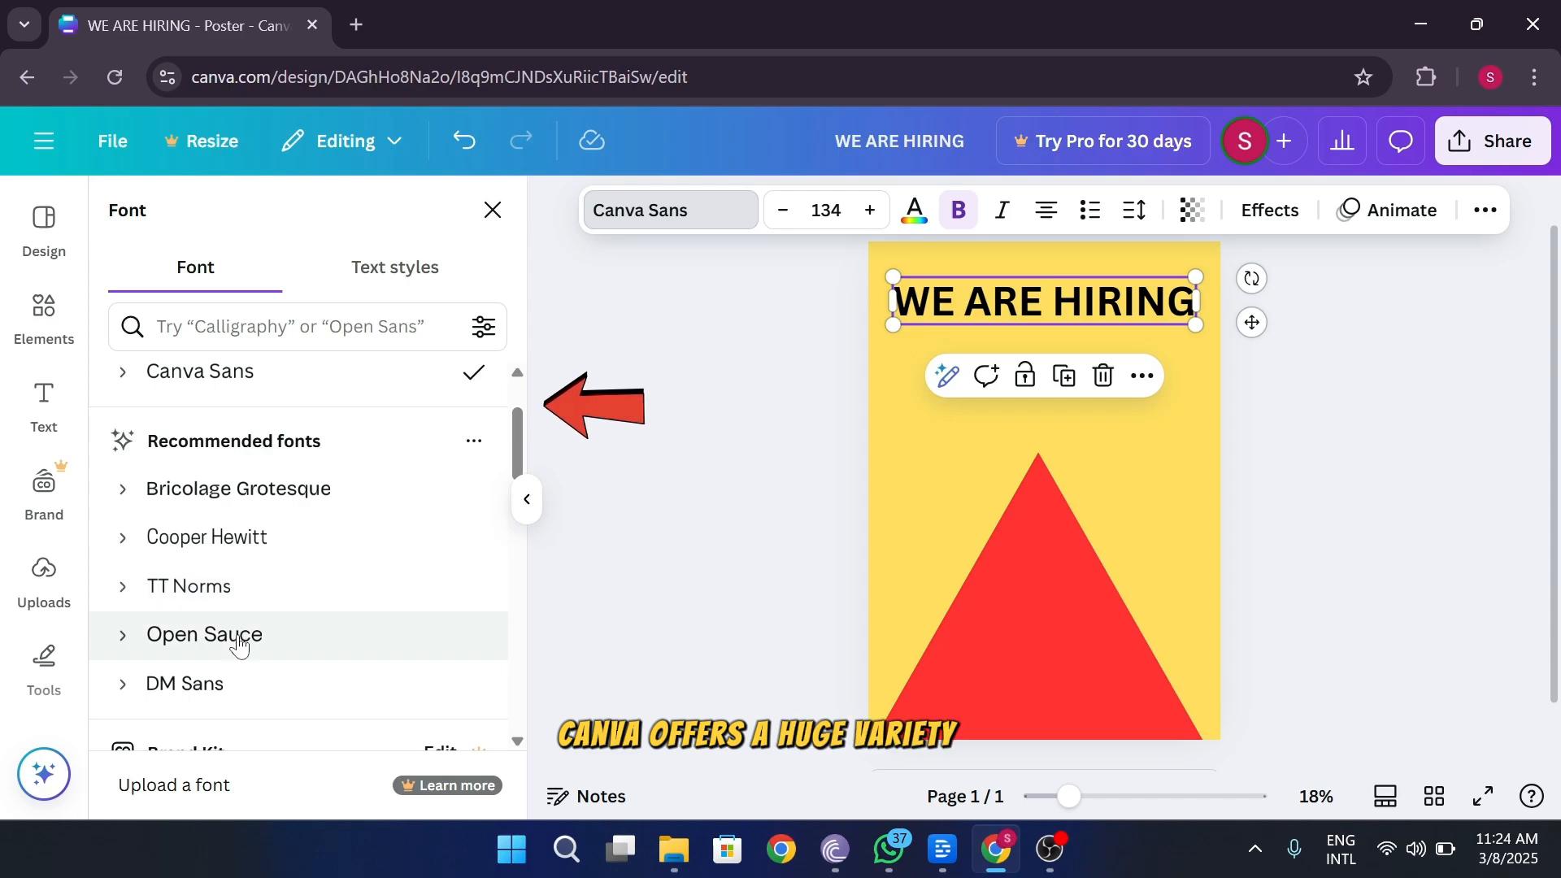
{"action": "scroll", "coordinate": [238, 677], "scroll_direction": "down", "scroll_amount": 3}
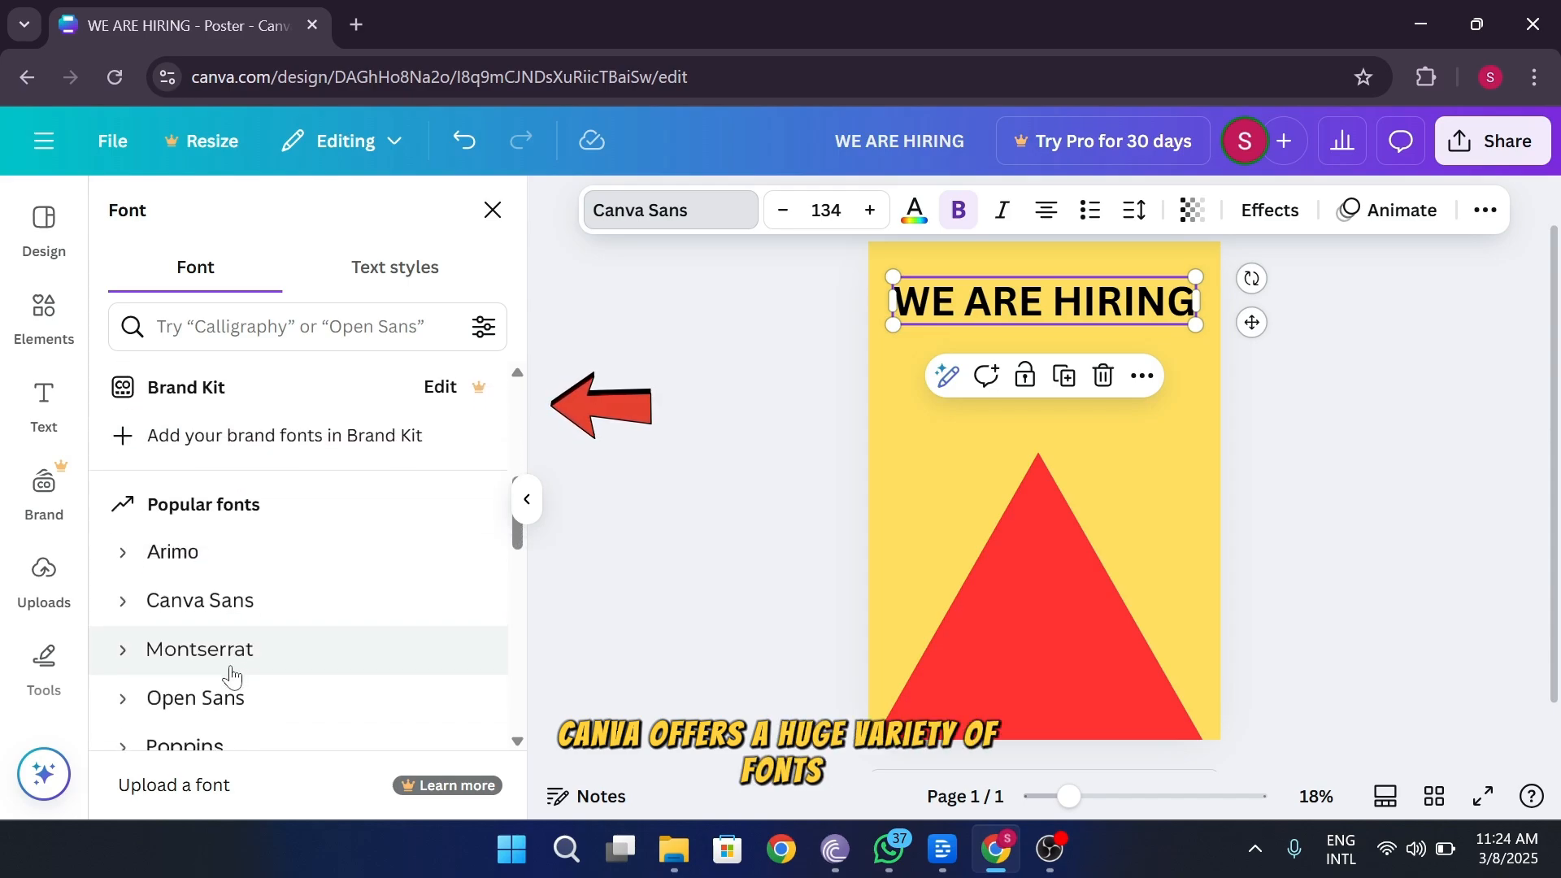
{"action": "left_click", "coordinate": [229, 552]}
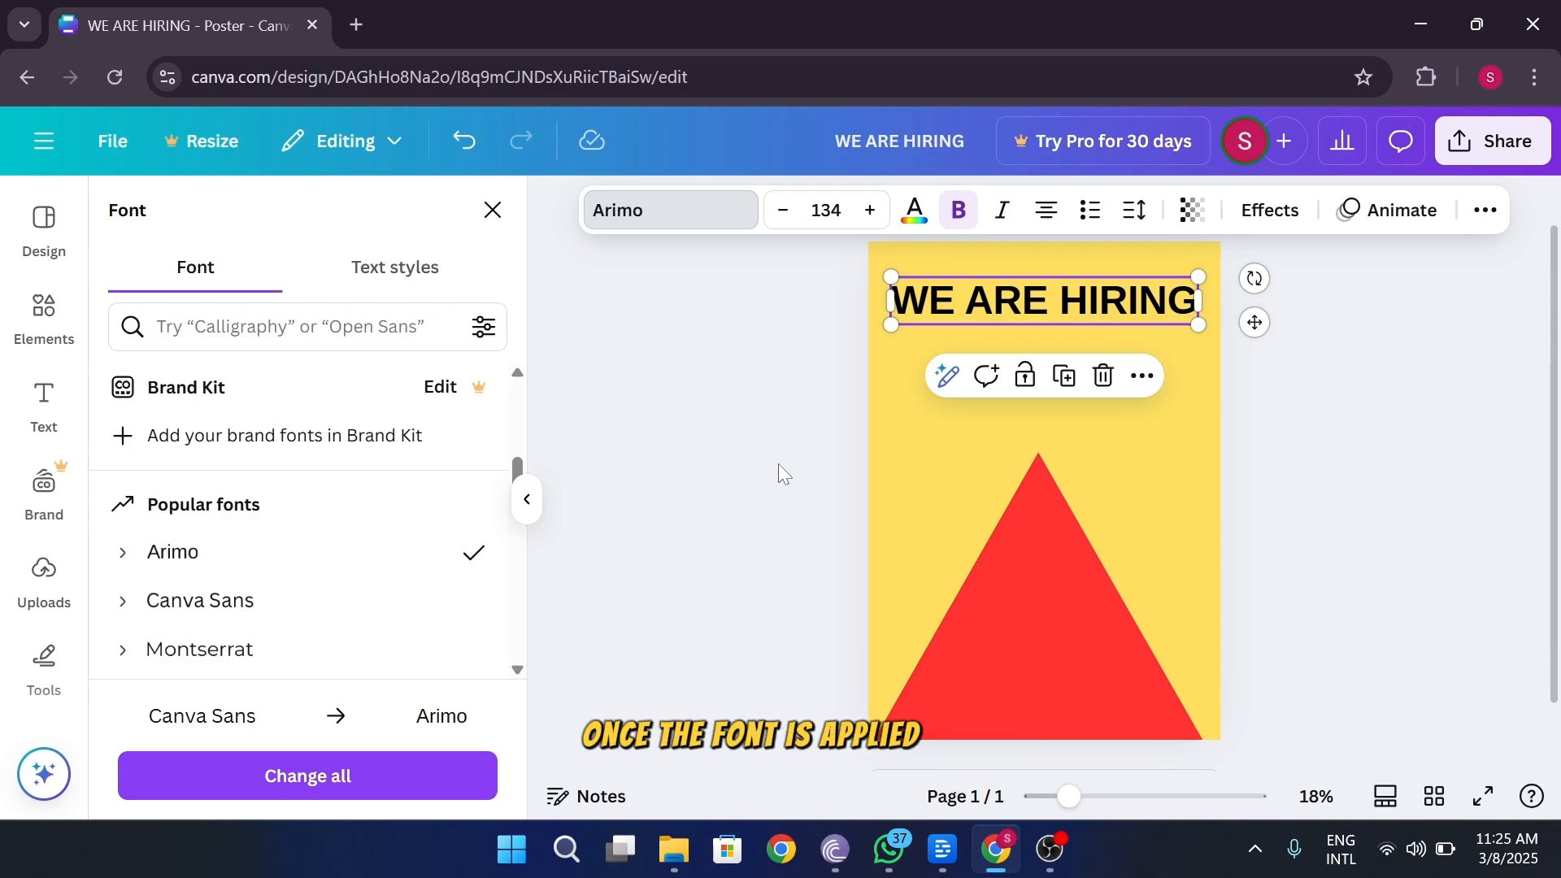
Enlarge the heading to font size 146 and shift it until it meets the page's right edge.
{"action": "left_click_drag", "start_coordinate": [888, 272], "coordinate": [968, 299]}
{"action": "left_click_drag", "start_coordinate": [1155, 301], "coordinate": [1161, 301]}
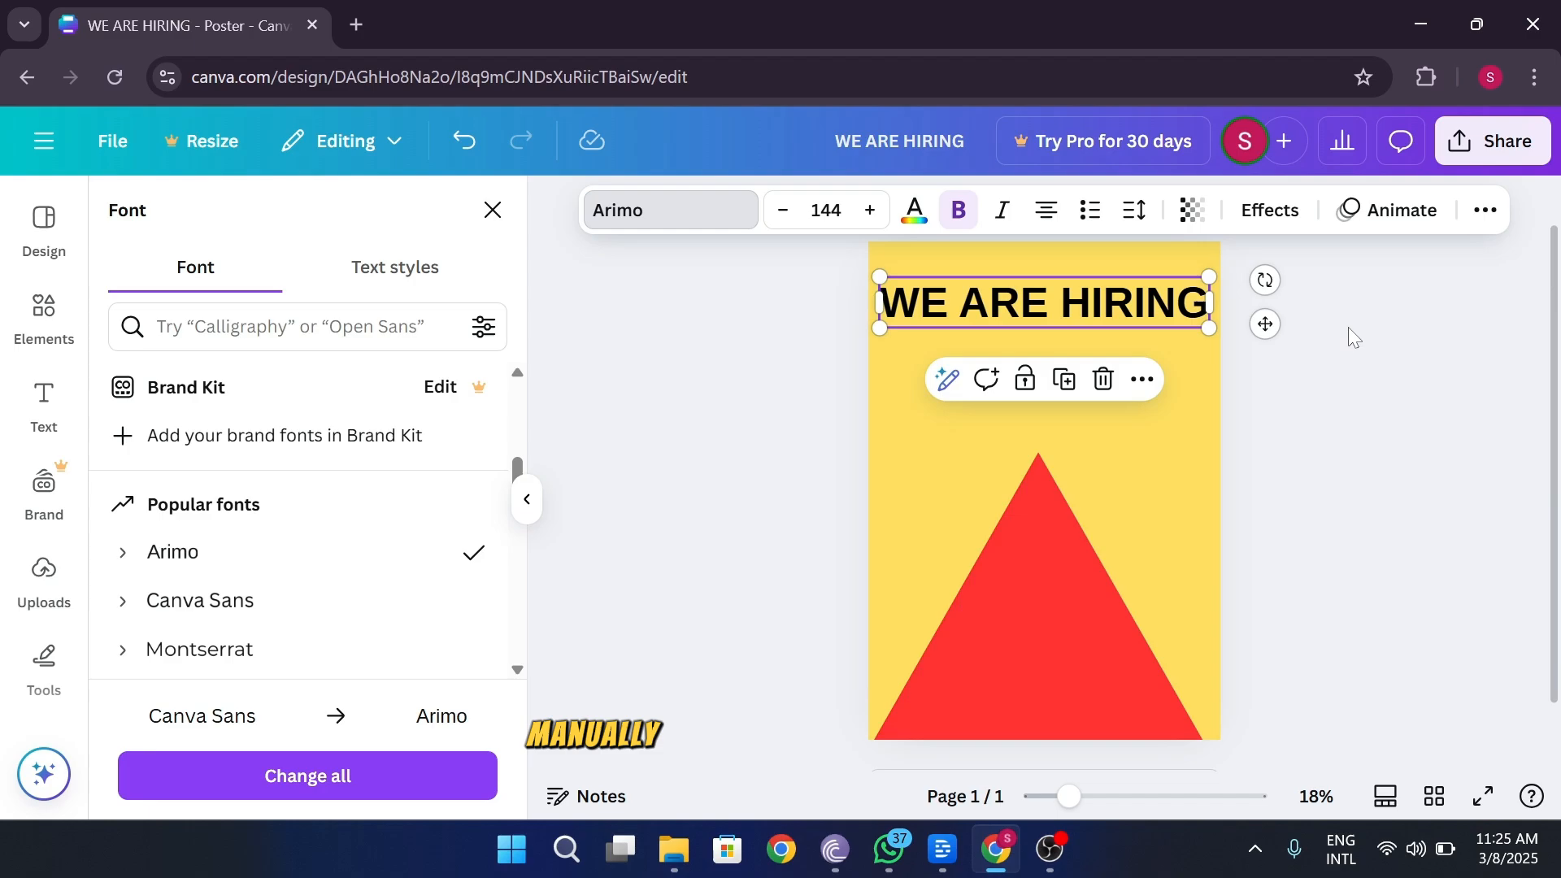
{"action": "left_click", "coordinate": [873, 213]}
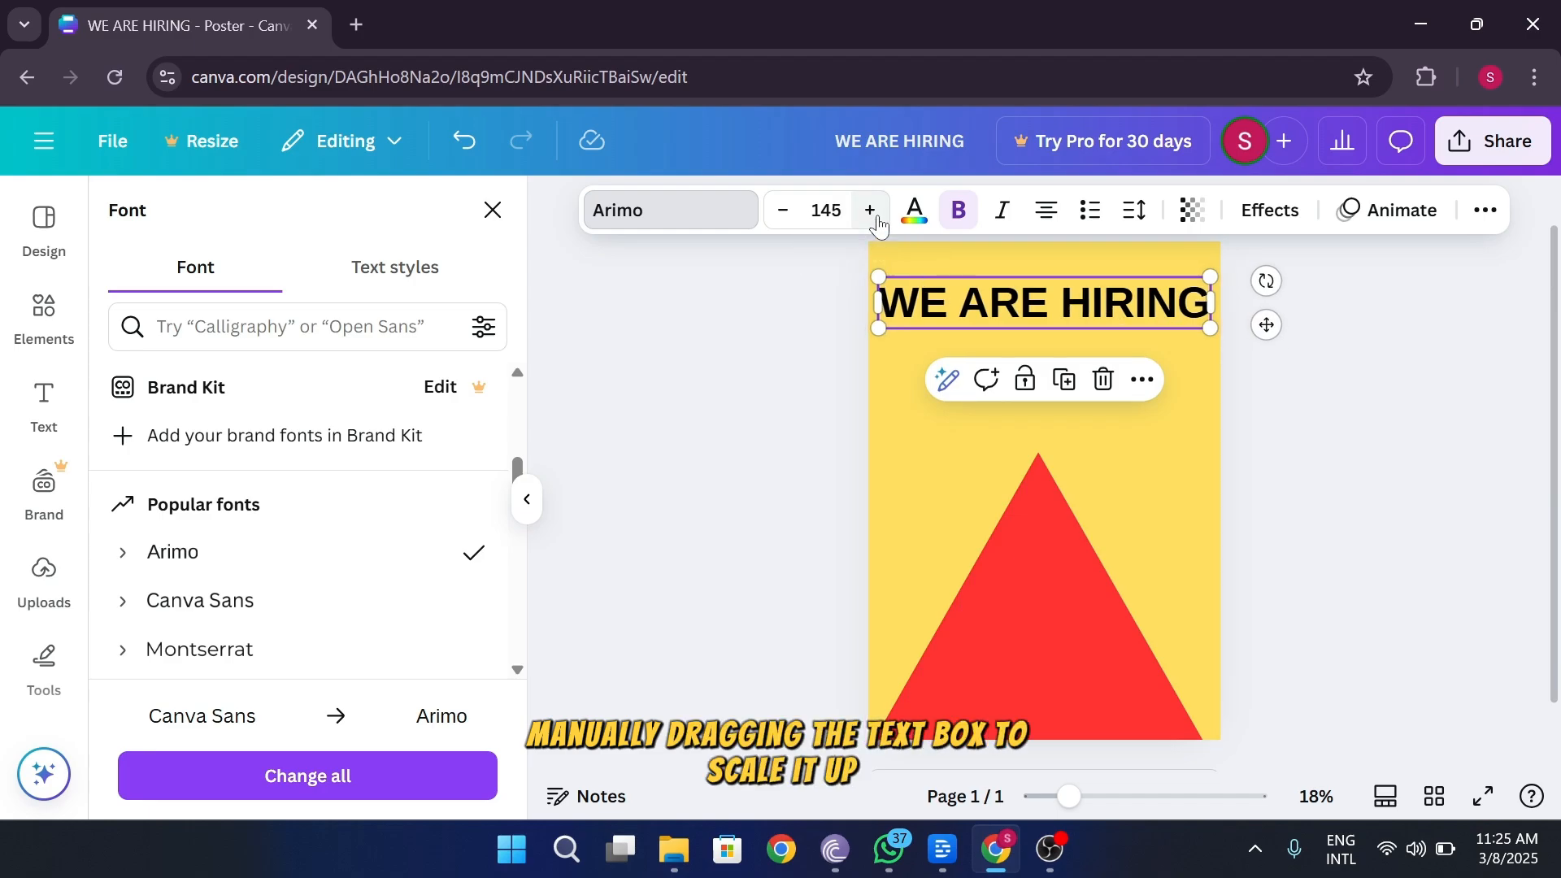
{"action": "left_click", "coordinate": [873, 213]}
{"action": "left_click_drag", "start_coordinate": [1026, 309], "coordinate": [1034, 305]}
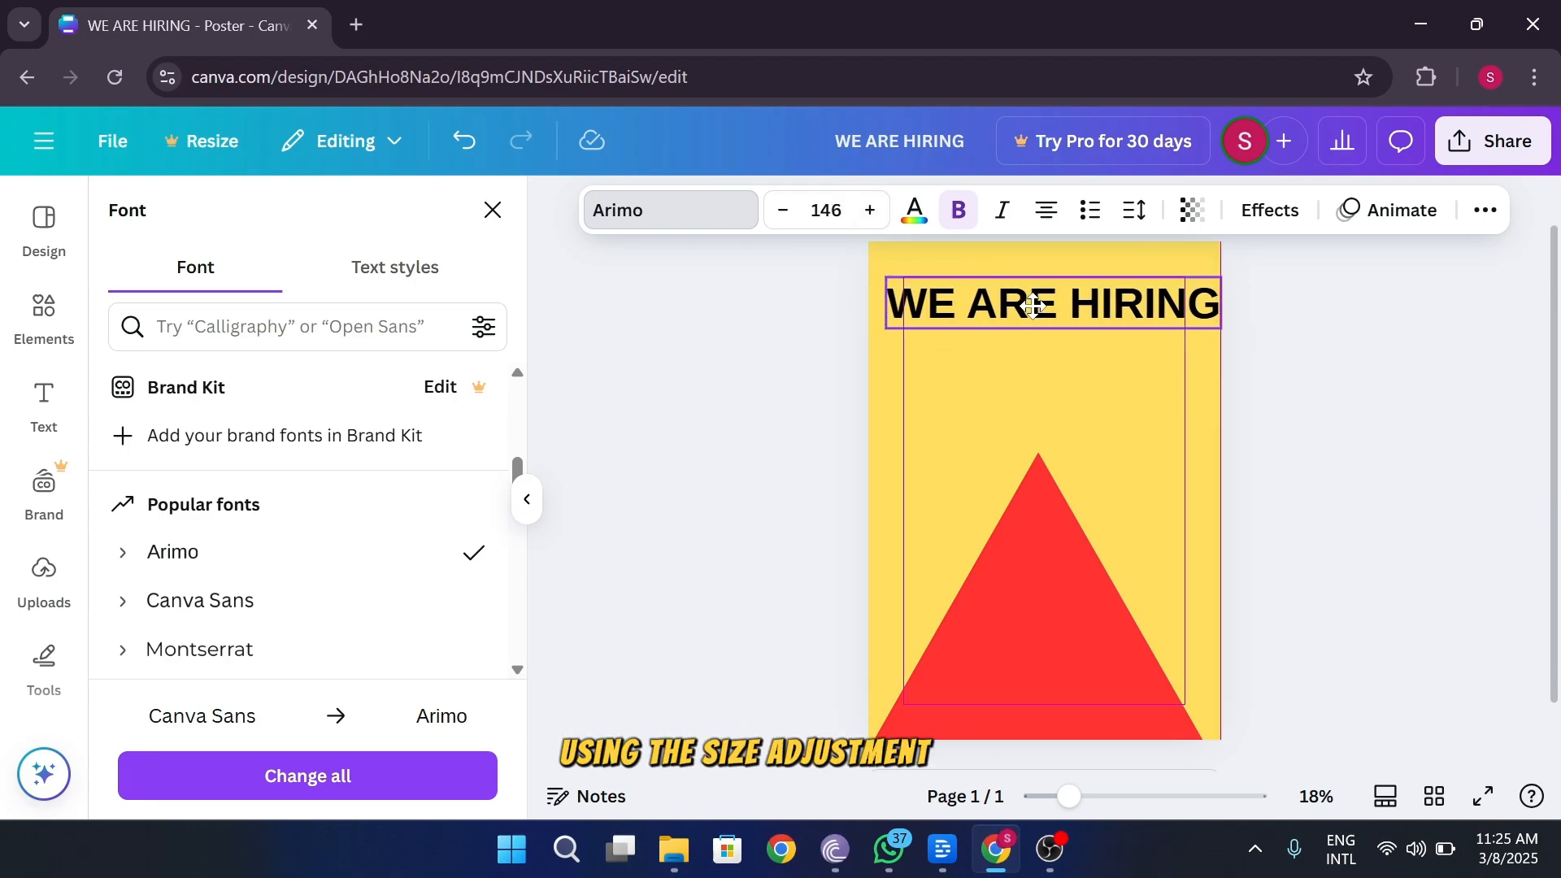
{"action": "left_click", "coordinate": [1397, 381]}
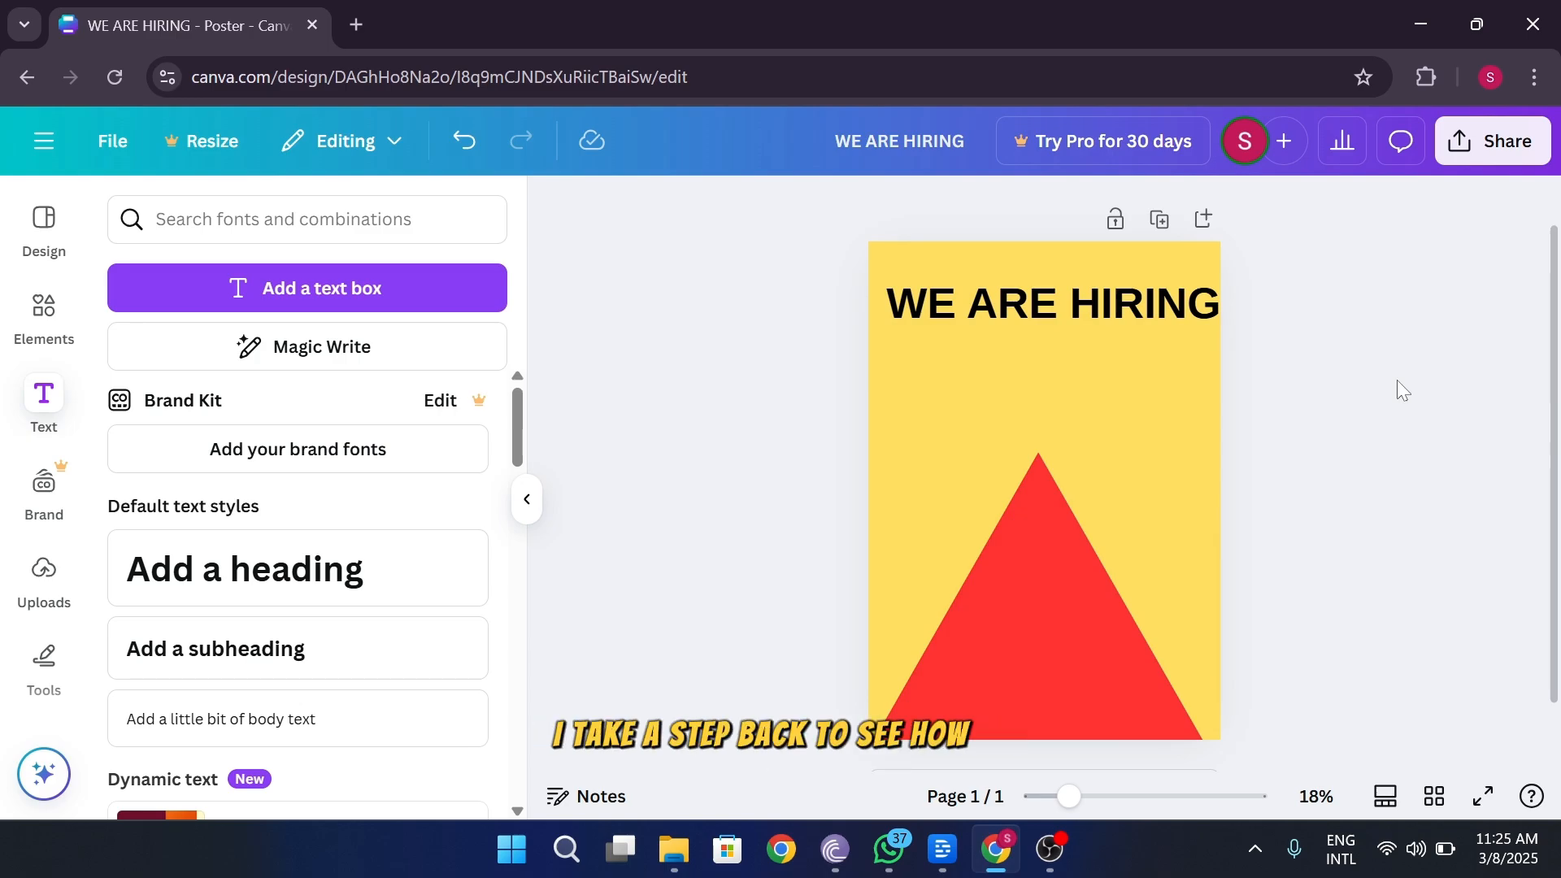
Centre the heading horizontally across the poster and reduce its font size to 145.
{"action": "left_click_drag", "start_coordinate": [1090, 296], "coordinate": [1082, 296]}
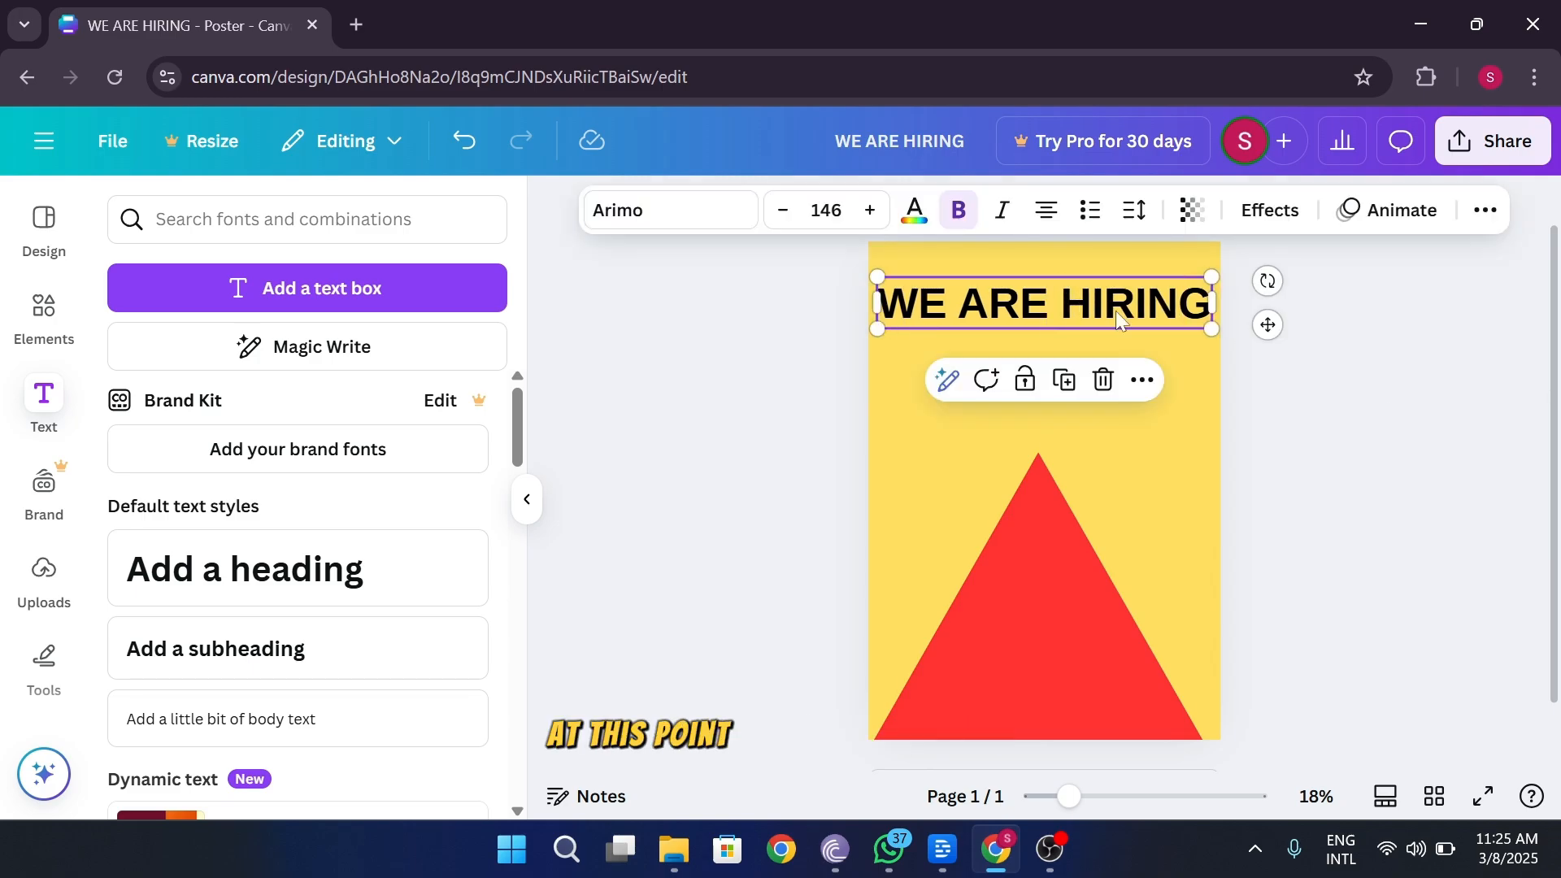
{"action": "left_click", "coordinate": [1345, 345]}
{"action": "left_click", "coordinate": [1056, 312]}
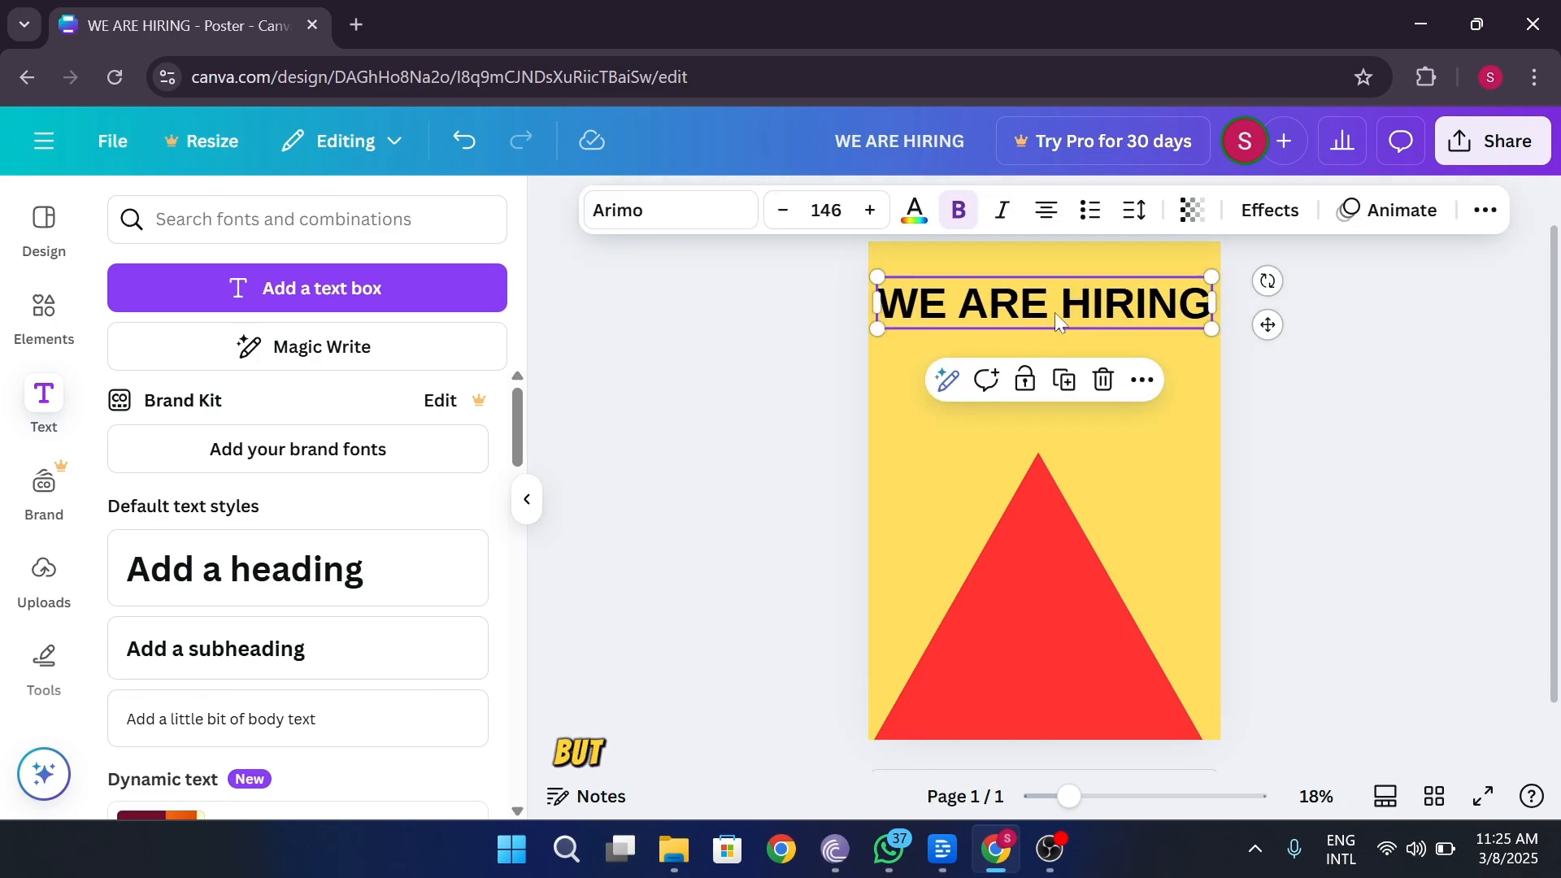
{"action": "left_click", "coordinate": [785, 213]}
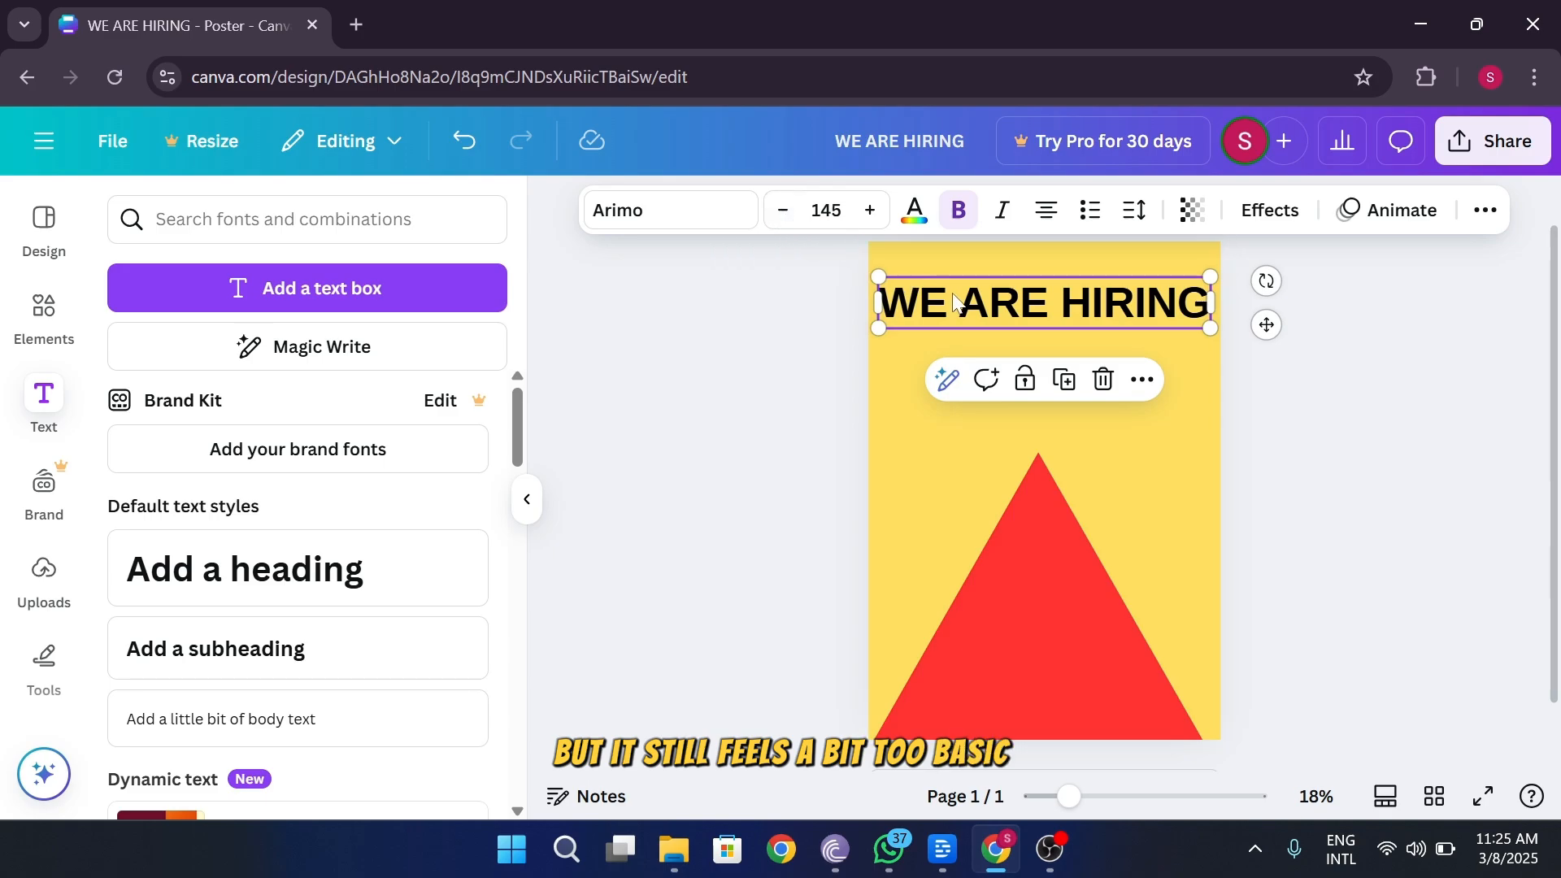
{"action": "left_click_drag", "start_coordinate": [960, 300], "coordinate": [964, 298]}
{"action": "left_click", "coordinate": [1369, 348]}
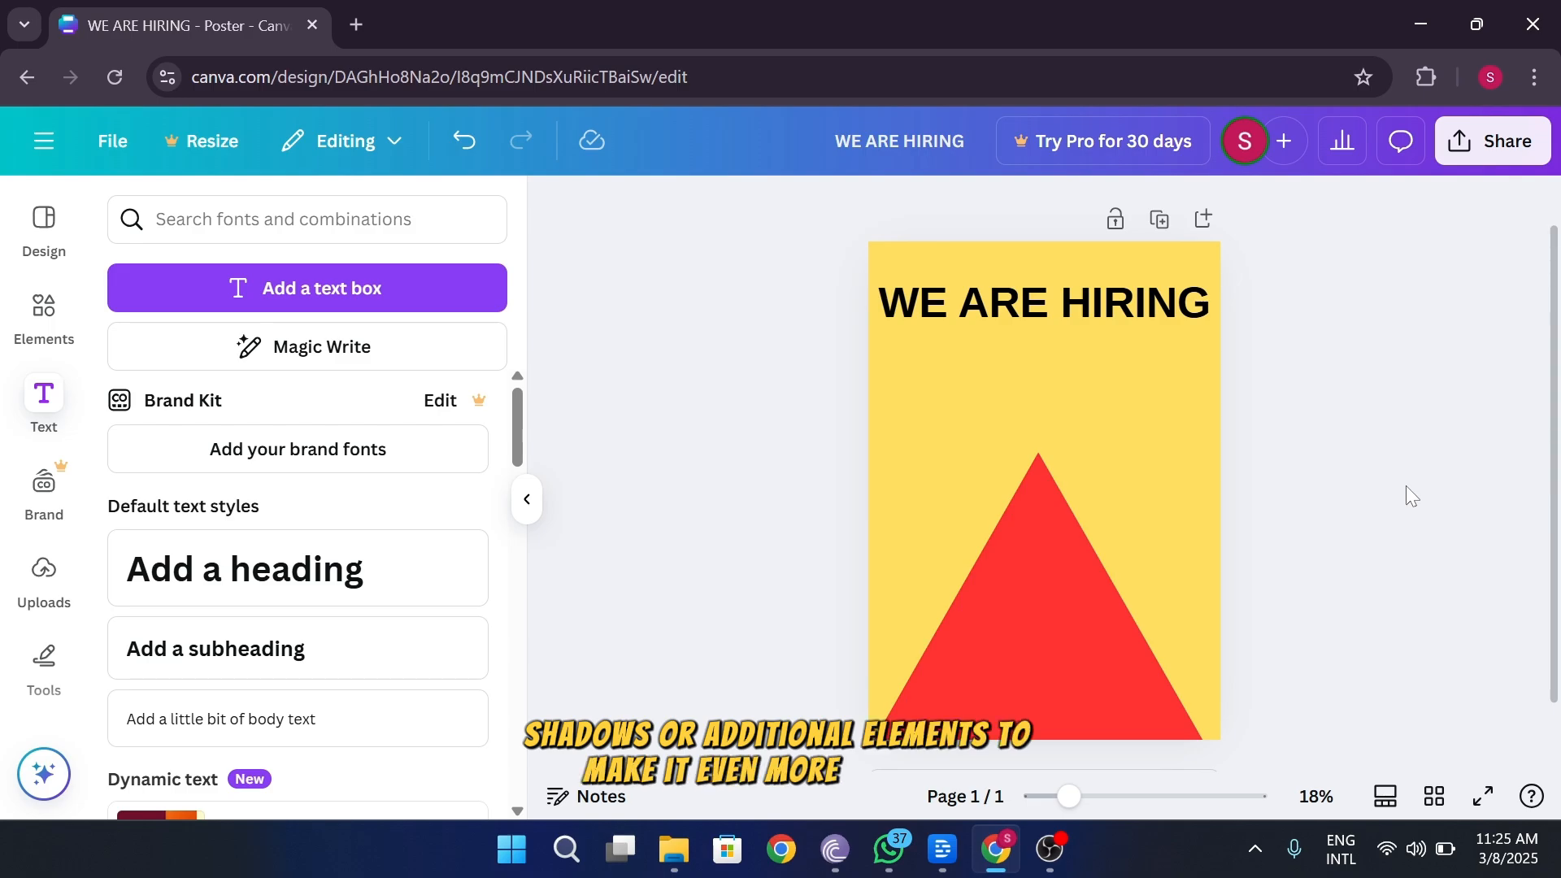
Rotate the "WE ARE HIRING" heading slightly counterclockwise so it slopes upward to the right near the top of the poster.
{"action": "left_click", "coordinate": [1051, 300]}
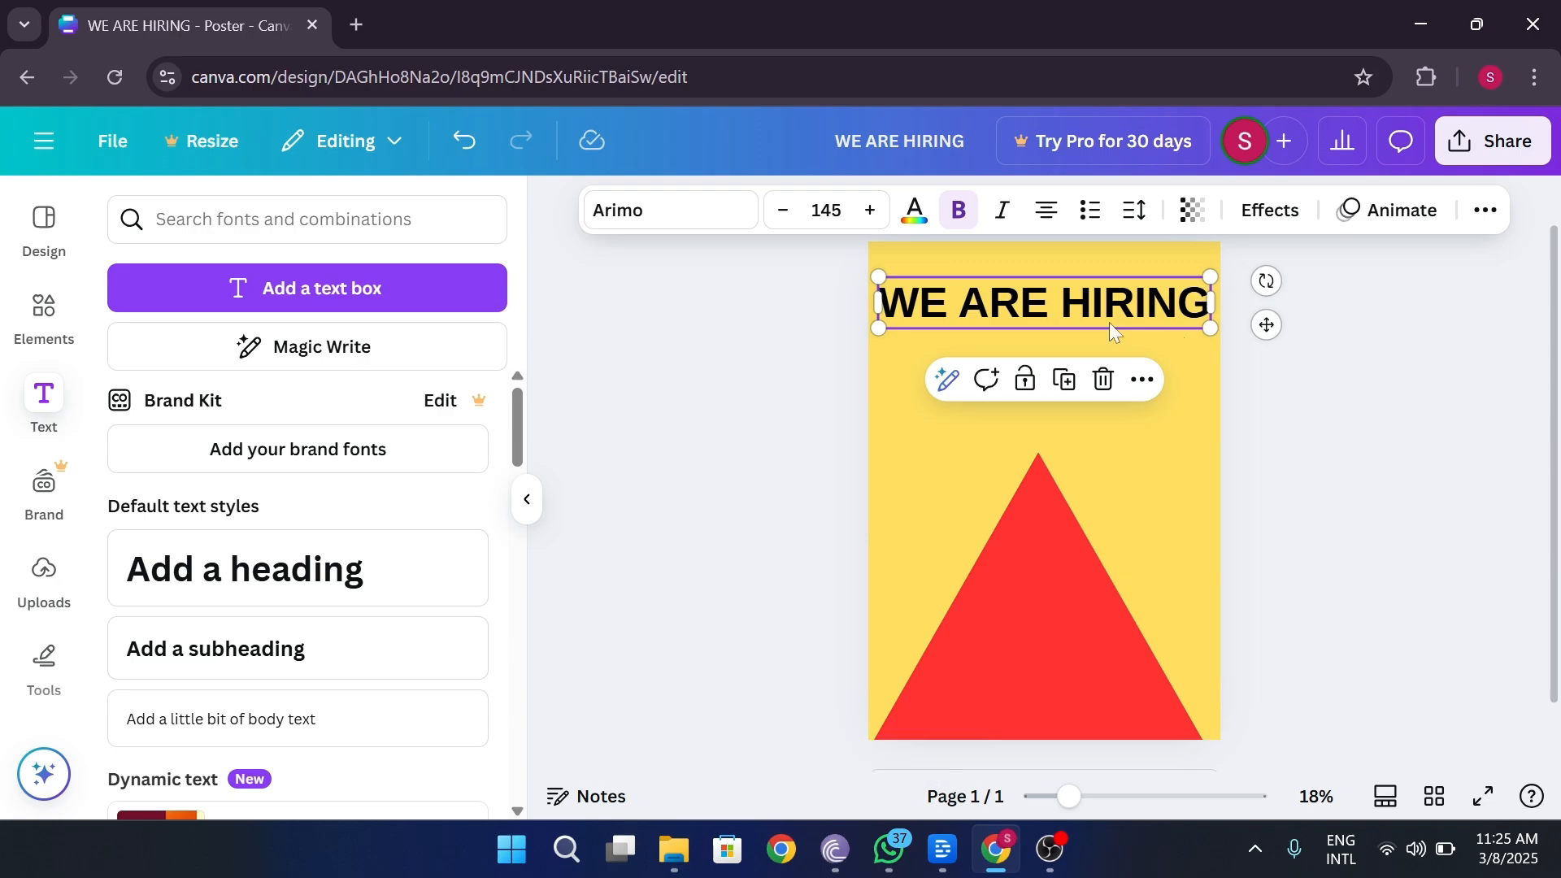
{"action": "left_click_drag", "start_coordinate": [1266, 282], "coordinate": [1223, 253]}
{"action": "mouse_move", "coordinate": [1117, 296]}
{"action": "left_mouse_down"}
{"action": "mouse_move", "coordinate": [1111, 283]}
{"action": "mouse_move", "coordinate": [1114, 299]}
{"action": "left_mouse_up"}
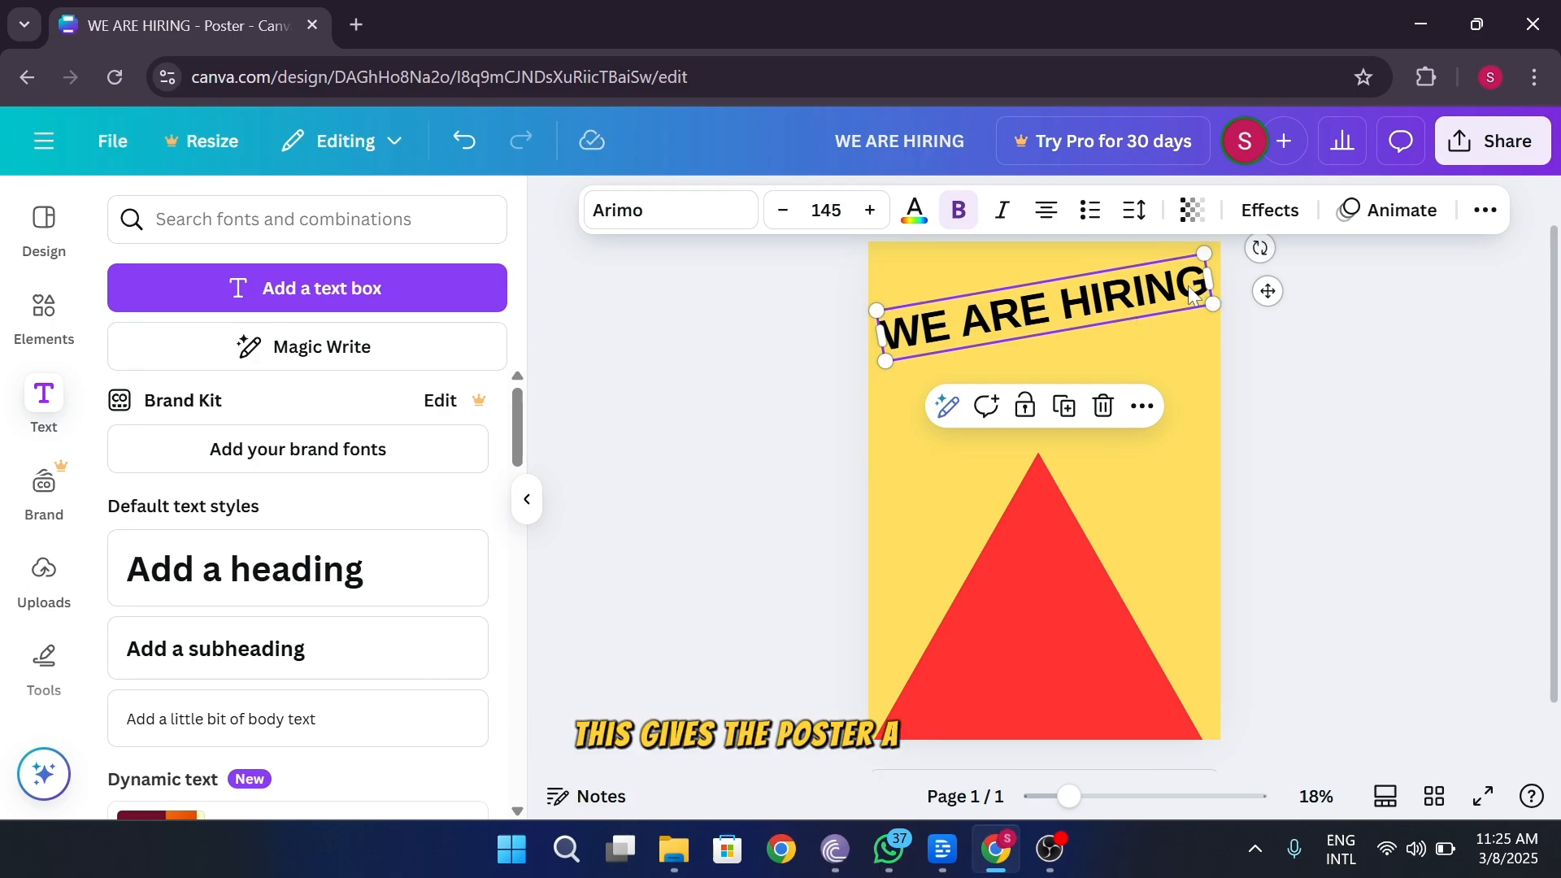
Set the text alignment of the whole "WE ARE HIRING" heading to justified.
{"action": "triple_click", "coordinate": [1076, 297]}
{"action": "left_click", "coordinate": [1043, 216]}
{"action": "left_click", "coordinate": [1046, 220]}
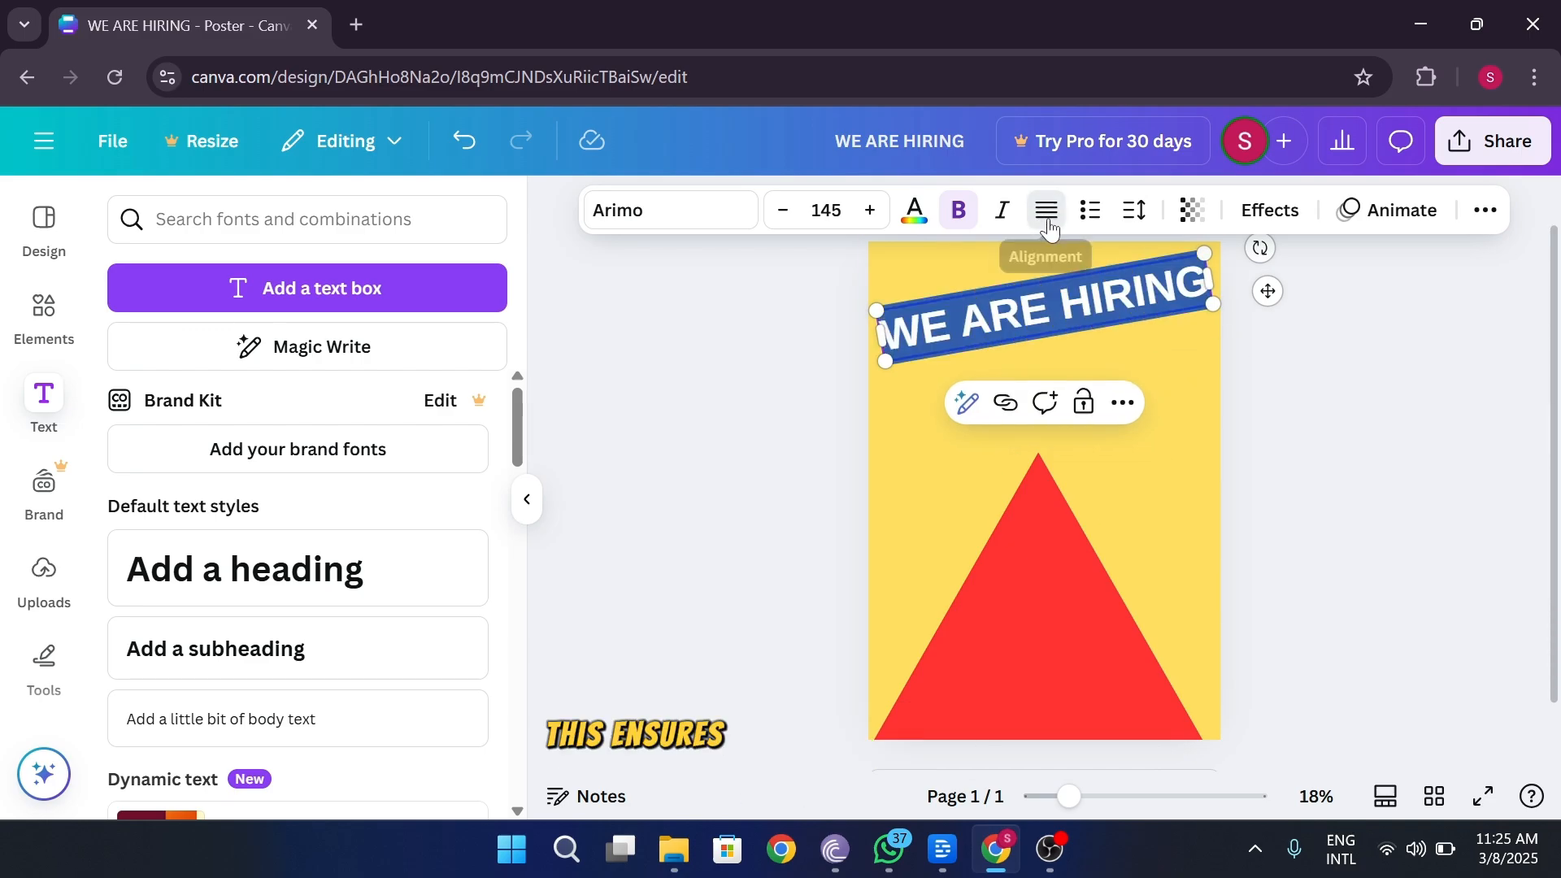
{"action": "left_click", "coordinate": [1354, 360]}
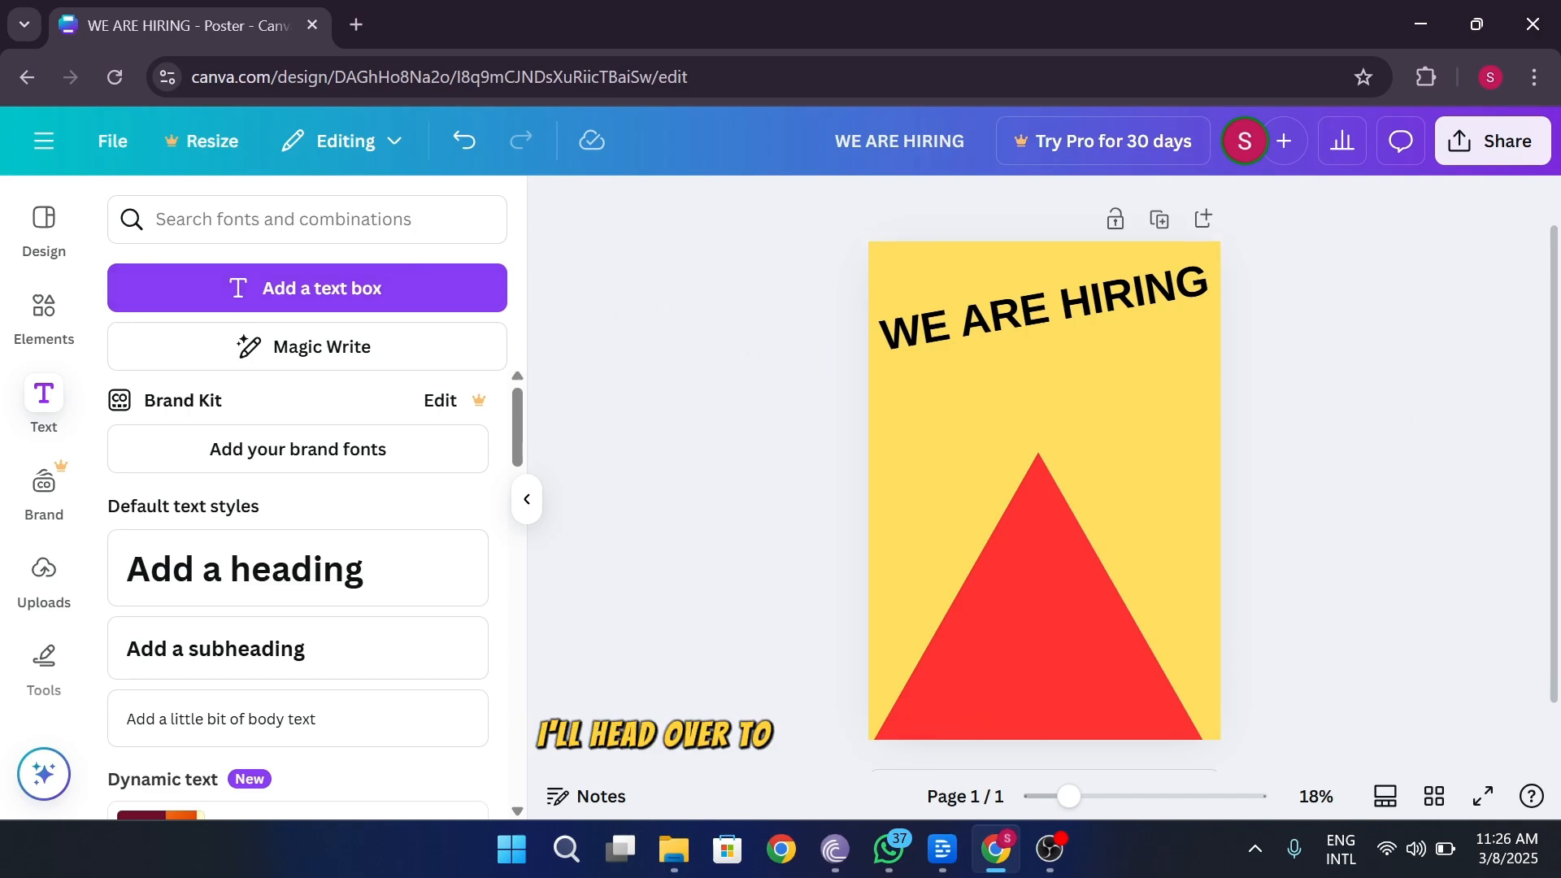
Search the graphics elements for "speaker".
{"action": "left_click", "coordinate": [44, 313]}
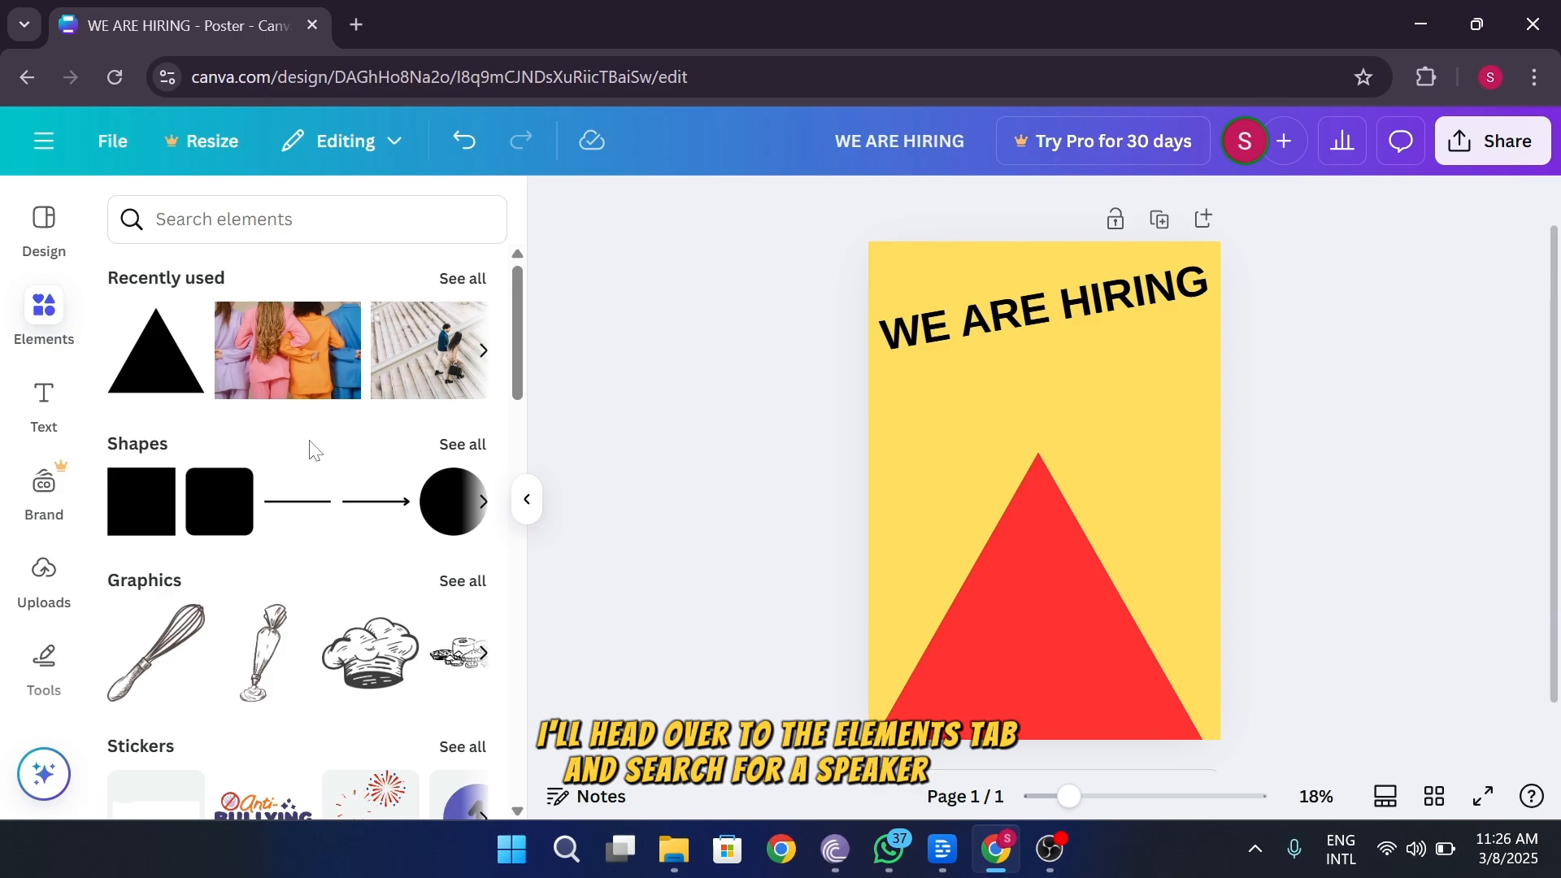
{"action": "scroll", "coordinate": [315, 450], "scroll_direction": "down", "scroll_amount": 2}
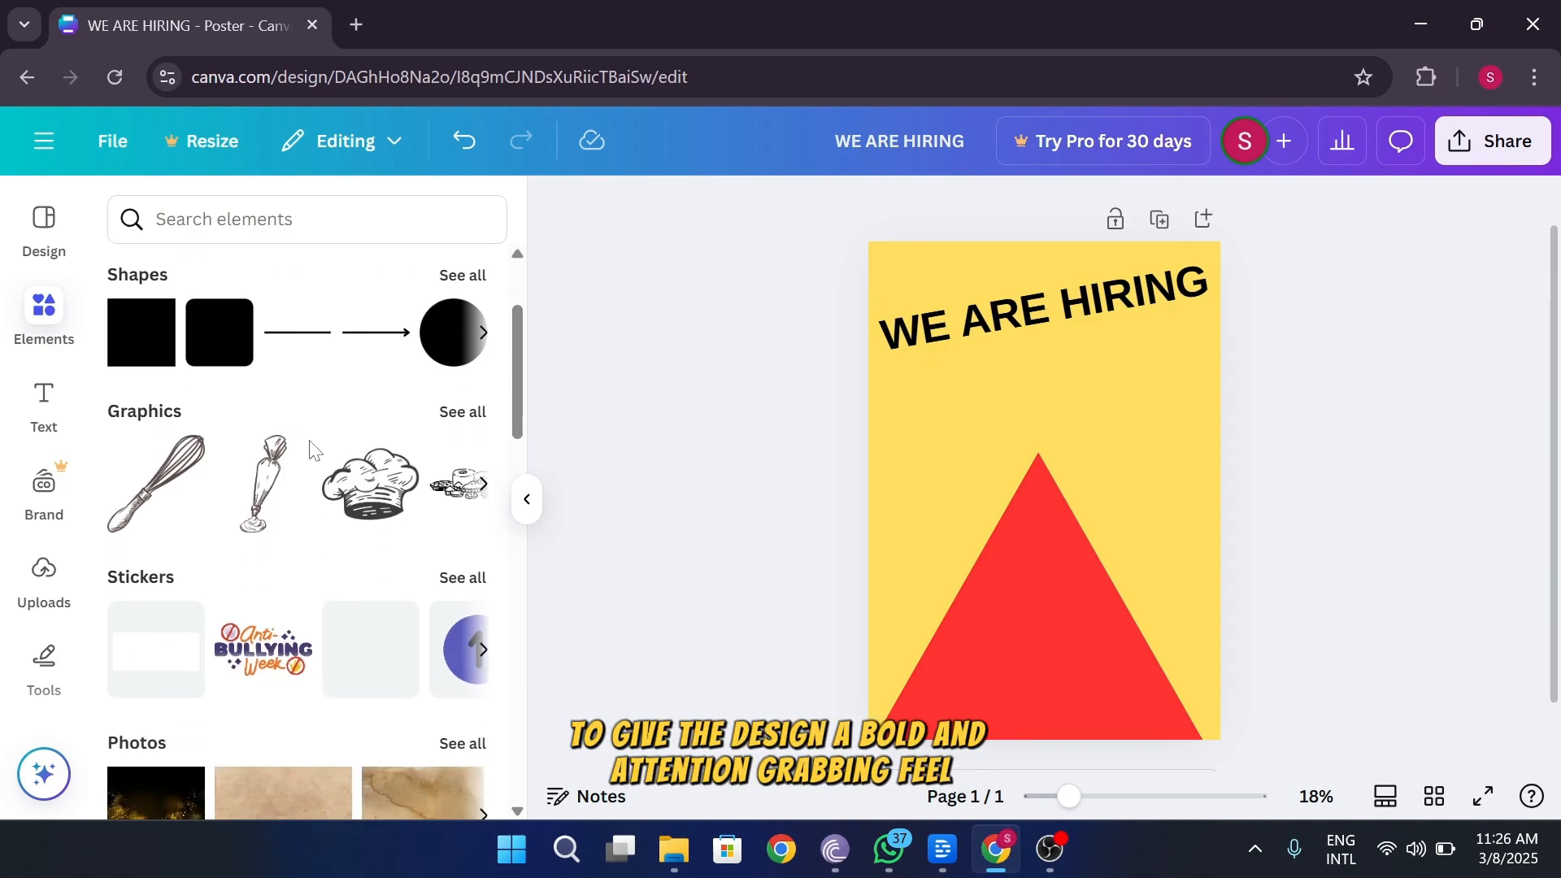
{"action": "scroll", "coordinate": [314, 450], "scroll_direction": "down", "scroll_amount": 1}
{"action": "left_click", "coordinate": [452, 334]}
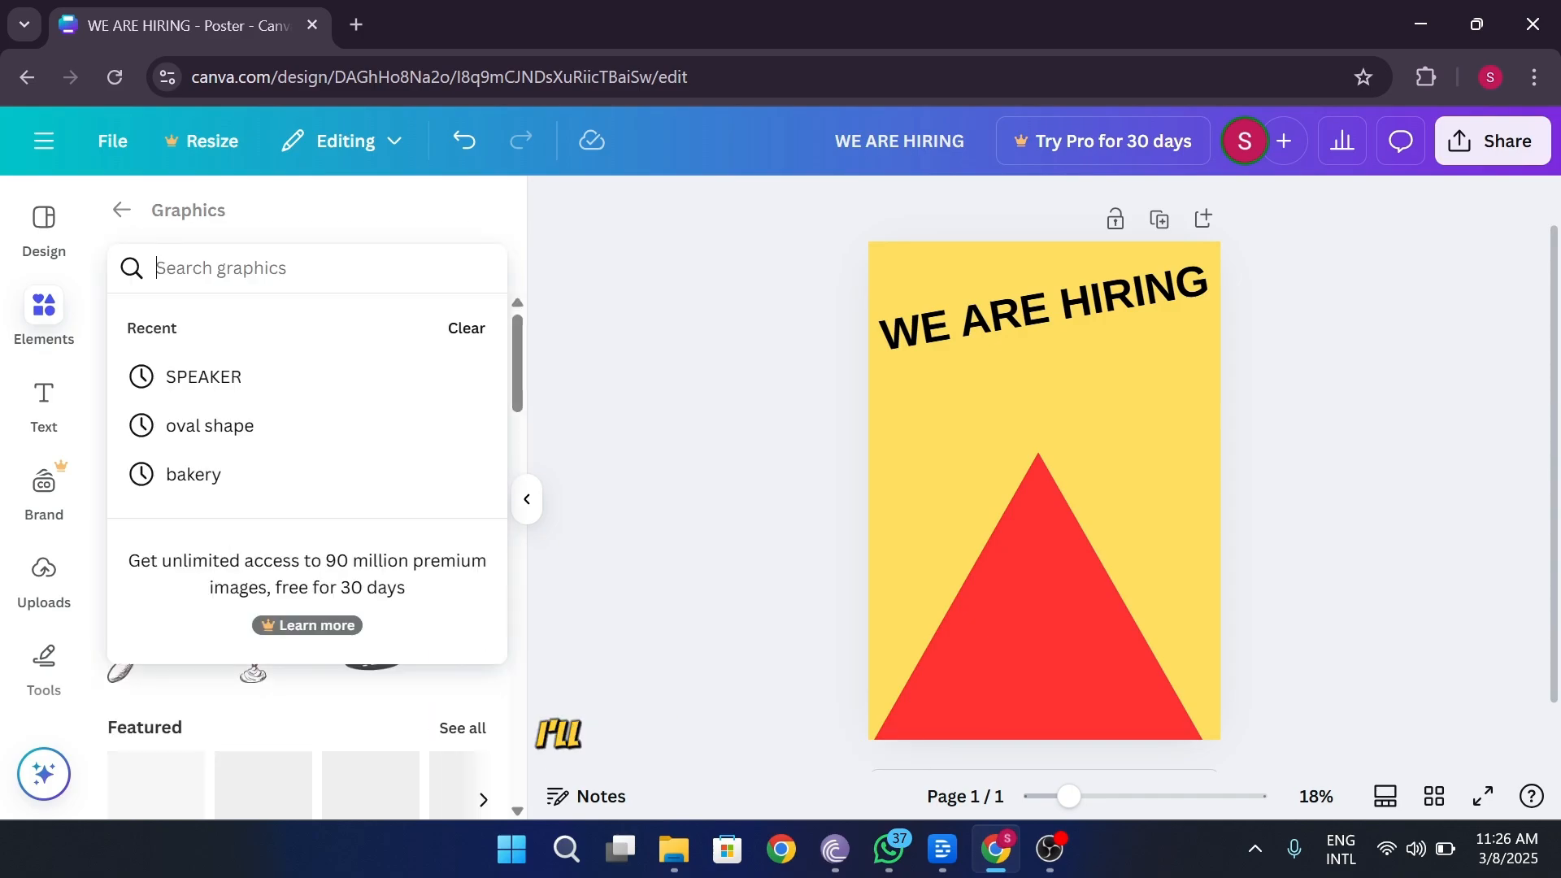
{"action": "type", "text": "speaker"}
{"action": "key", "text": "Return"}
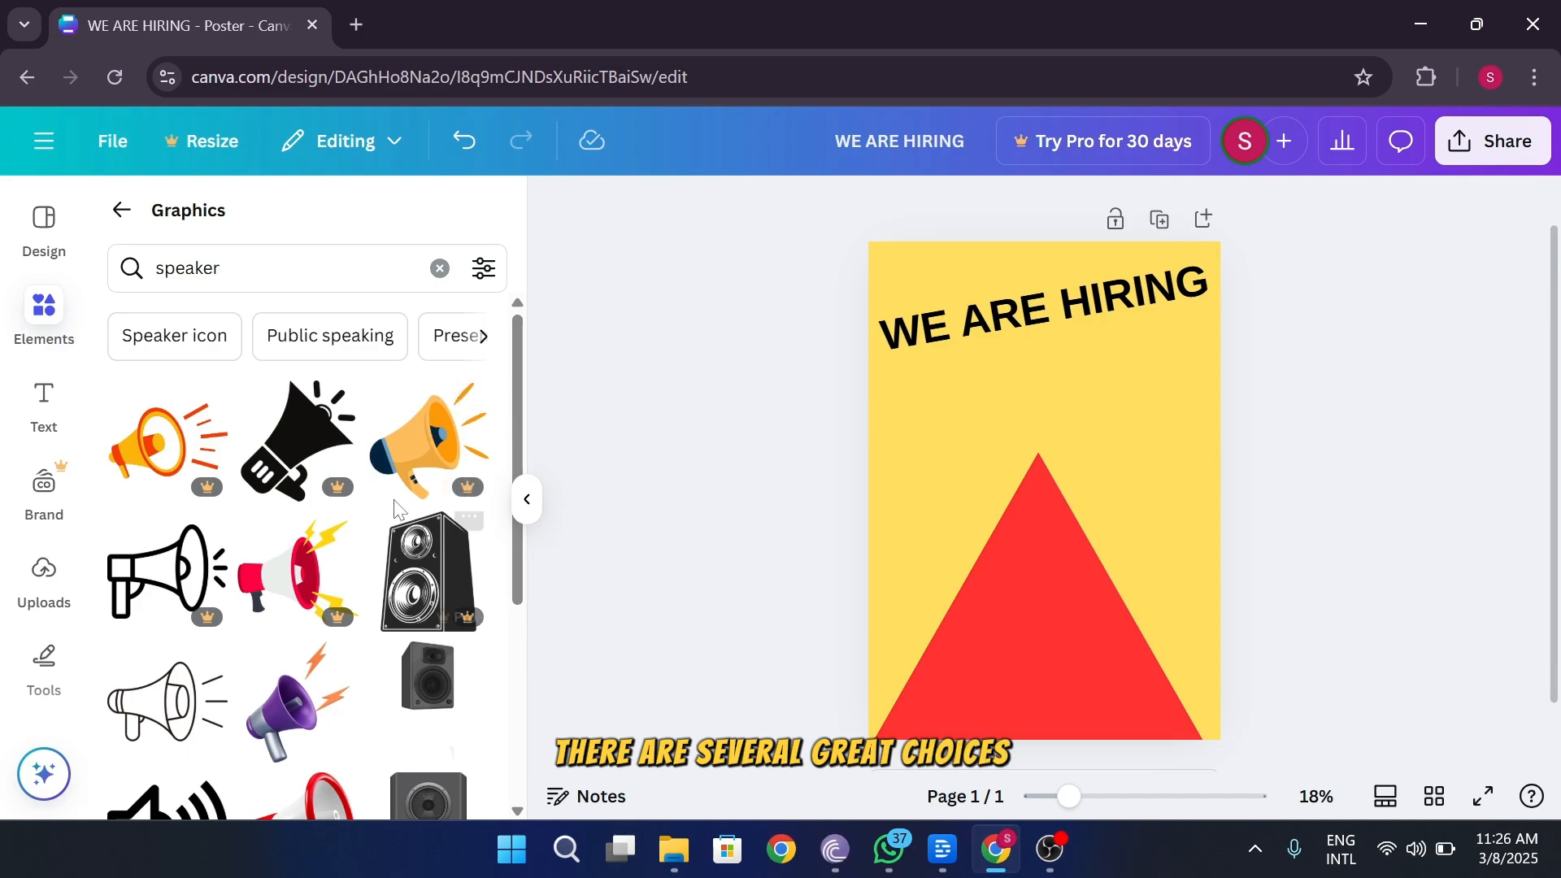
Add the black outline megaphone graphic between the heading and the triangle, tilt it upward, and shift it toward the poster's left edge.
{"action": "scroll", "coordinate": [340, 638], "scroll_direction": "down", "scroll_amount": 2}
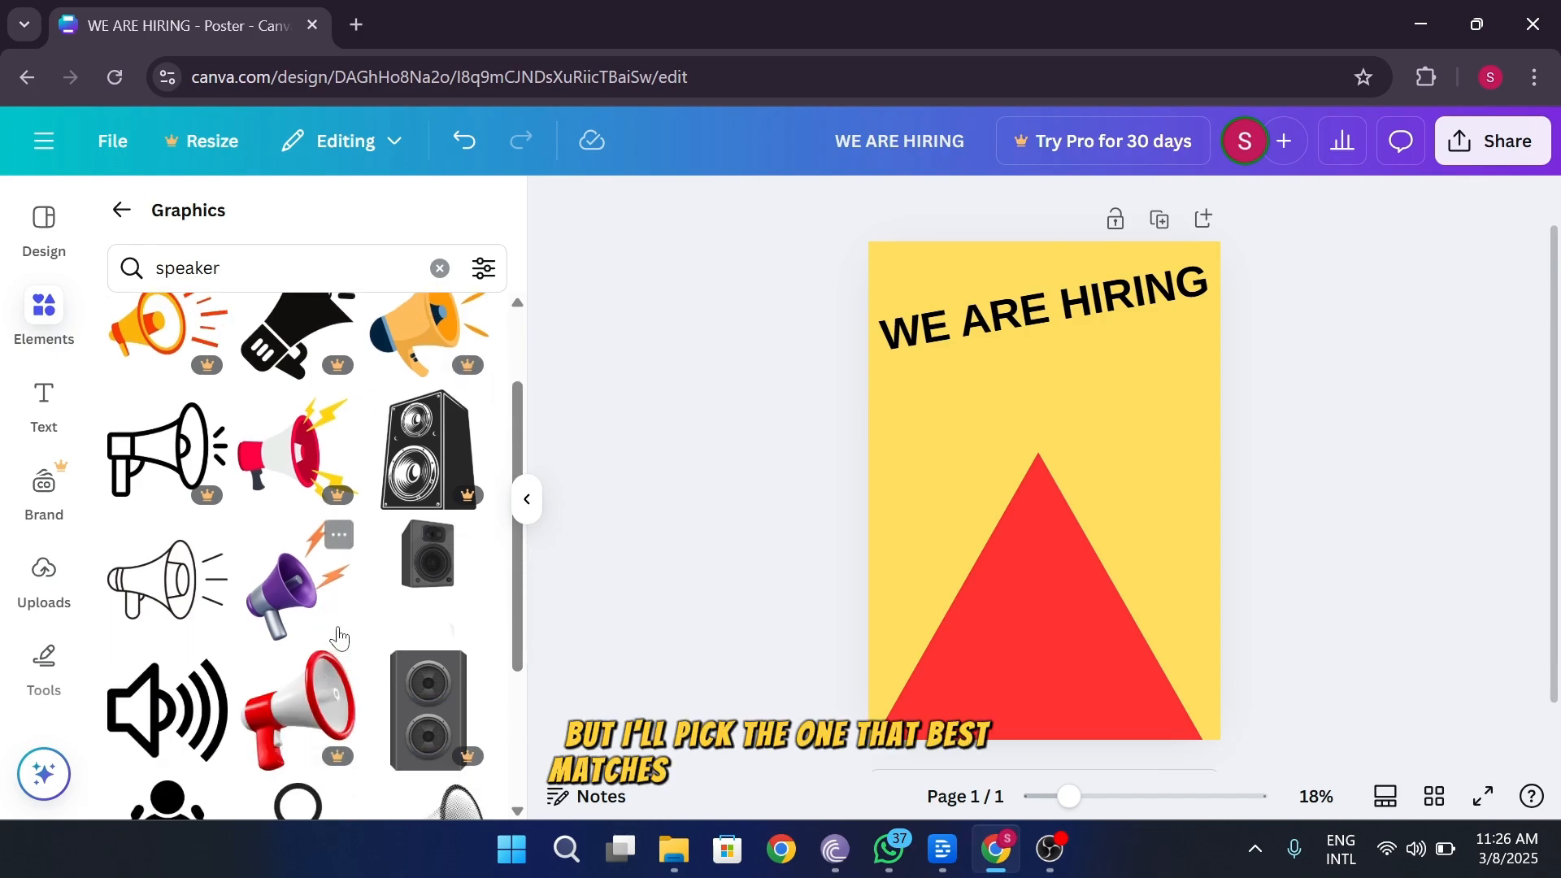
{"action": "scroll", "coordinate": [268, 605], "scroll_direction": "down", "scroll_amount": 2}
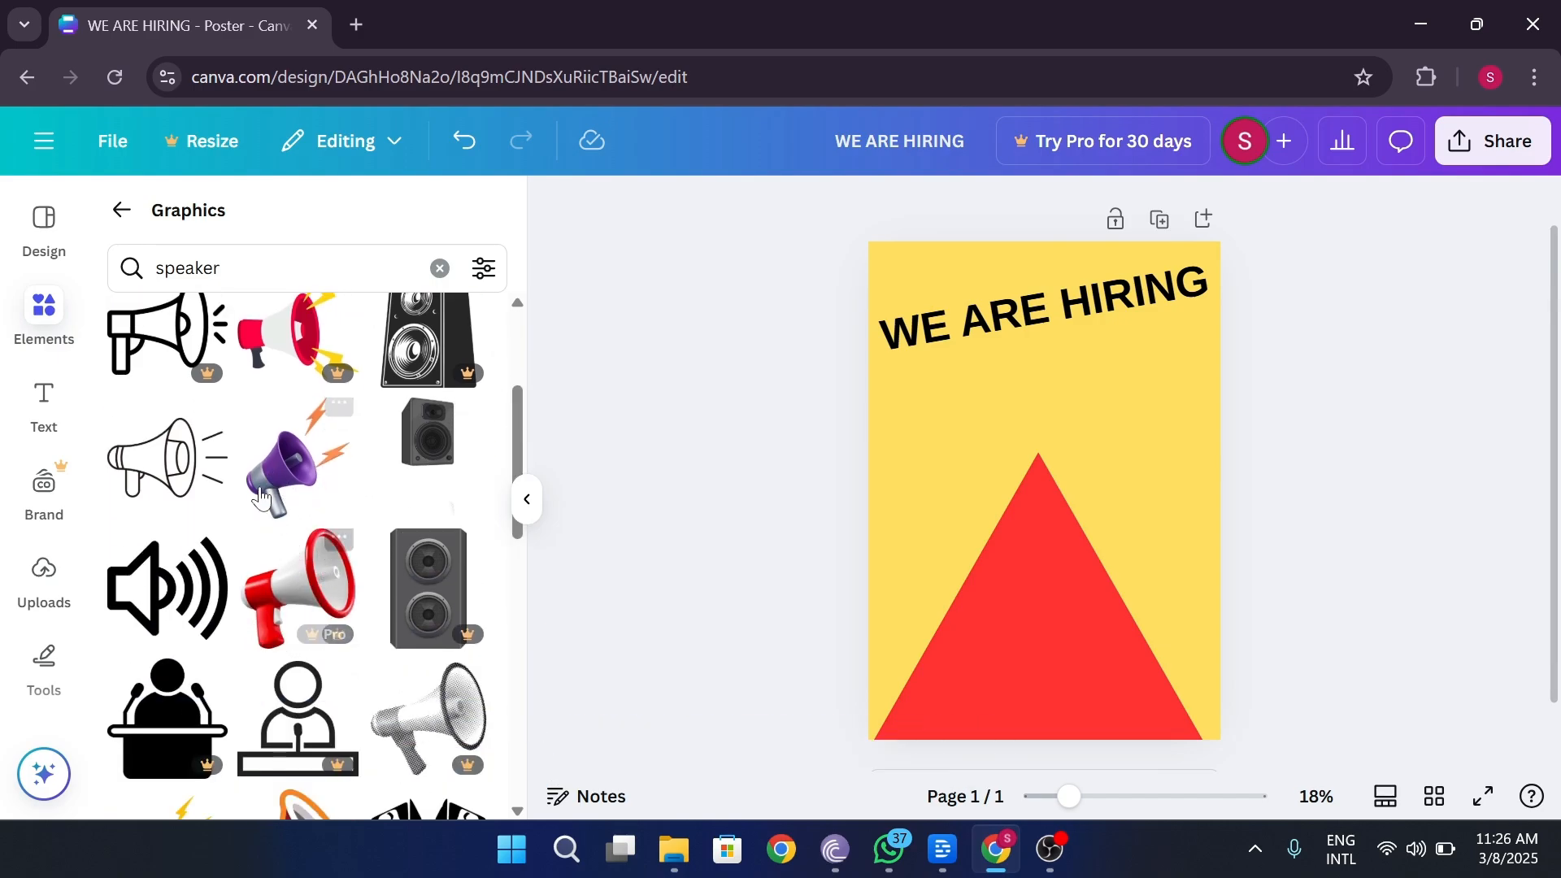
{"action": "left_click_drag", "start_coordinate": [127, 484], "coordinate": [951, 453]}
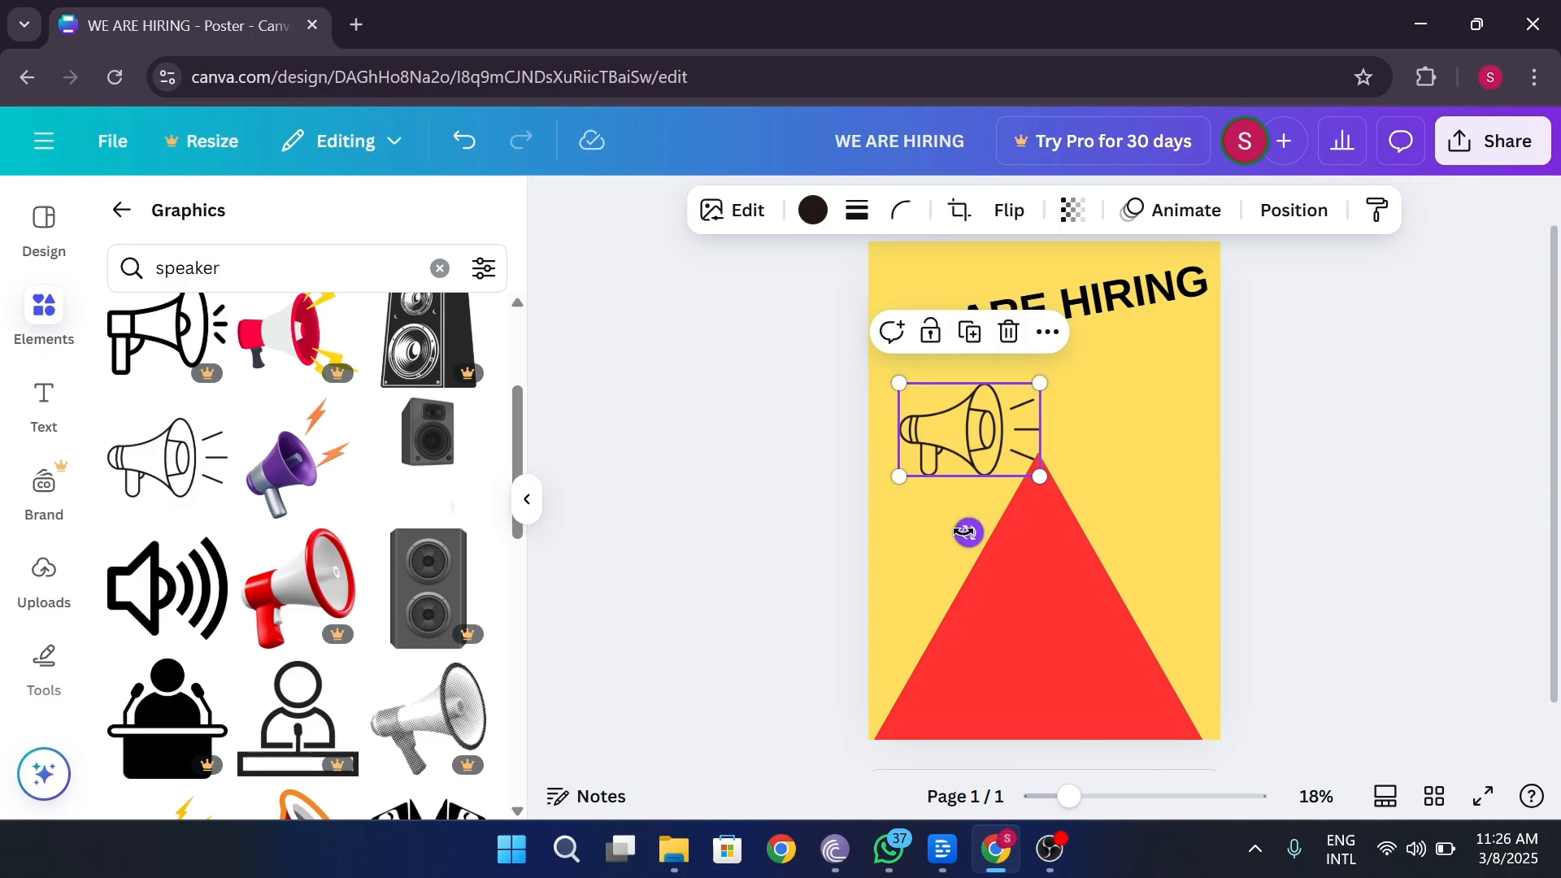
{"action": "left_click_drag", "start_coordinate": [969, 532], "coordinate": [1008, 513]}
{"action": "left_click_drag", "start_coordinate": [957, 457], "coordinate": [941, 446]}
{"action": "left_click", "coordinate": [1364, 388]}
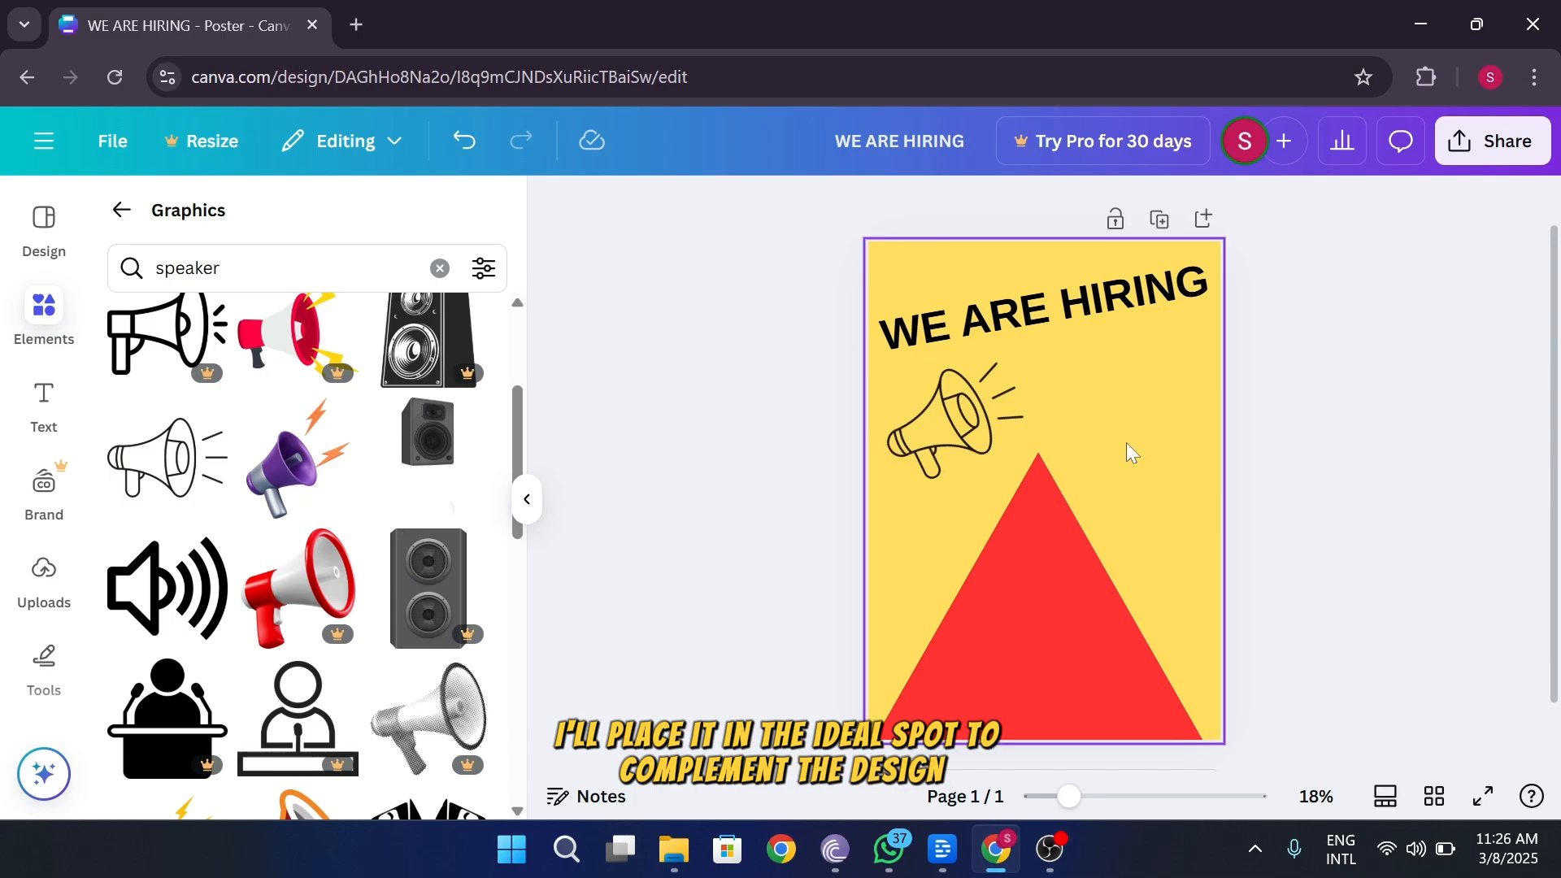
Add a subheading reading "Intern Job in a Multi National Company".
{"action": "left_click", "coordinate": [44, 431]}
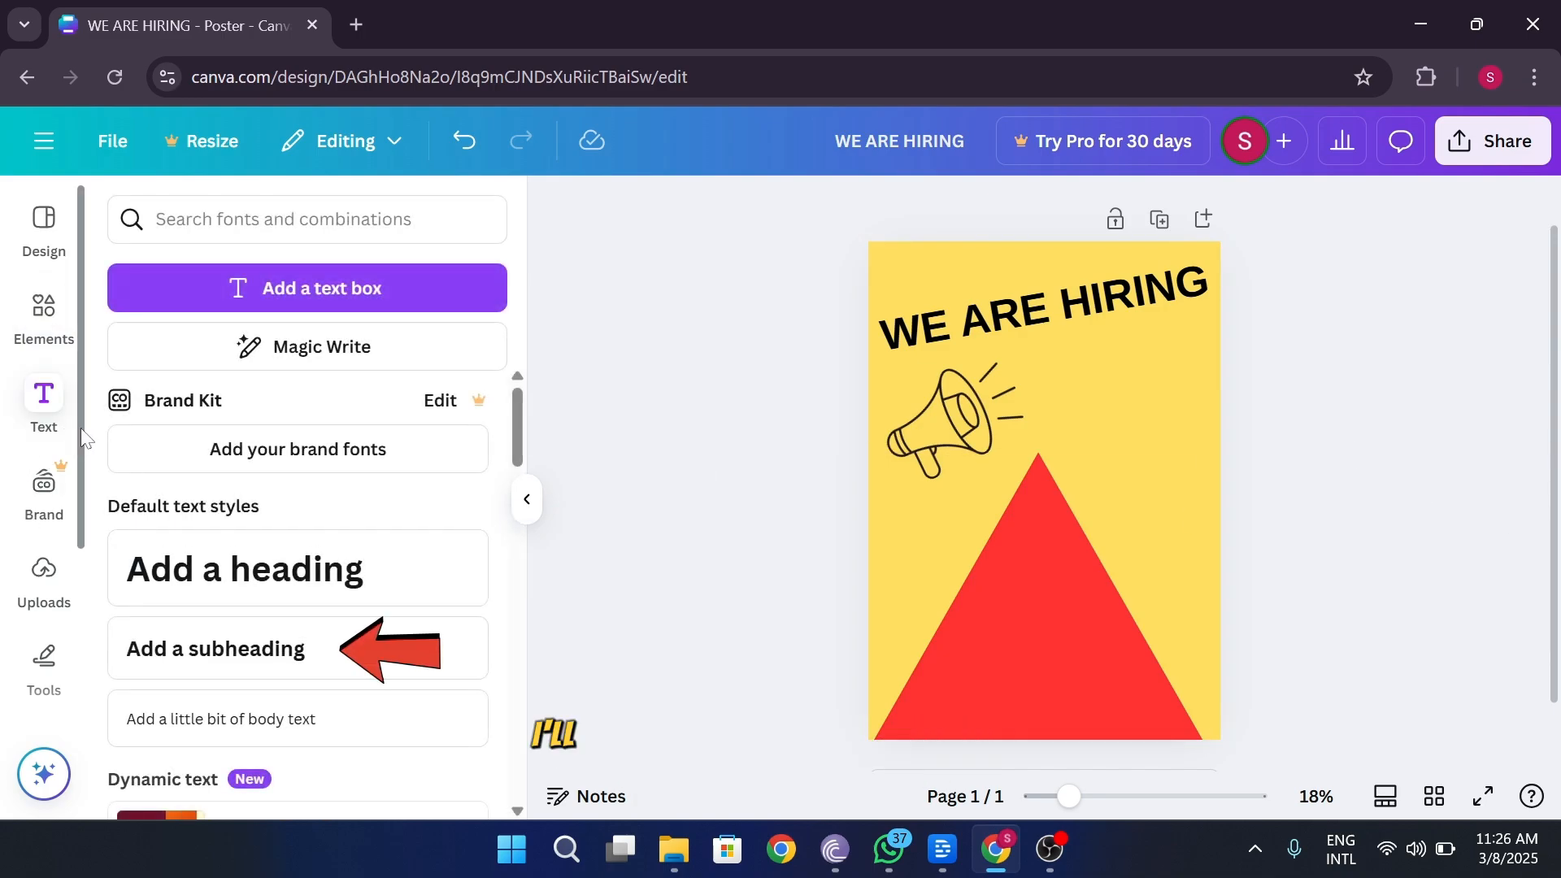
{"action": "left_click", "coordinate": [338, 655]}
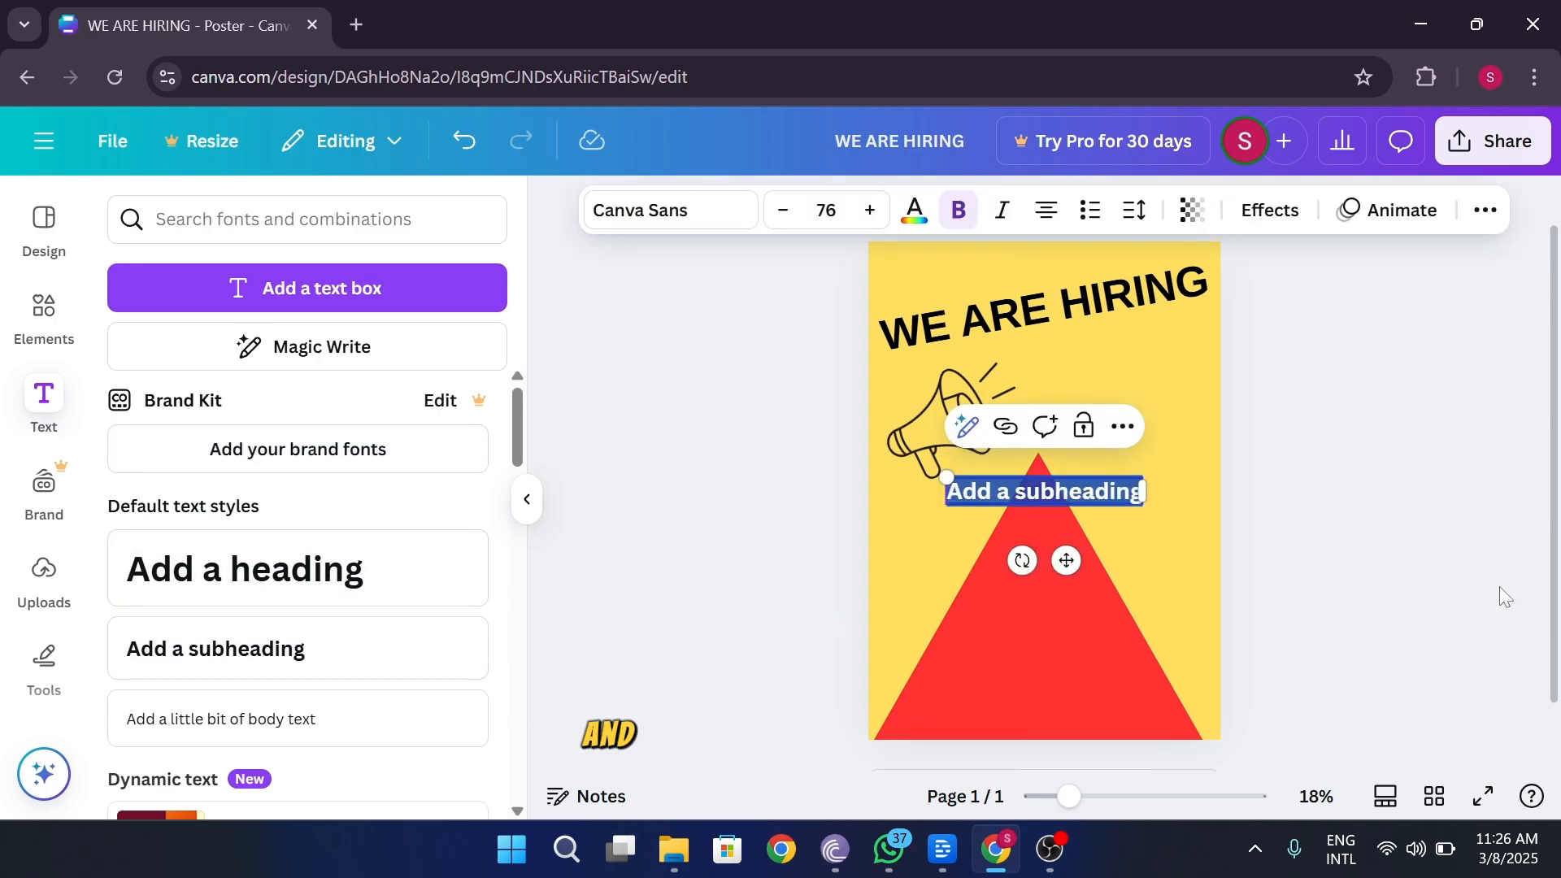
{"action": "type", "text": "Intern"}
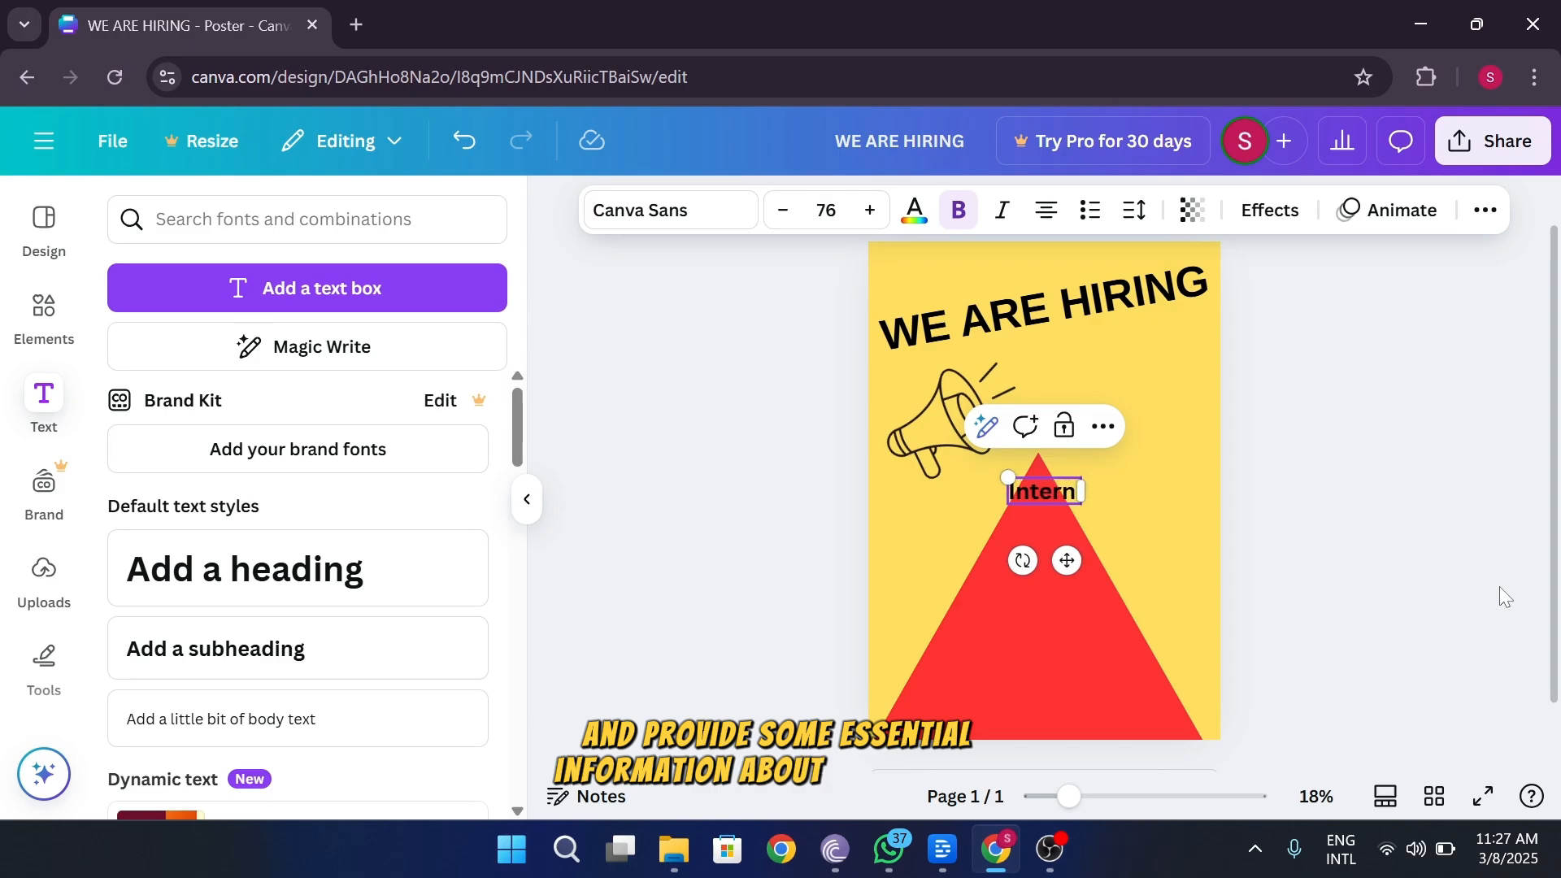
{"action": "type", "text": " Job i"}
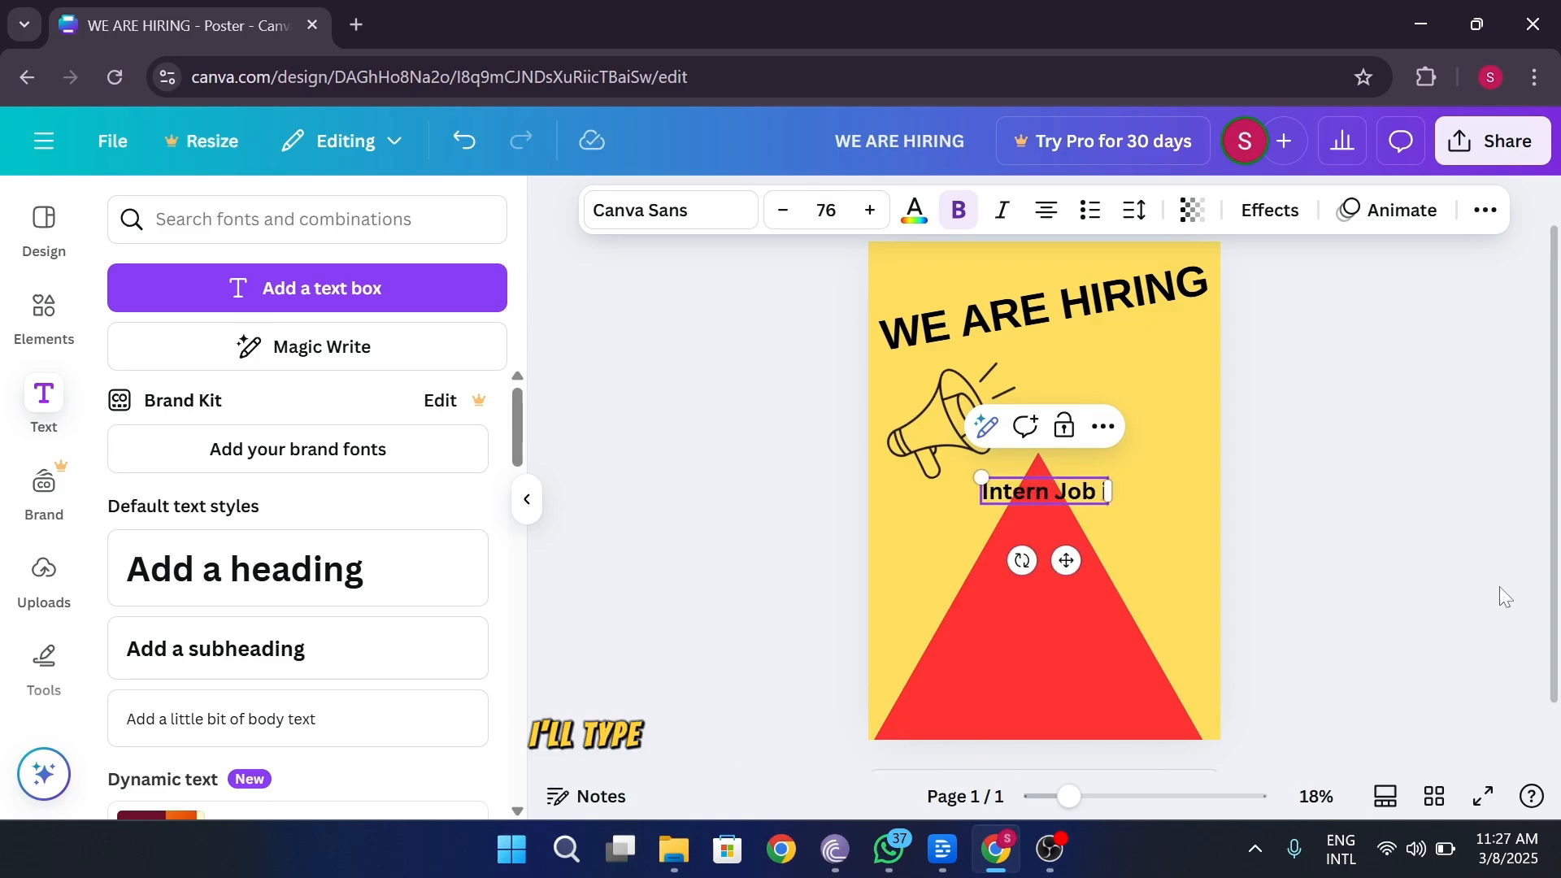
{"action": "type", "text": "n a Multi National"}
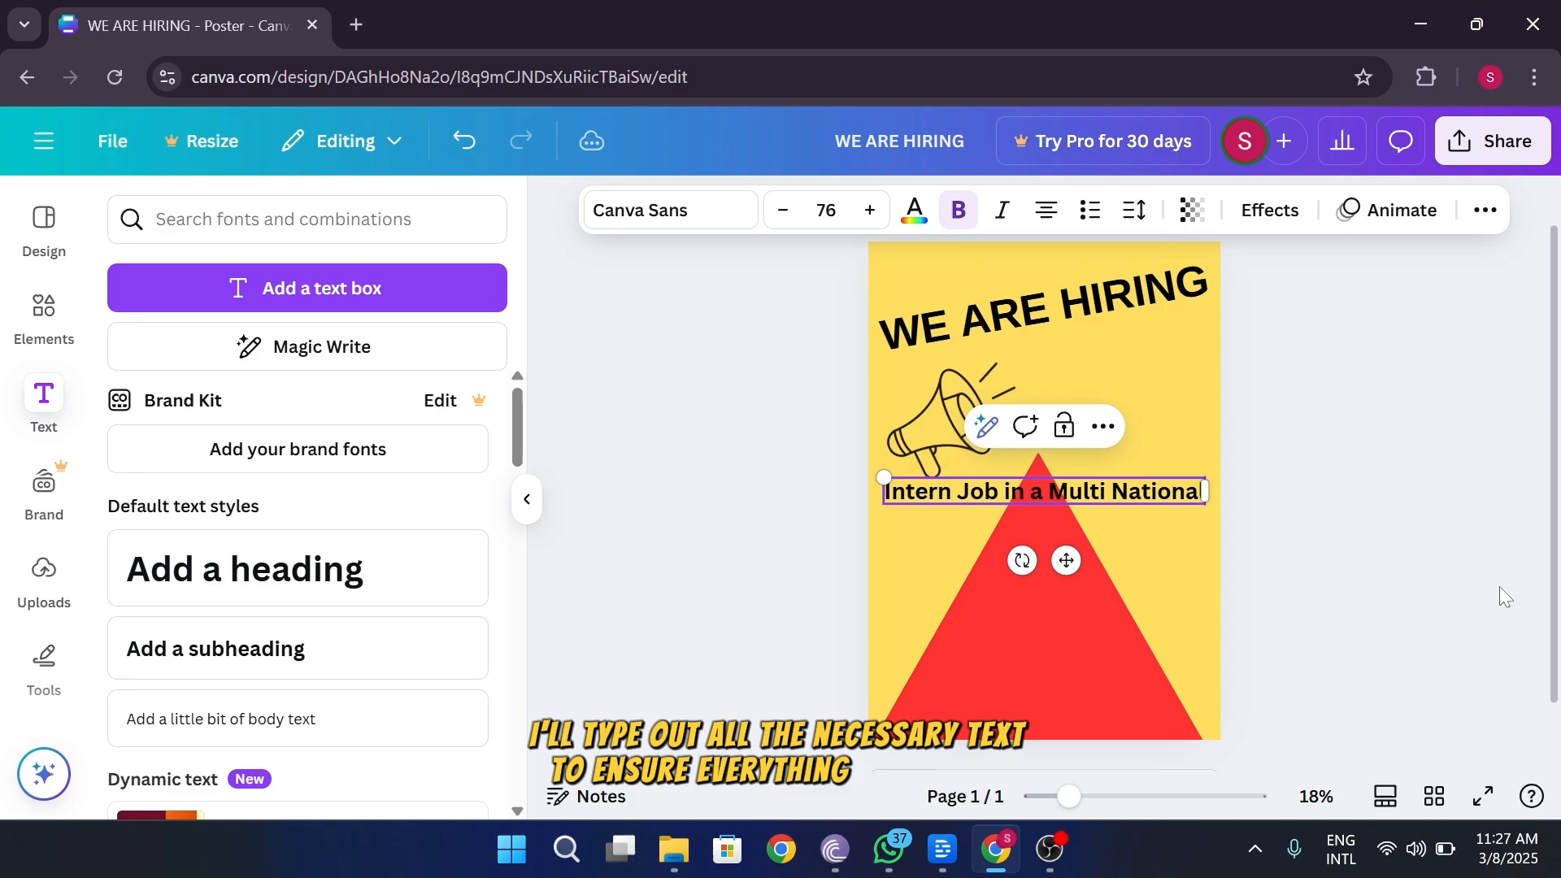
{"action": "key", "text": "Return"}
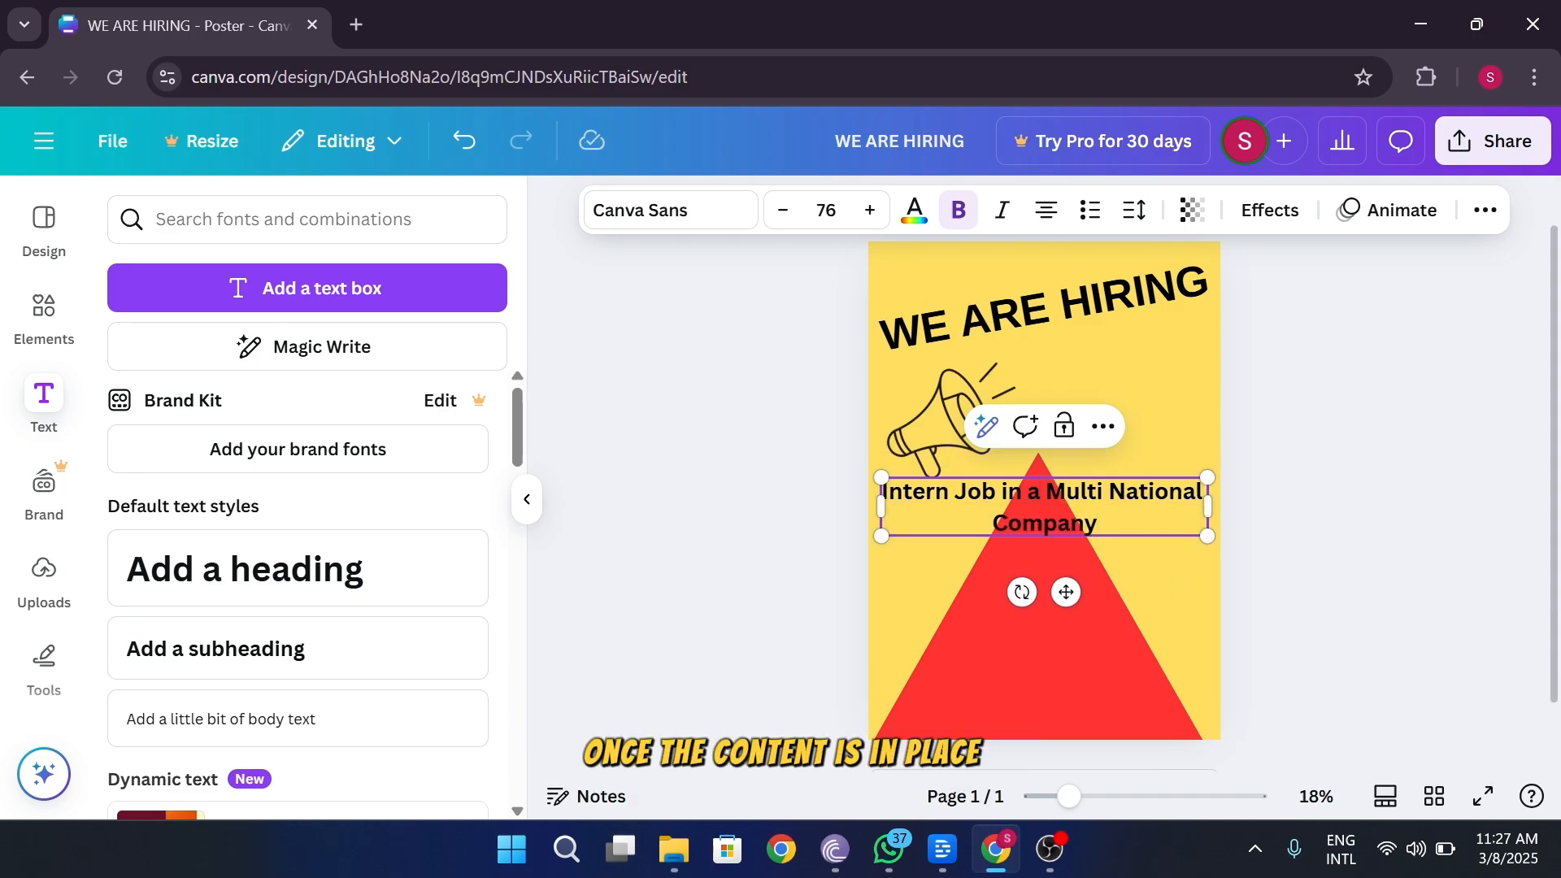
Narrow the subheading's text box so it wraps onto three lines and place it beside the megaphone.
{"action": "left_click_drag", "start_coordinate": [1066, 592], "coordinate": [1071, 666]}
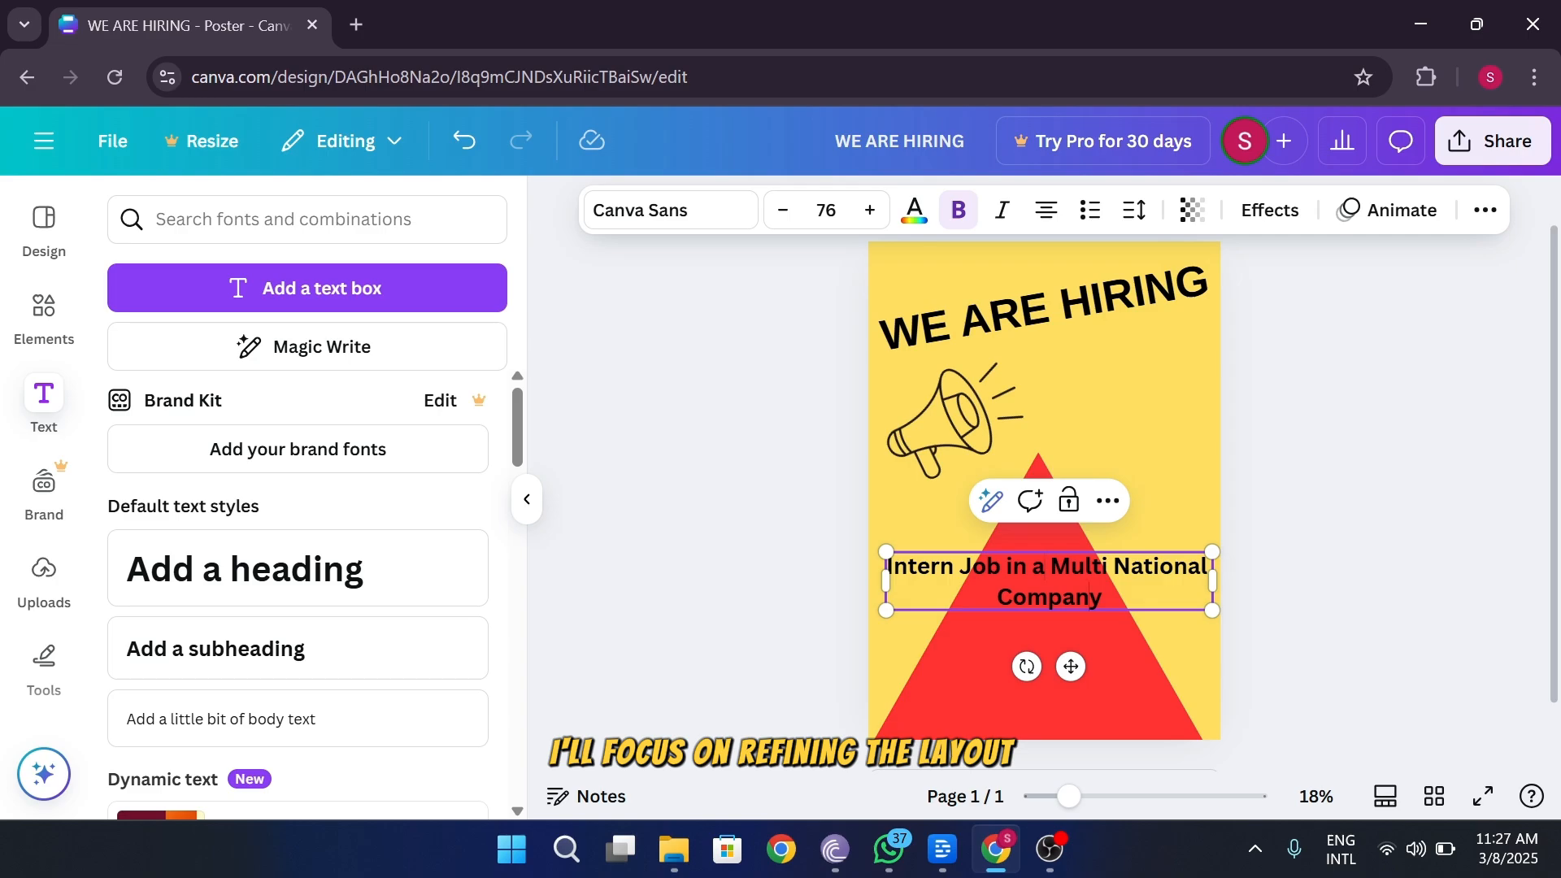
{"action": "left_click_drag", "start_coordinate": [1089, 596], "coordinate": [1092, 567]}
{"action": "left_click_drag", "start_coordinate": [1222, 586], "coordinate": [1077, 573]}
{"action": "left_click", "coordinate": [1070, 616]}
{"action": "left_click_drag", "start_coordinate": [989, 602], "coordinate": [1128, 406]}
Increase the font size of the whole "Intern Job in a Multi National Company" subheading to 78.
{"action": "triple_click", "coordinate": [1131, 427]}
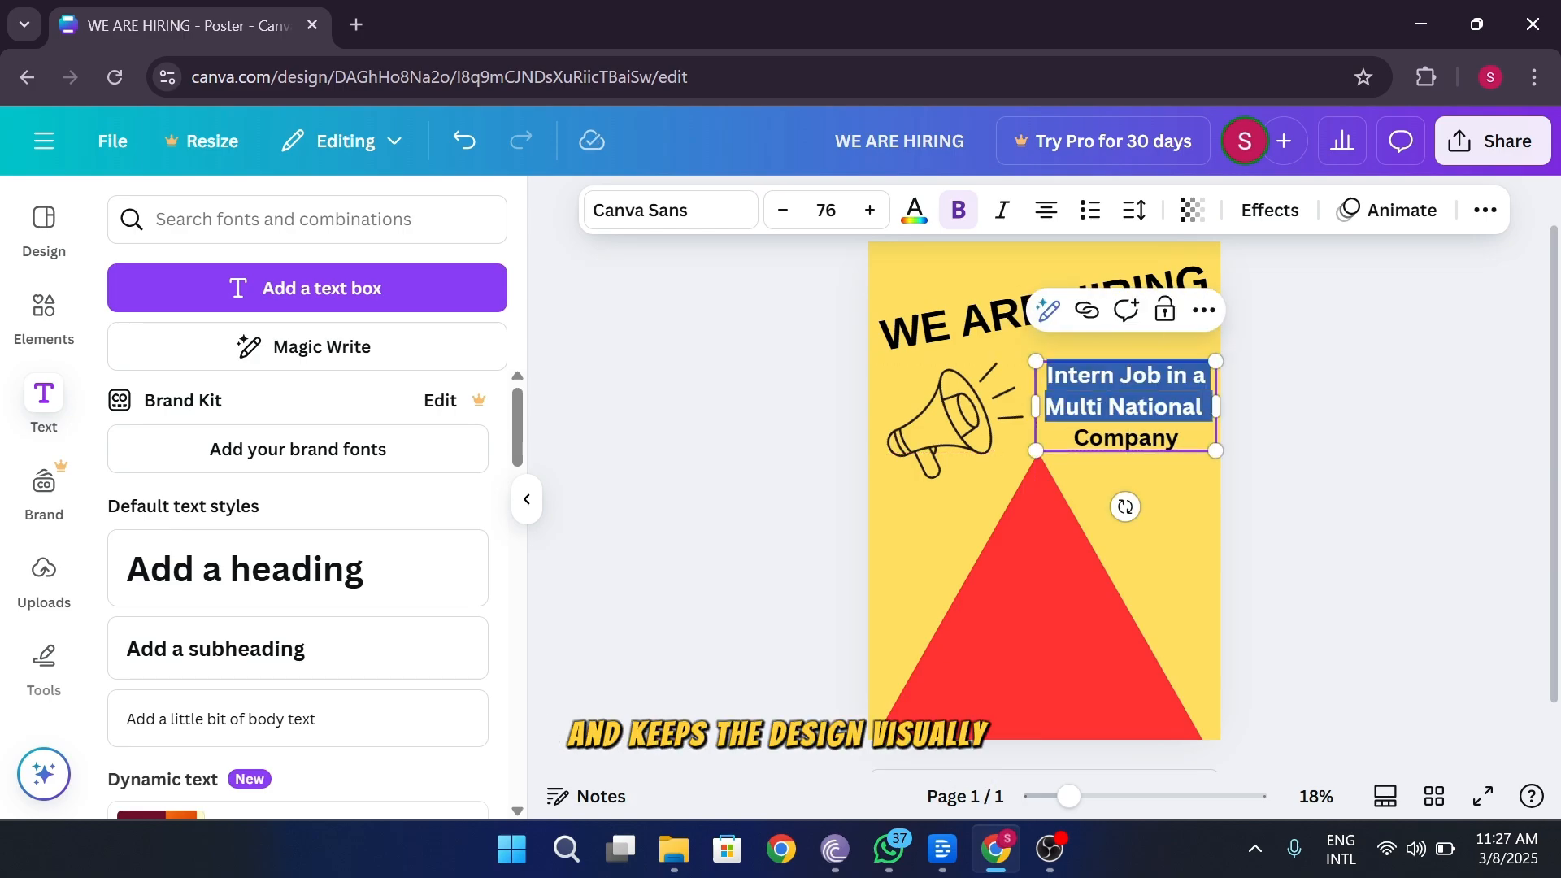
{"action": "left_click", "coordinate": [1124, 438]}
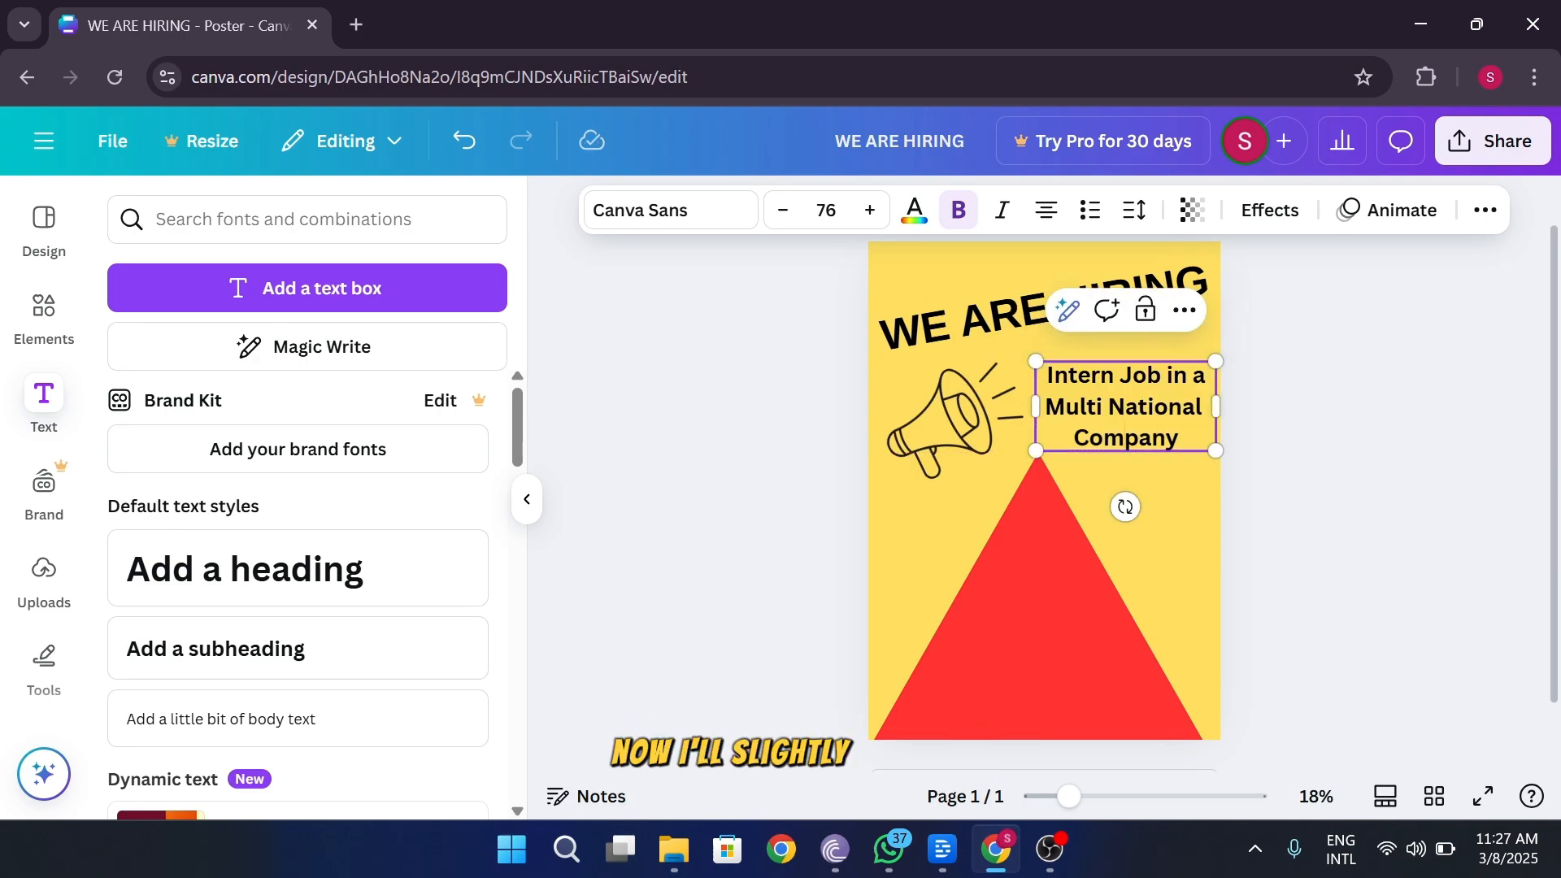
{"action": "key", "text": "ctrl+a"}
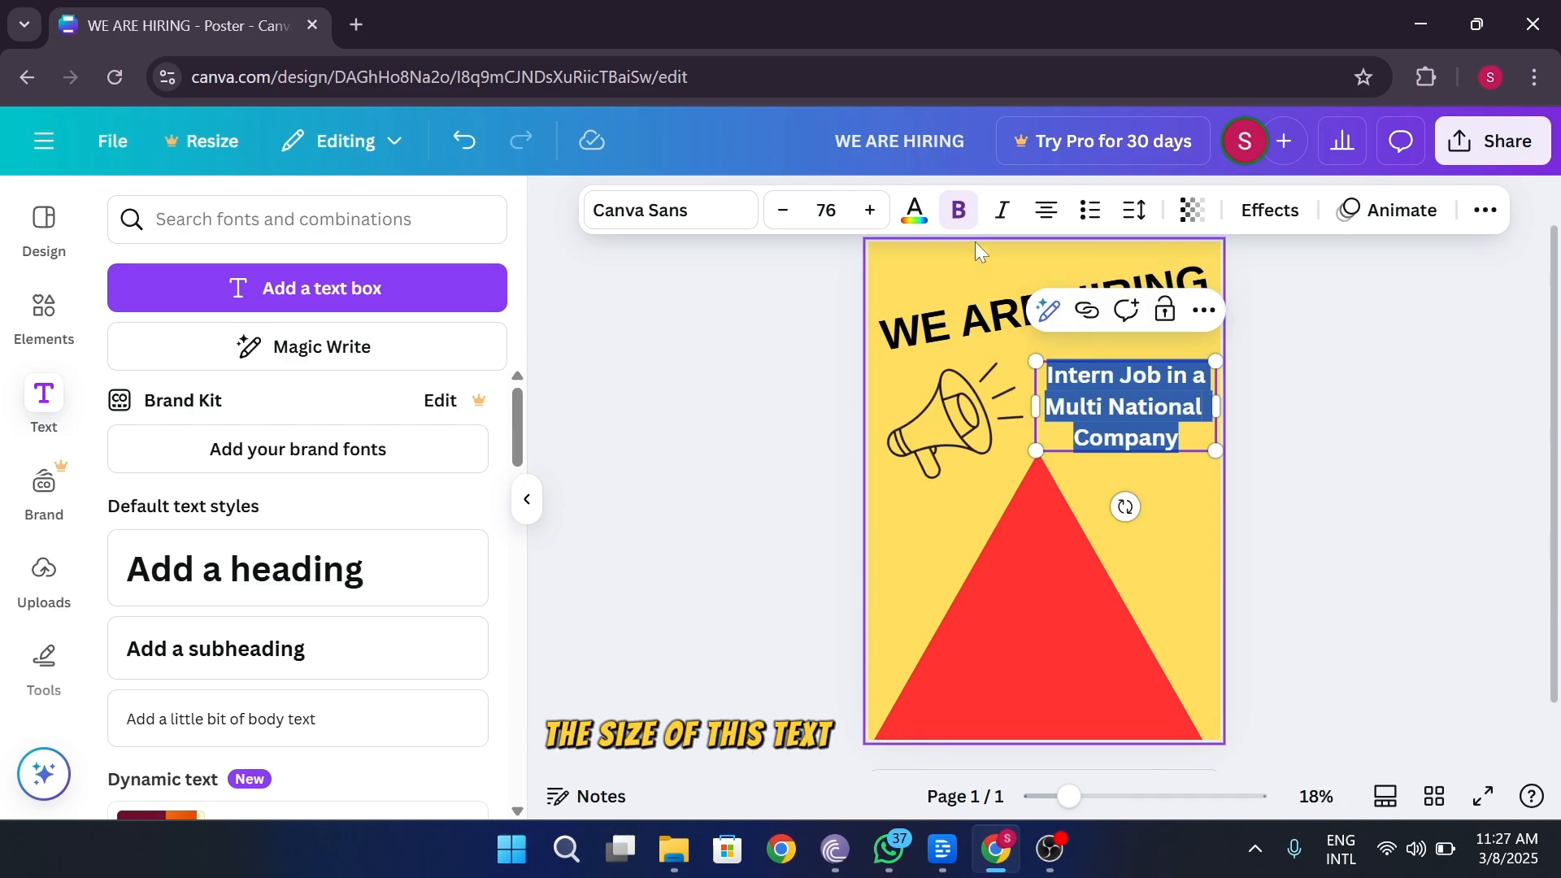
{"action": "left_click", "coordinate": [873, 234]}
{"action": "left_click", "coordinate": [872, 233]}
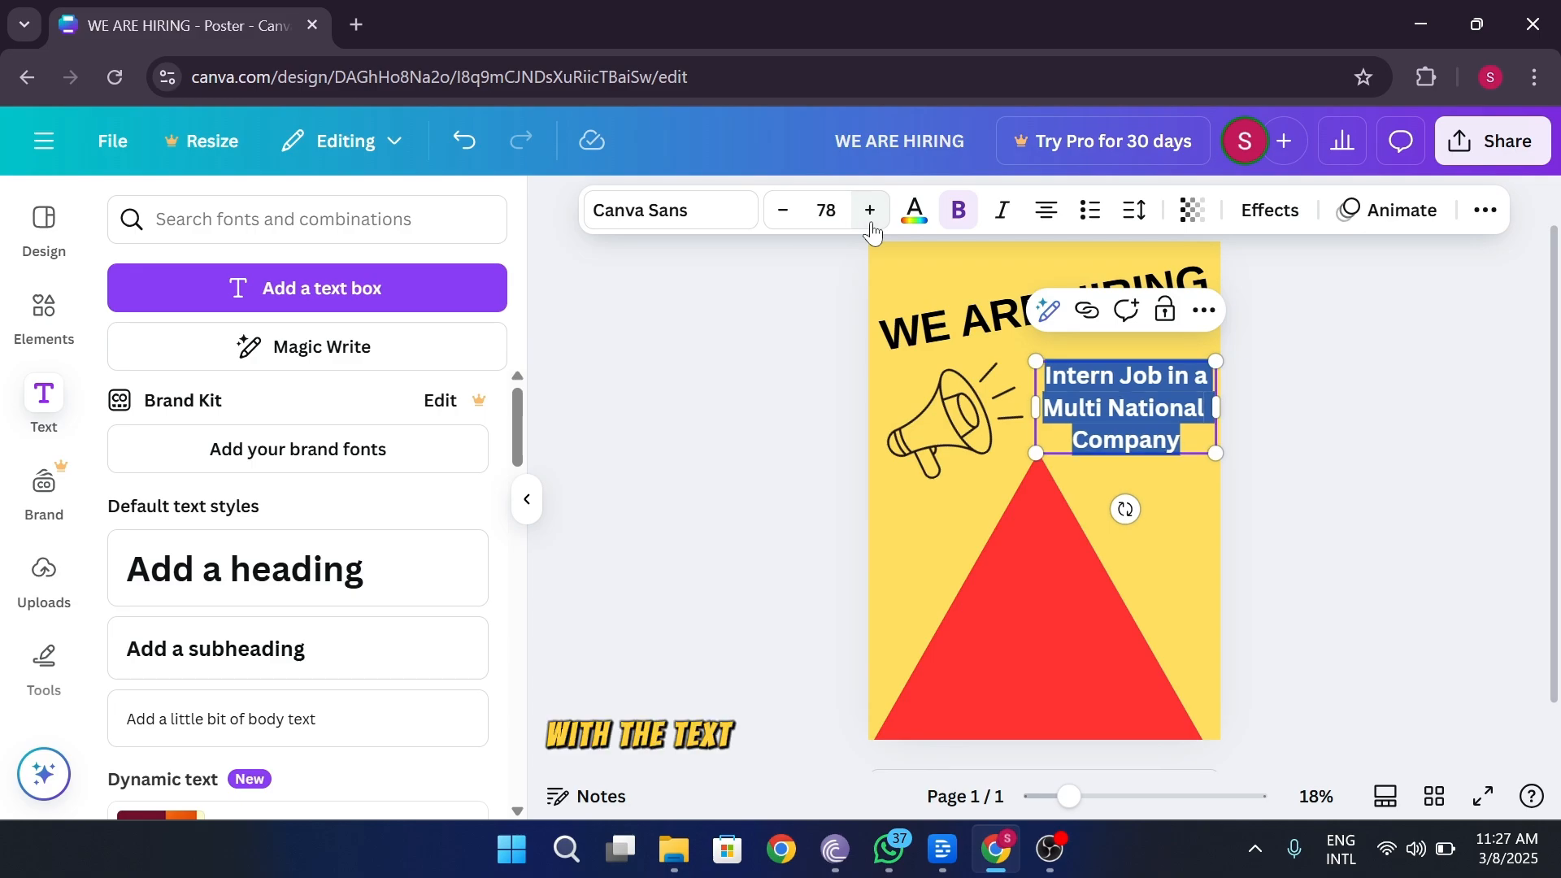
{"action": "left_click", "coordinate": [1470, 419]}
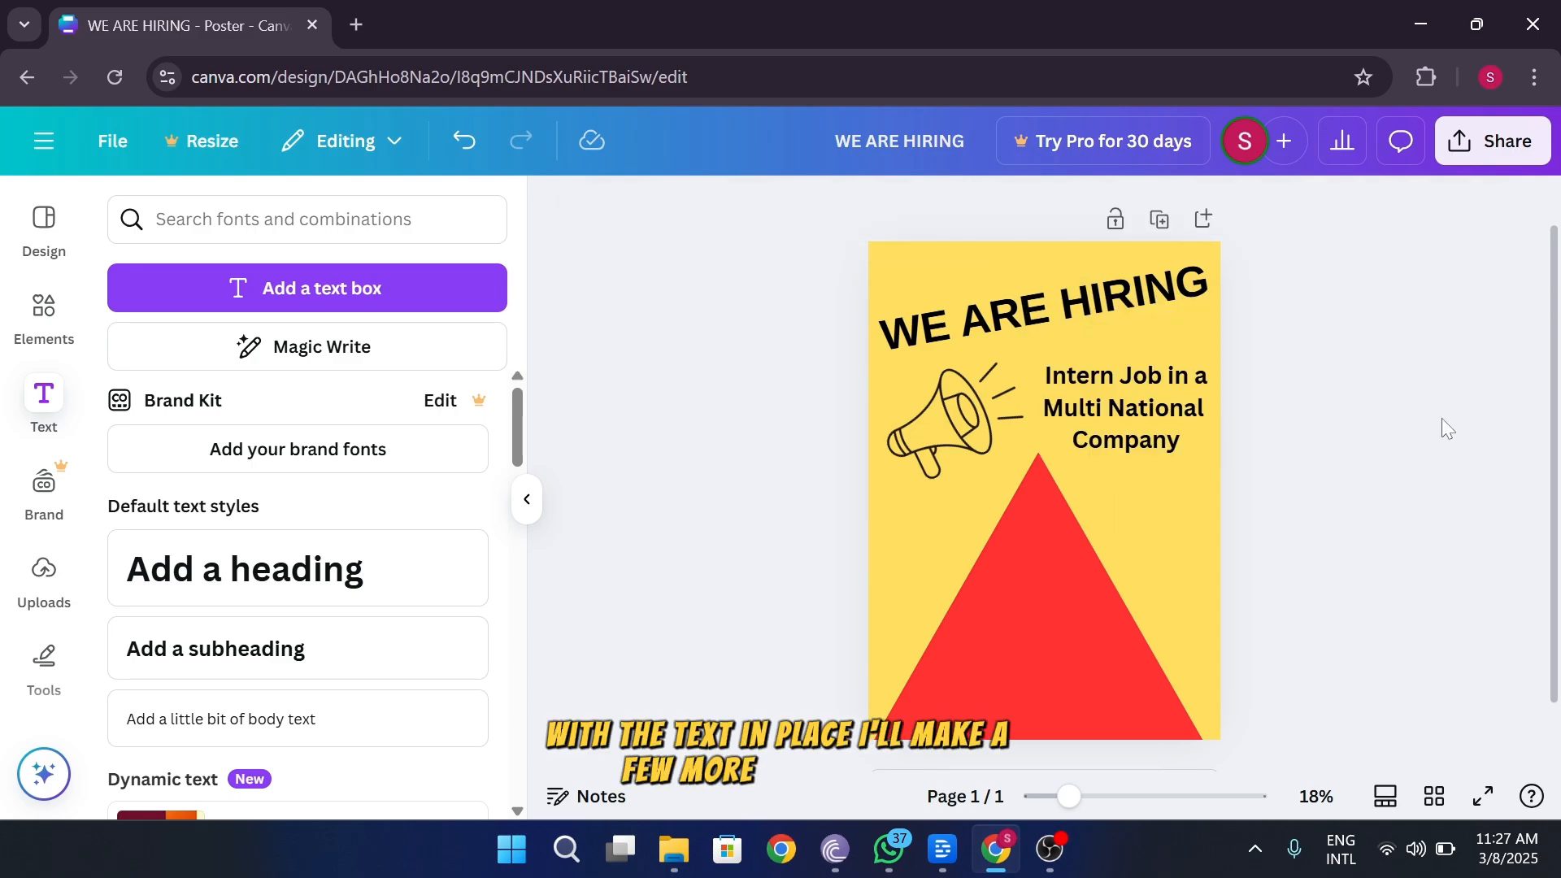
Change the font of the subheading's first two lines, "Intern Job in a Multi National", to Shrikhand.
{"action": "left_click", "coordinate": [1125, 407]}
{"action": "left_click", "coordinate": [669, 210]}
{"action": "left_click", "coordinate": [203, 649]}
{"action": "left_click", "coordinate": [1247, 432]}
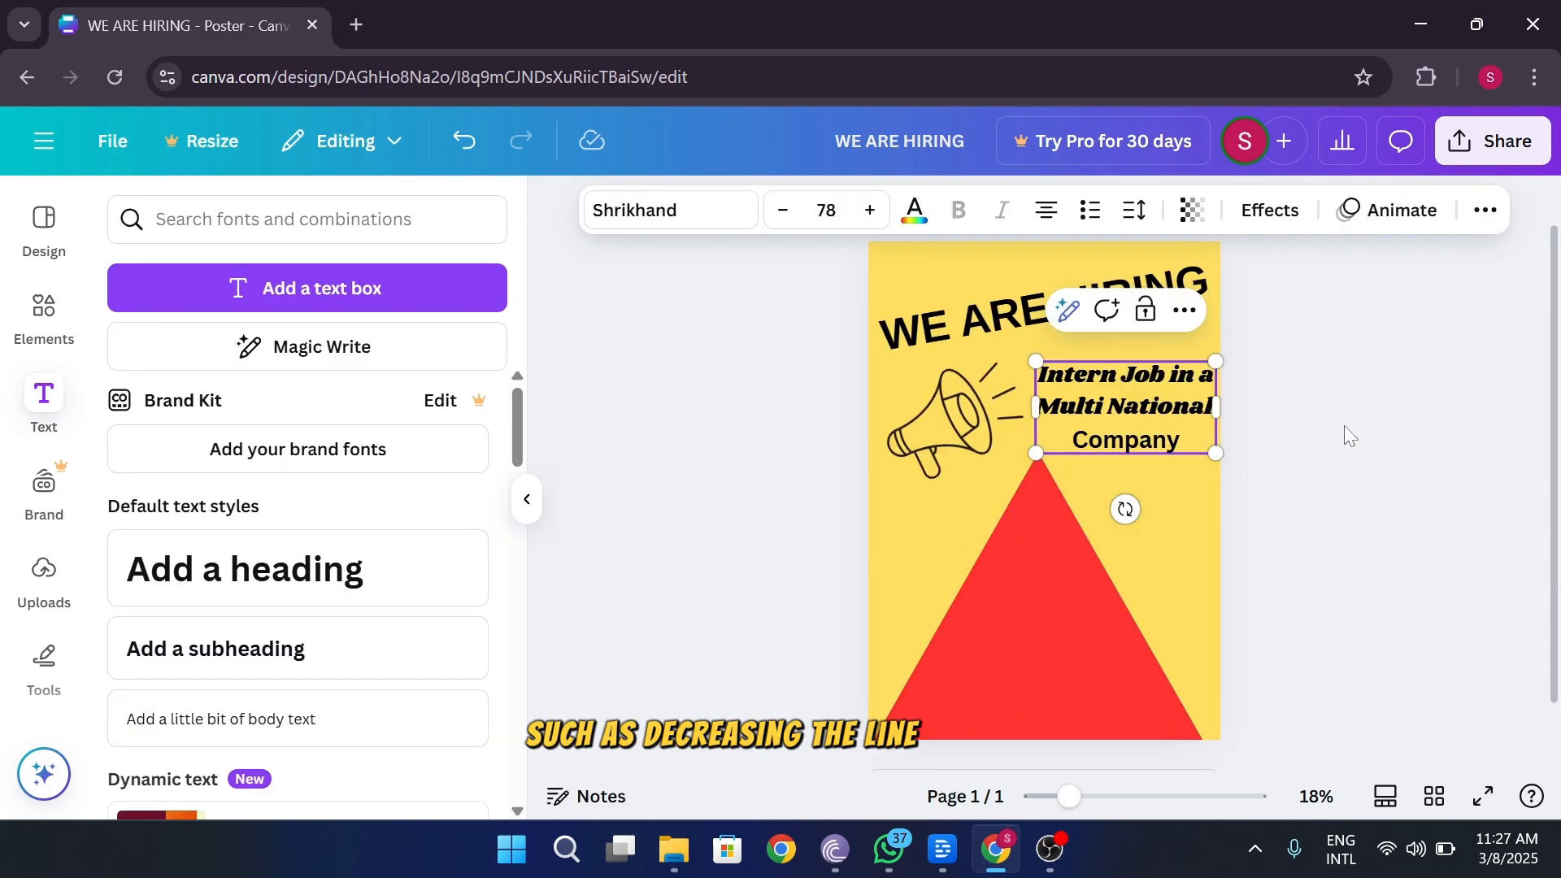
Change the font of the entire subheading to Horizon, first the word "Company" and then the preceding lines.
{"action": "double_click", "coordinate": [1158, 435]}
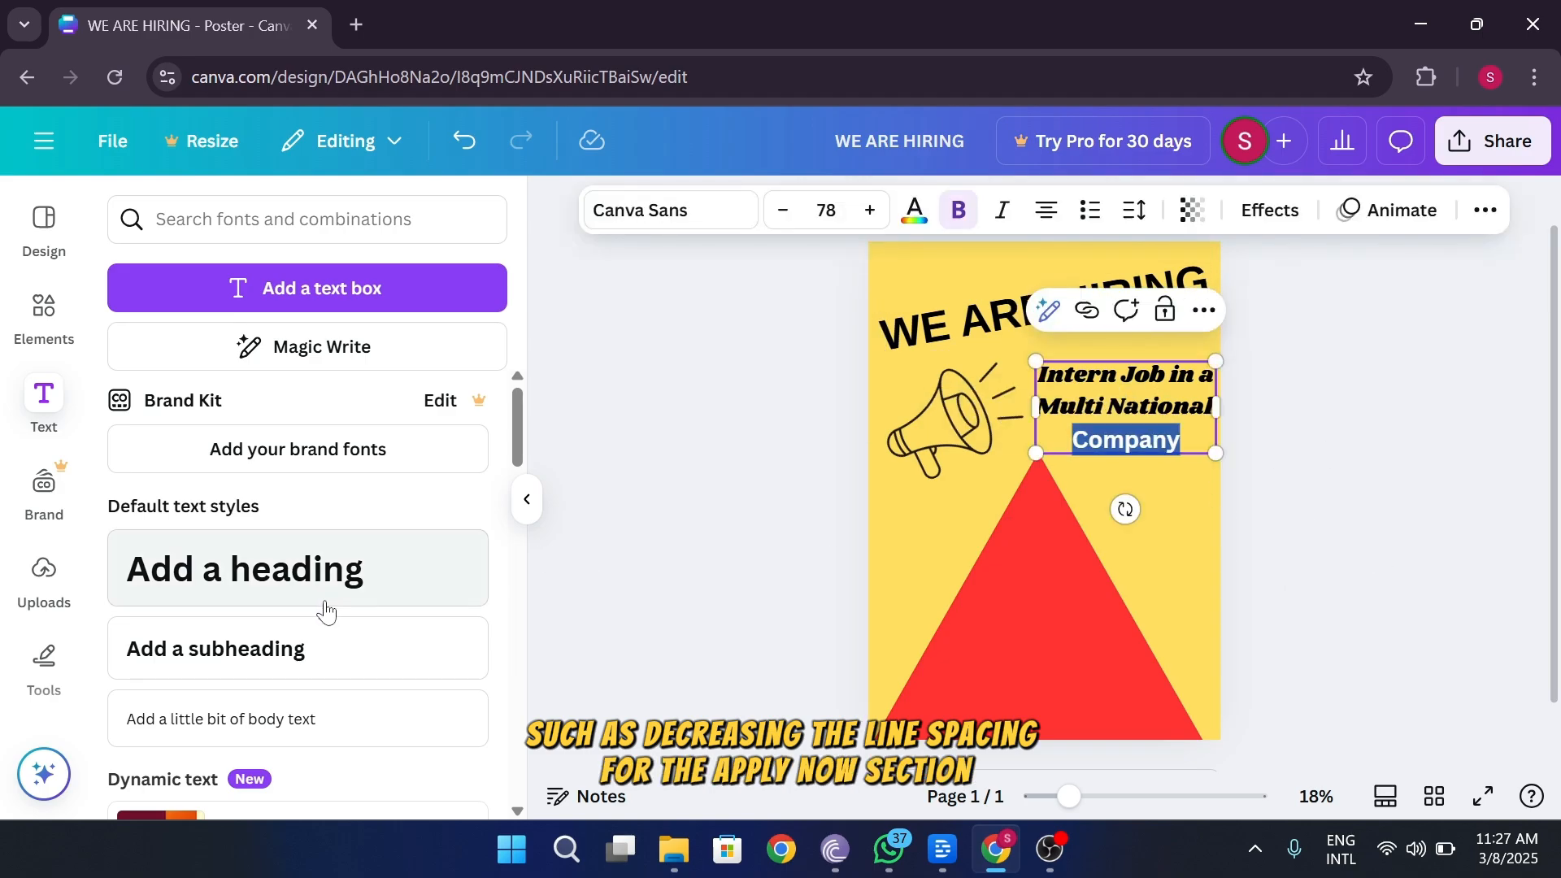
{"action": "left_click", "coordinate": [670, 210]}
{"action": "left_click", "coordinate": [213, 532]}
{"action": "left_click", "coordinate": [1104, 407]}
{"action": "triple_click", "coordinate": [1104, 407]}
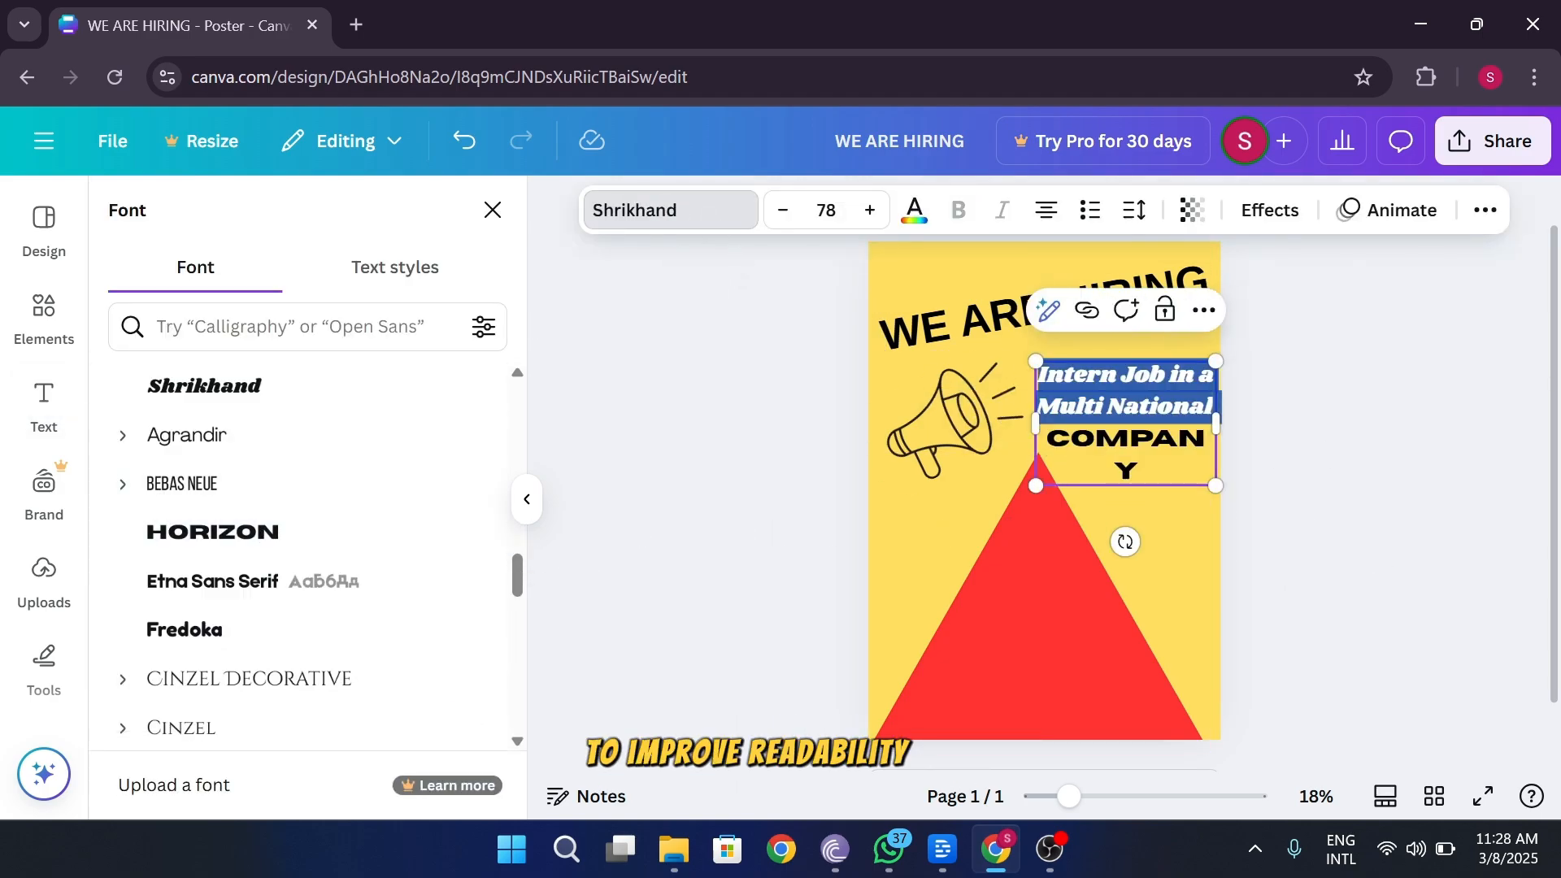
{"action": "left_click", "coordinate": [213, 532]}
{"action": "left_click", "coordinate": [729, 572]}
Reduce the whole subheading's font size to 68 and centre it horizontally in the lower part of the red triangle.
{"action": "triple_click", "coordinate": [1157, 481]}
{"action": "left_click_drag", "start_coordinate": [1142, 504], "coordinate": [1196, 569]}
{"action": "left_click", "coordinate": [776, 213]}
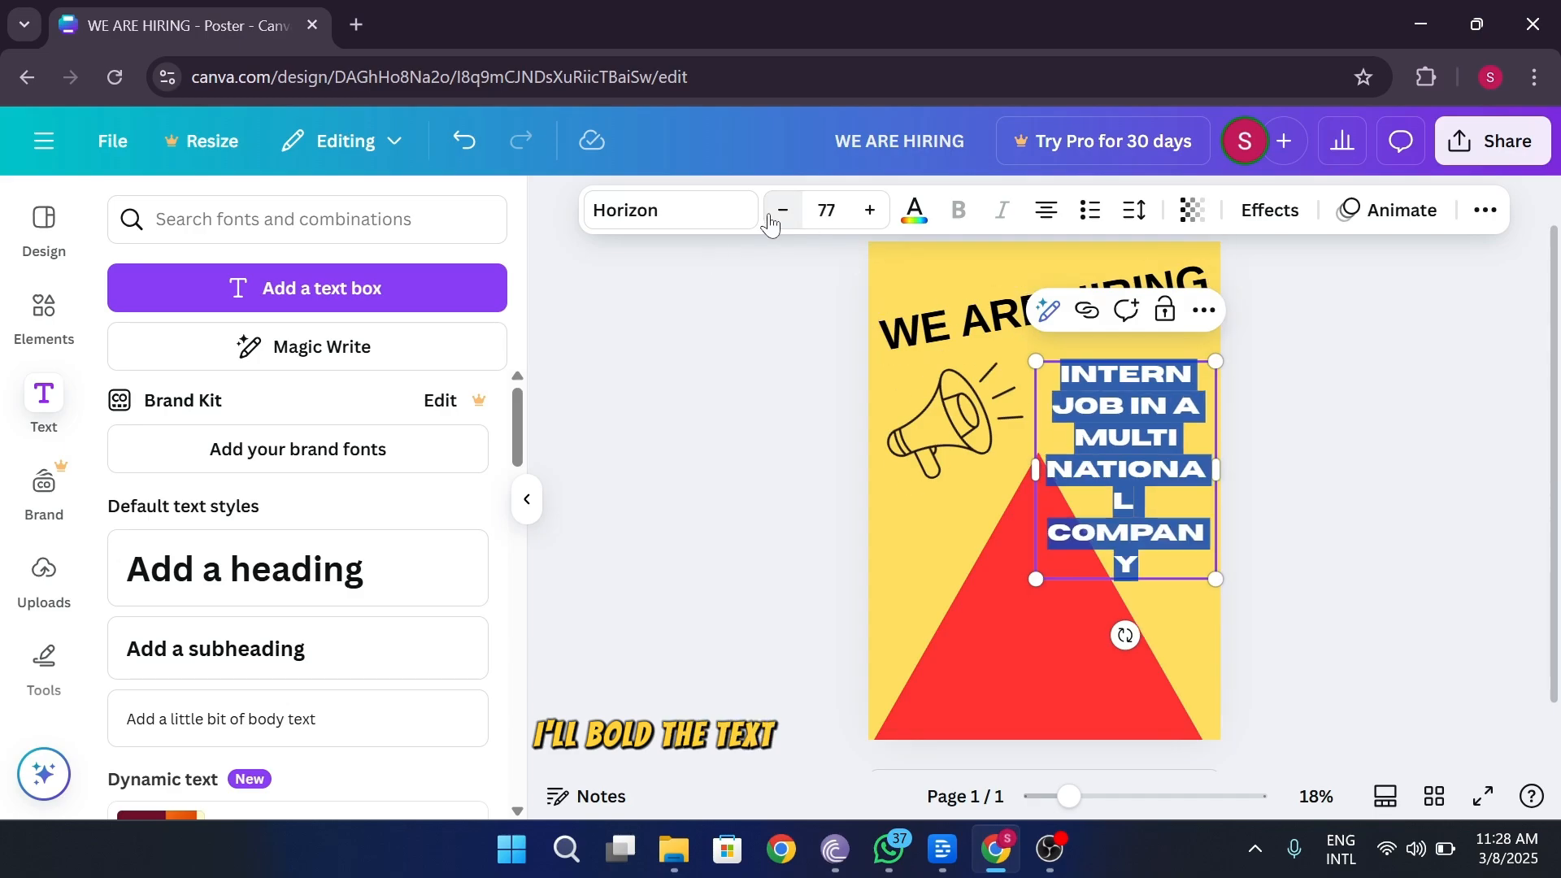
{"action": "left_click", "coordinate": [1293, 480]}
{"action": "left_click", "coordinate": [1173, 424]}
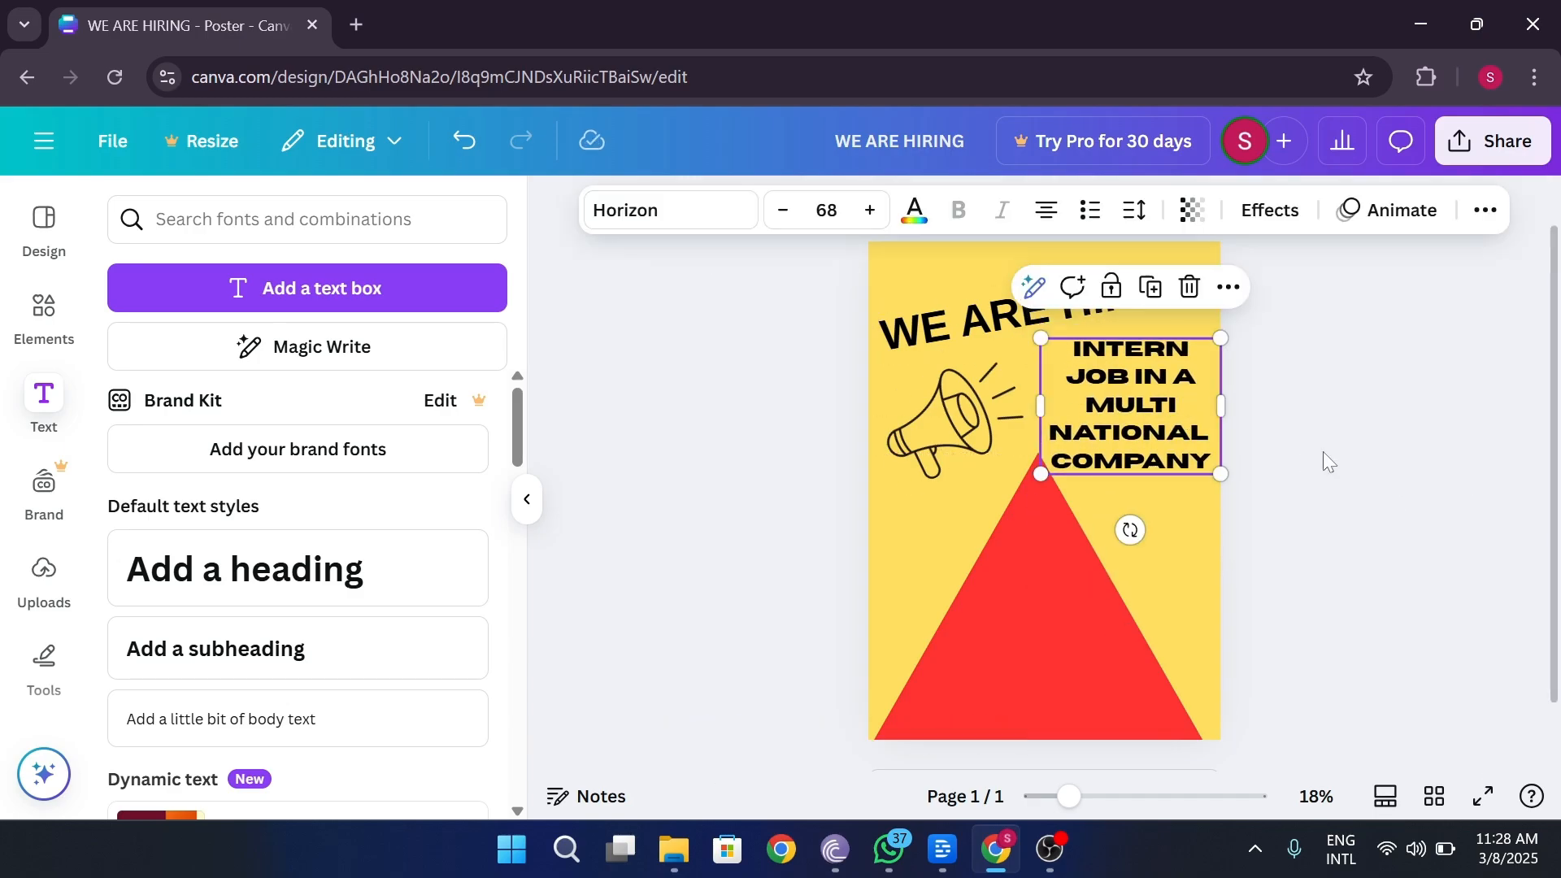
{"action": "left_click", "coordinate": [1453, 504]}
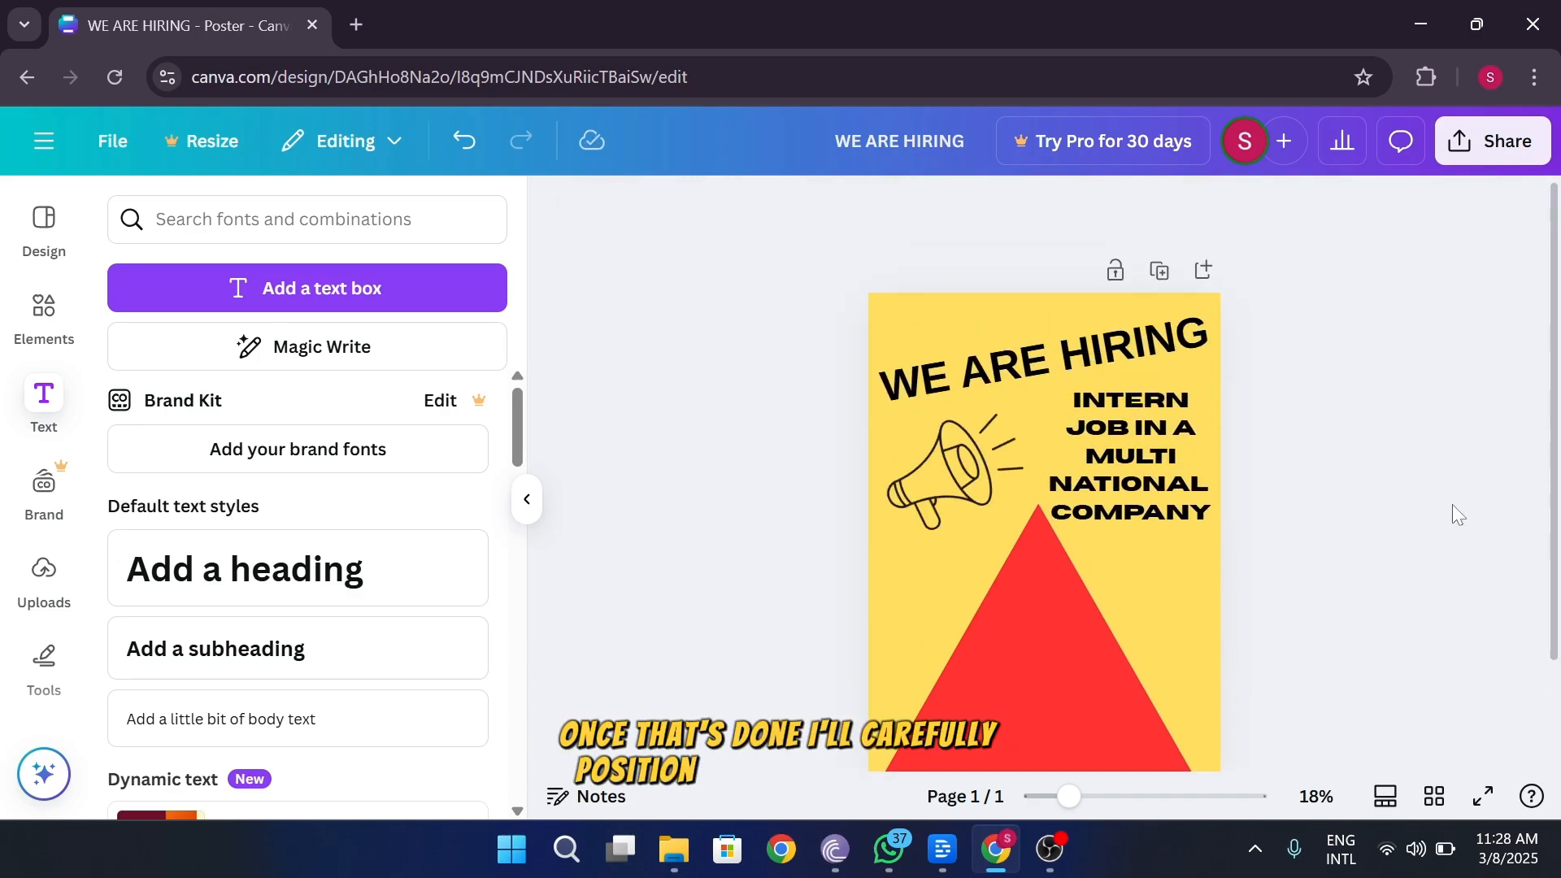
{"action": "left_click_drag", "start_coordinate": [1130, 457], "coordinate": [1039, 691]}
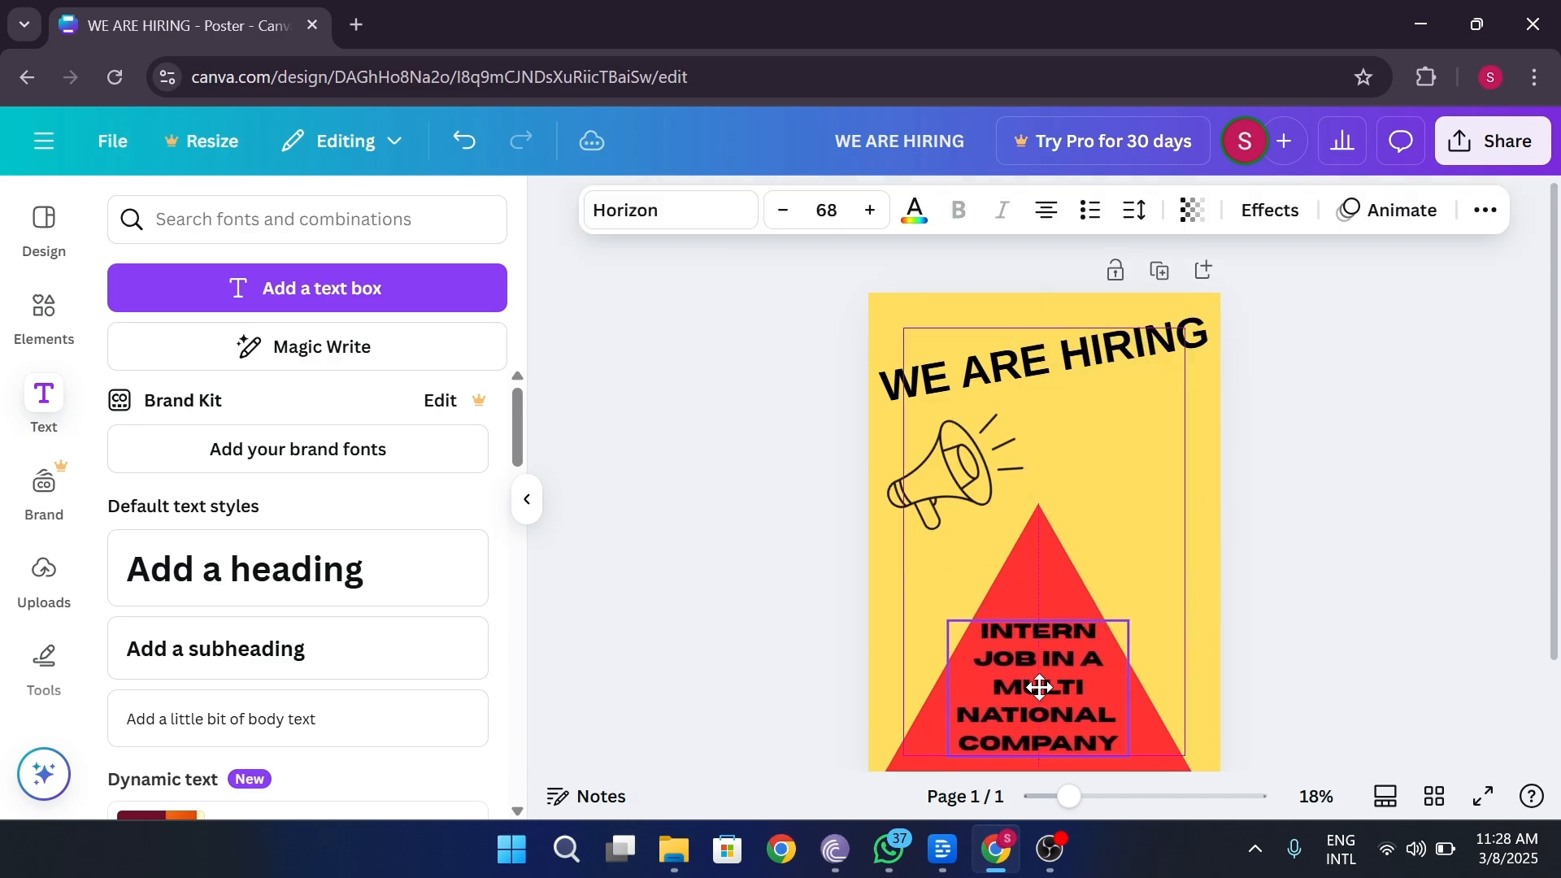
{"action": "left_click", "coordinate": [1456, 467]}
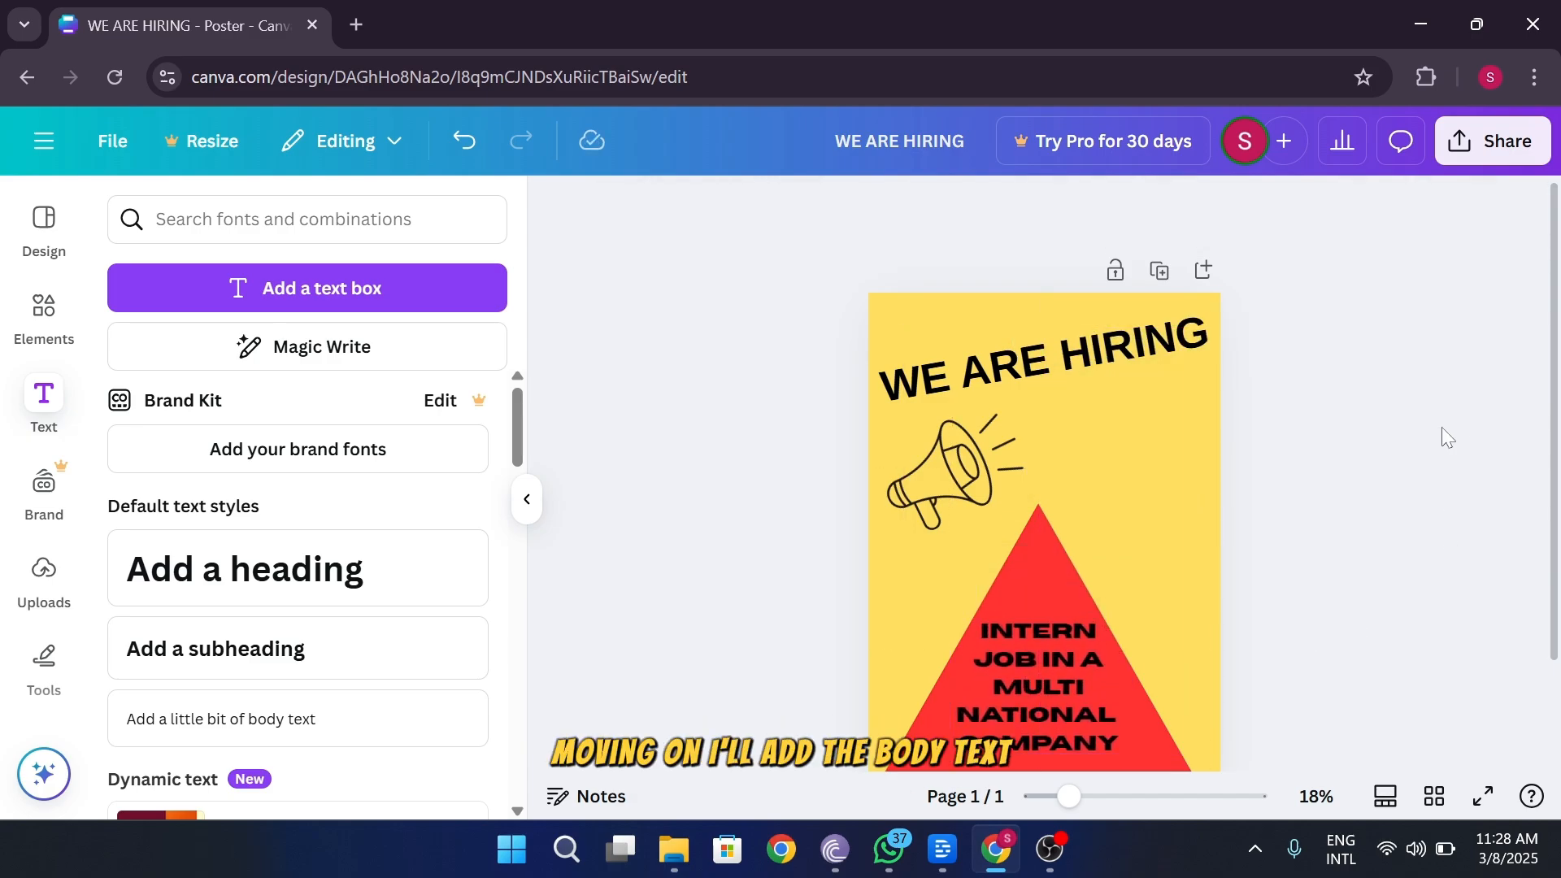
Add a subheading reading "Join our team ASAP" in Bebas Neue and place it in the space beside the megaphone.
{"action": "left_click_drag", "start_coordinate": [334, 613], "coordinate": [1062, 496]}
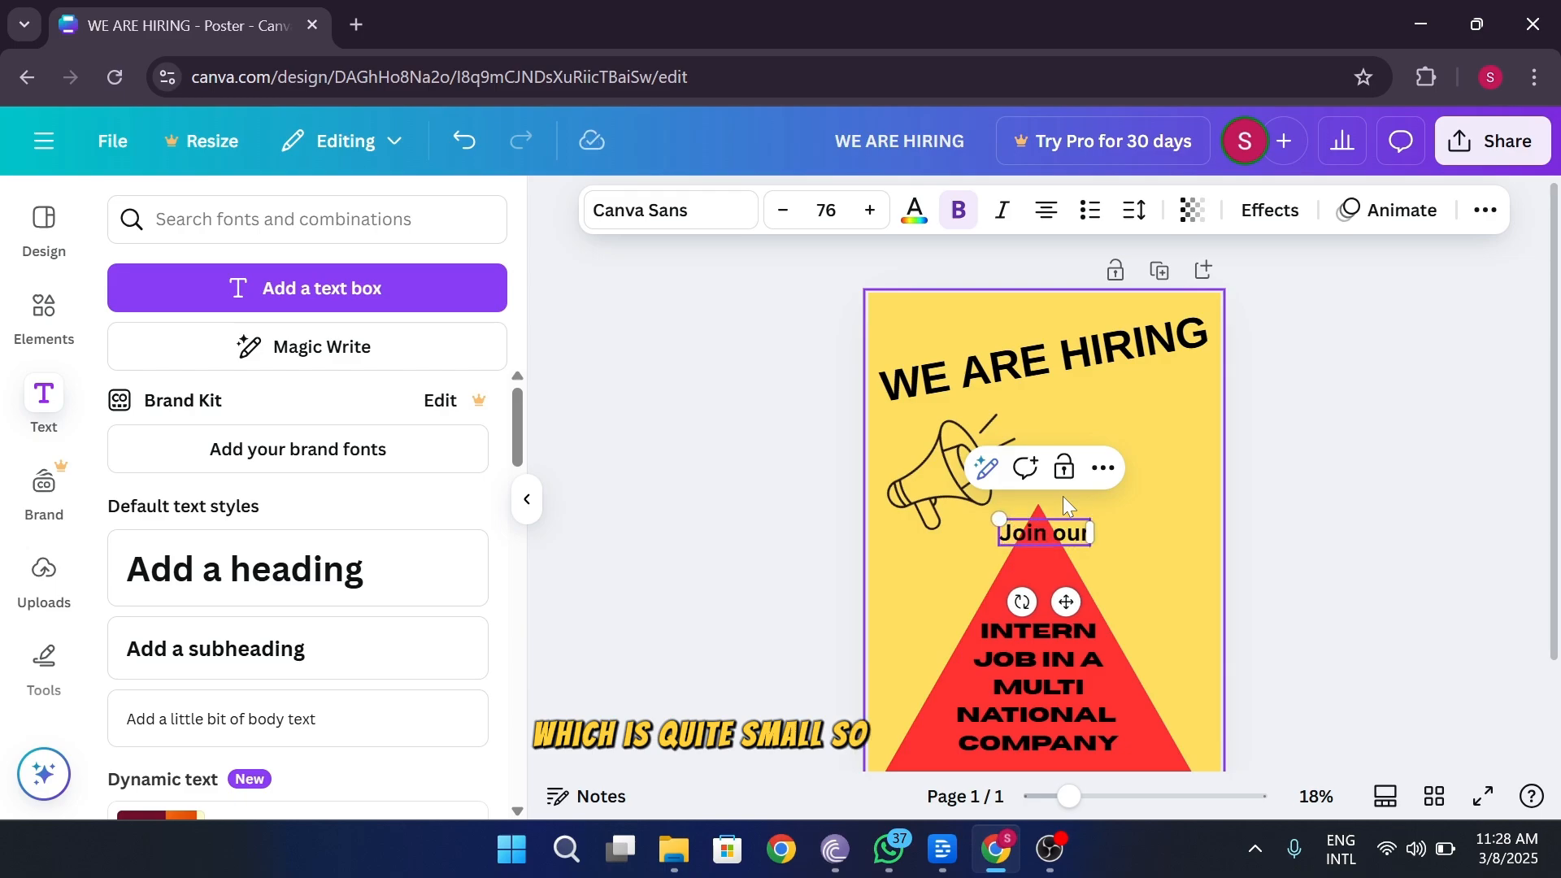
{"action": "left_click", "coordinate": [711, 213]}
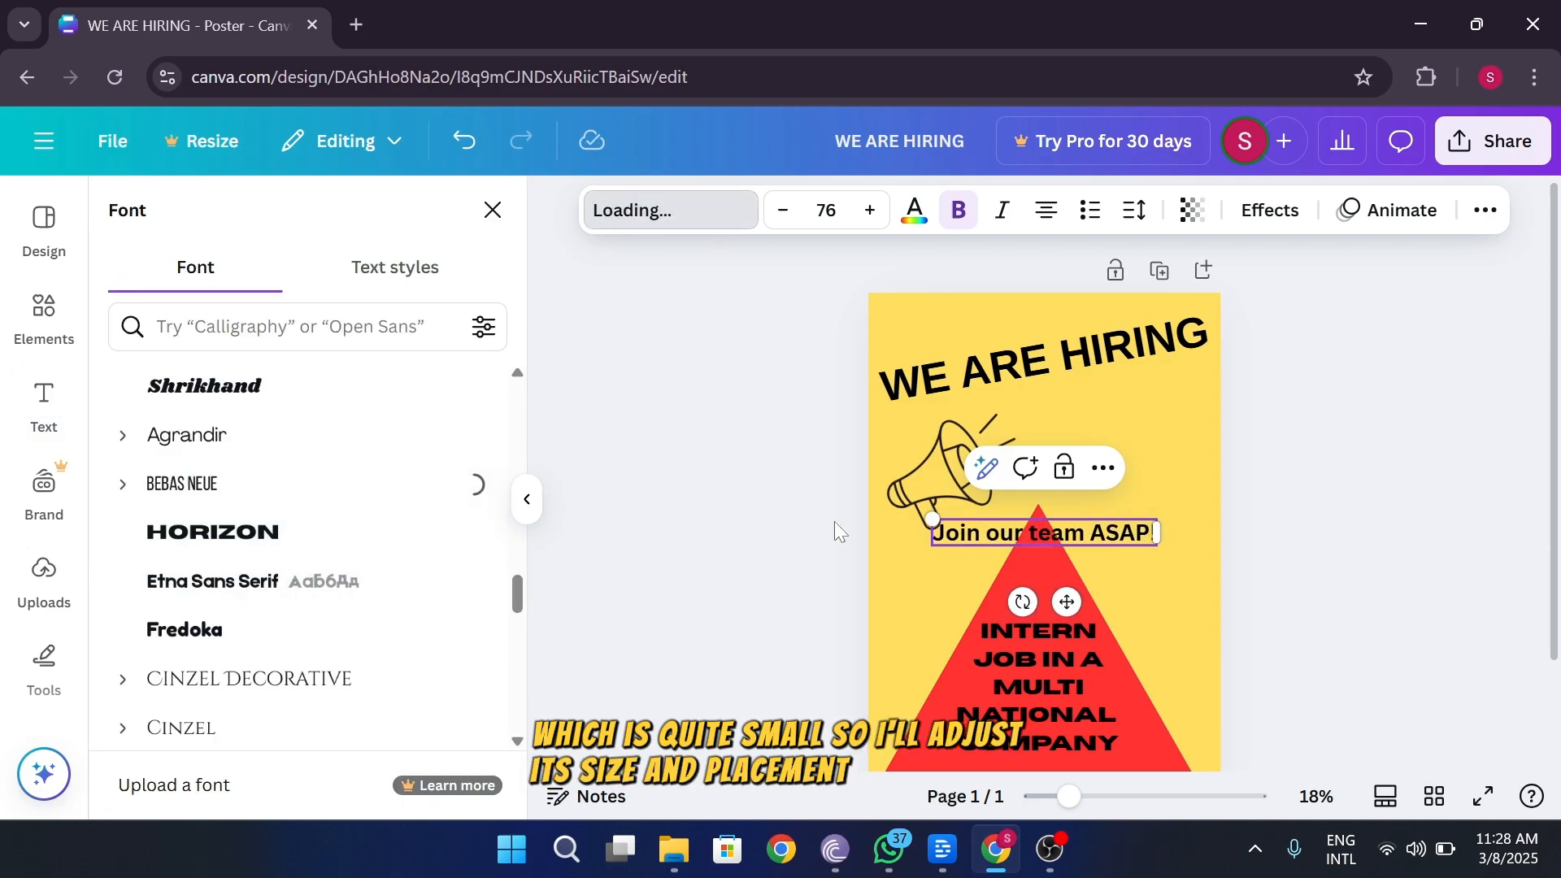
{"action": "left_click_drag", "start_coordinate": [1049, 537], "coordinate": [1154, 490]}
{"action": "left_click", "coordinate": [1306, 485]}
{"action": "left_click", "coordinate": [1147, 439]}
{"action": "double_click", "coordinate": [1154, 488]}
{"action": "type", "text": "www"}
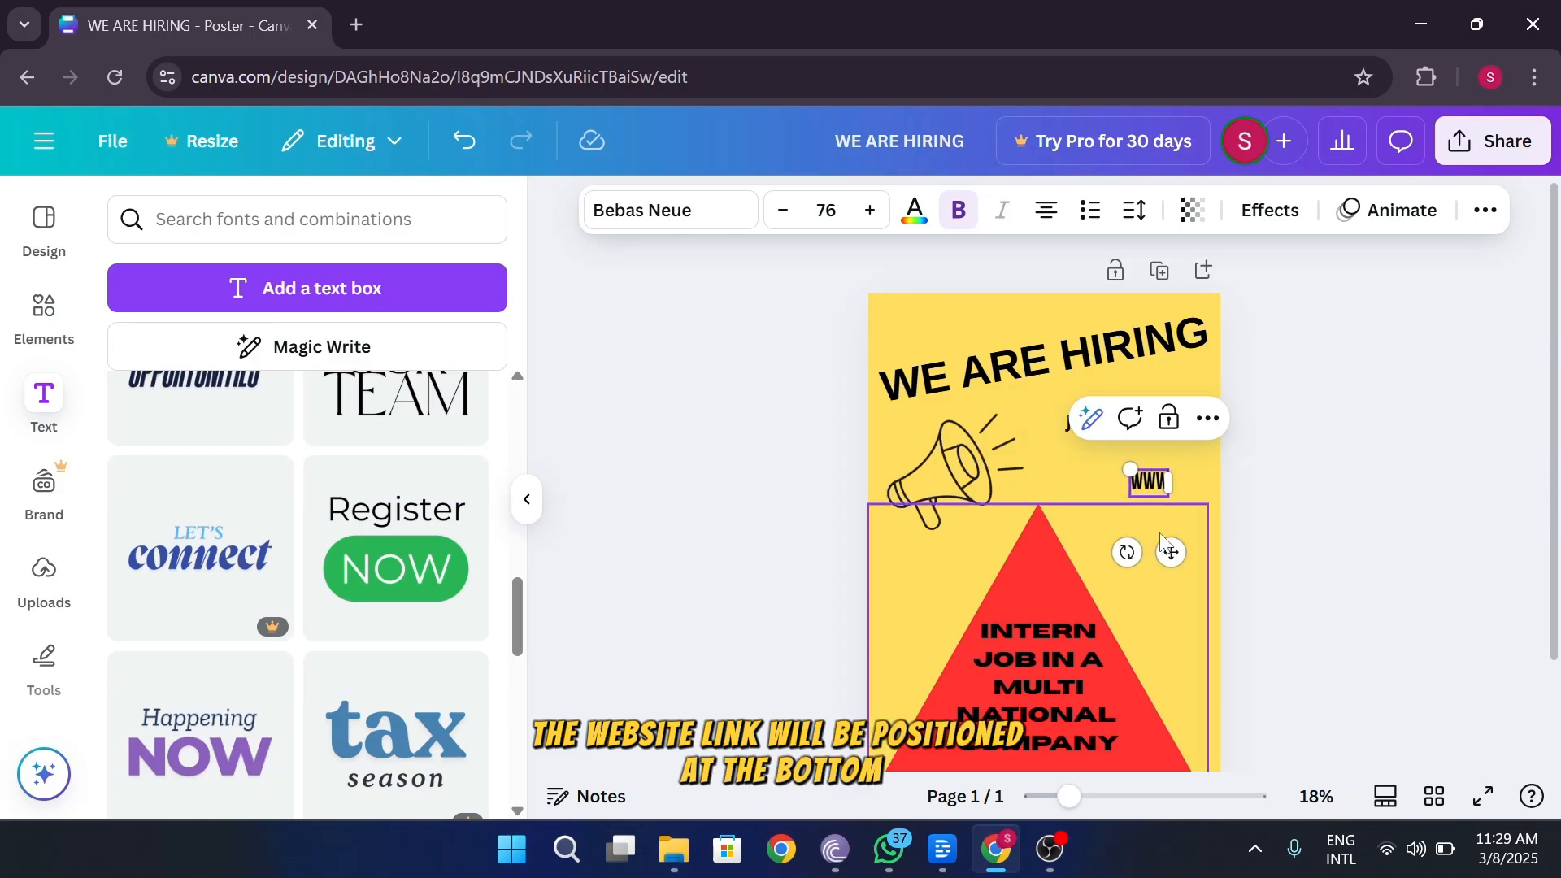
{"action": "type", "text": ".jointeam"}
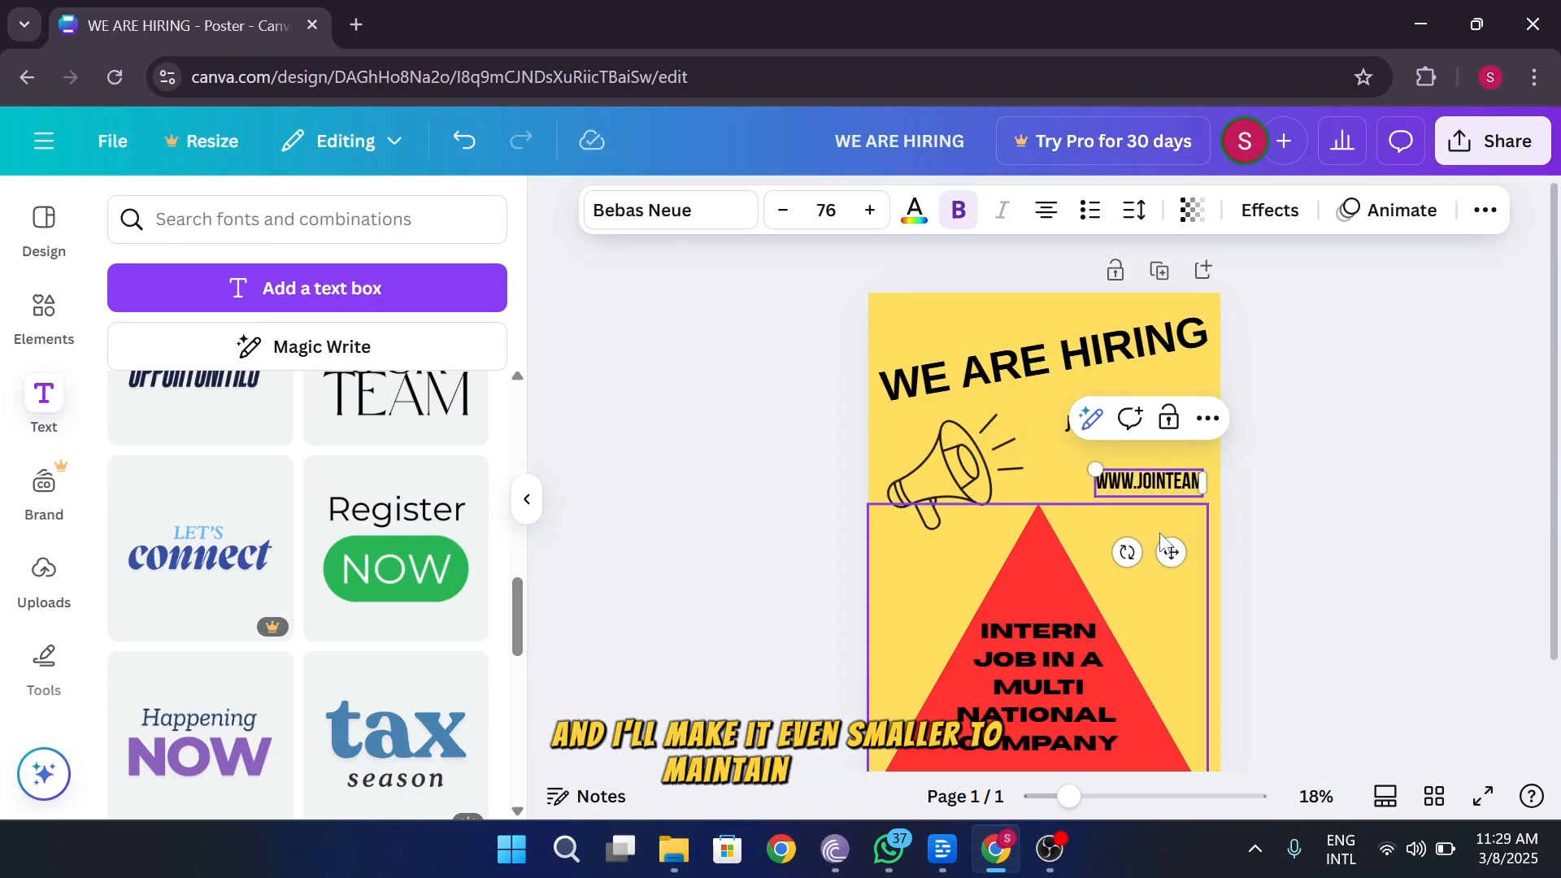
{"action": "type", "text": ".com"}
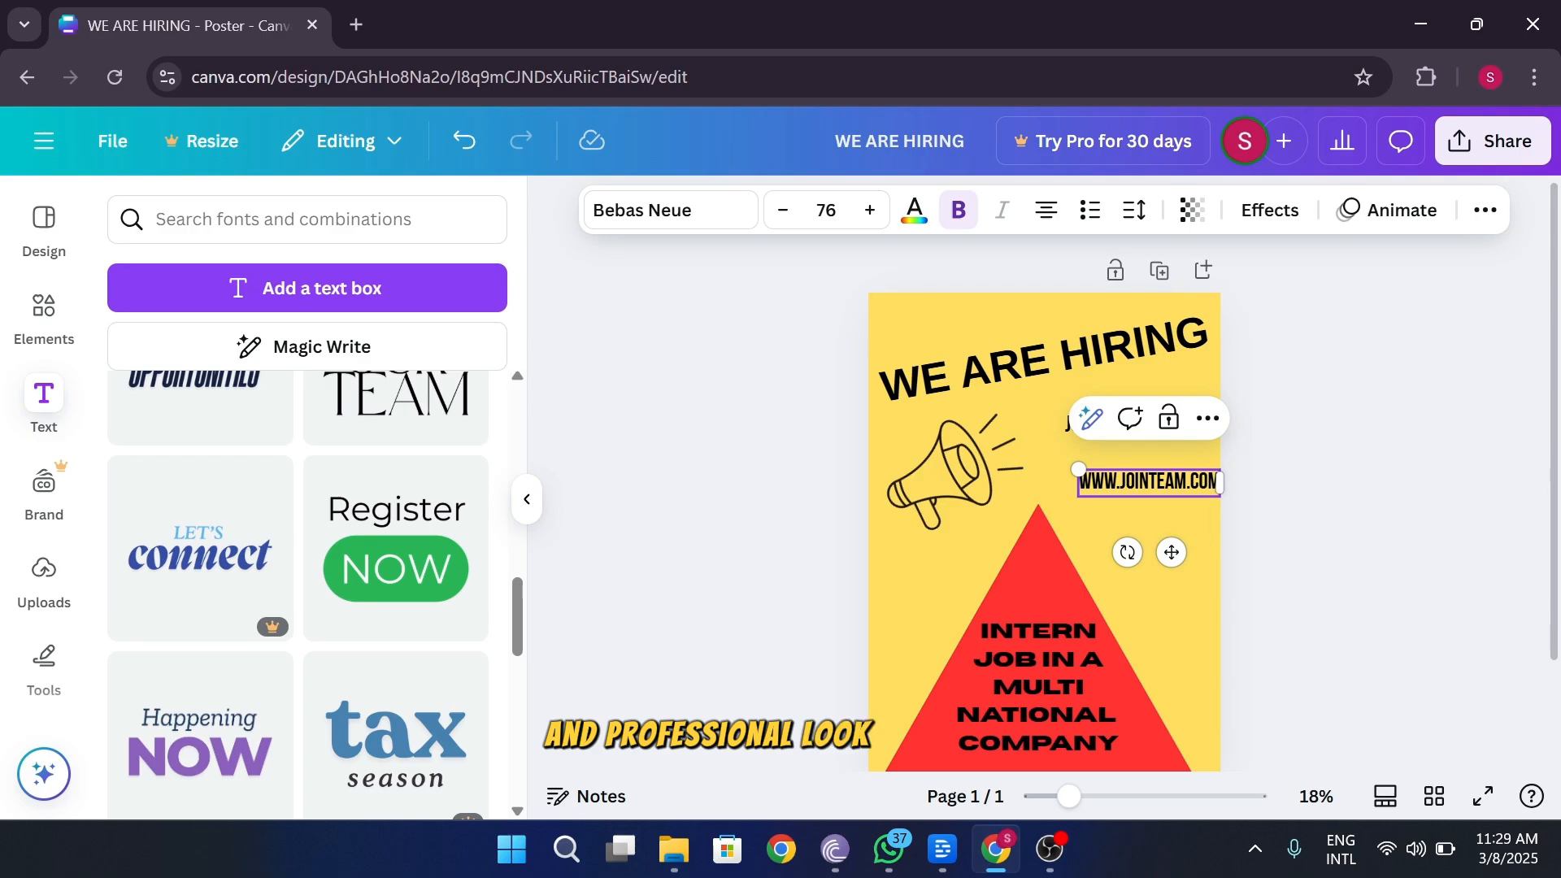
{"action": "left_click", "coordinate": [1171, 552]}
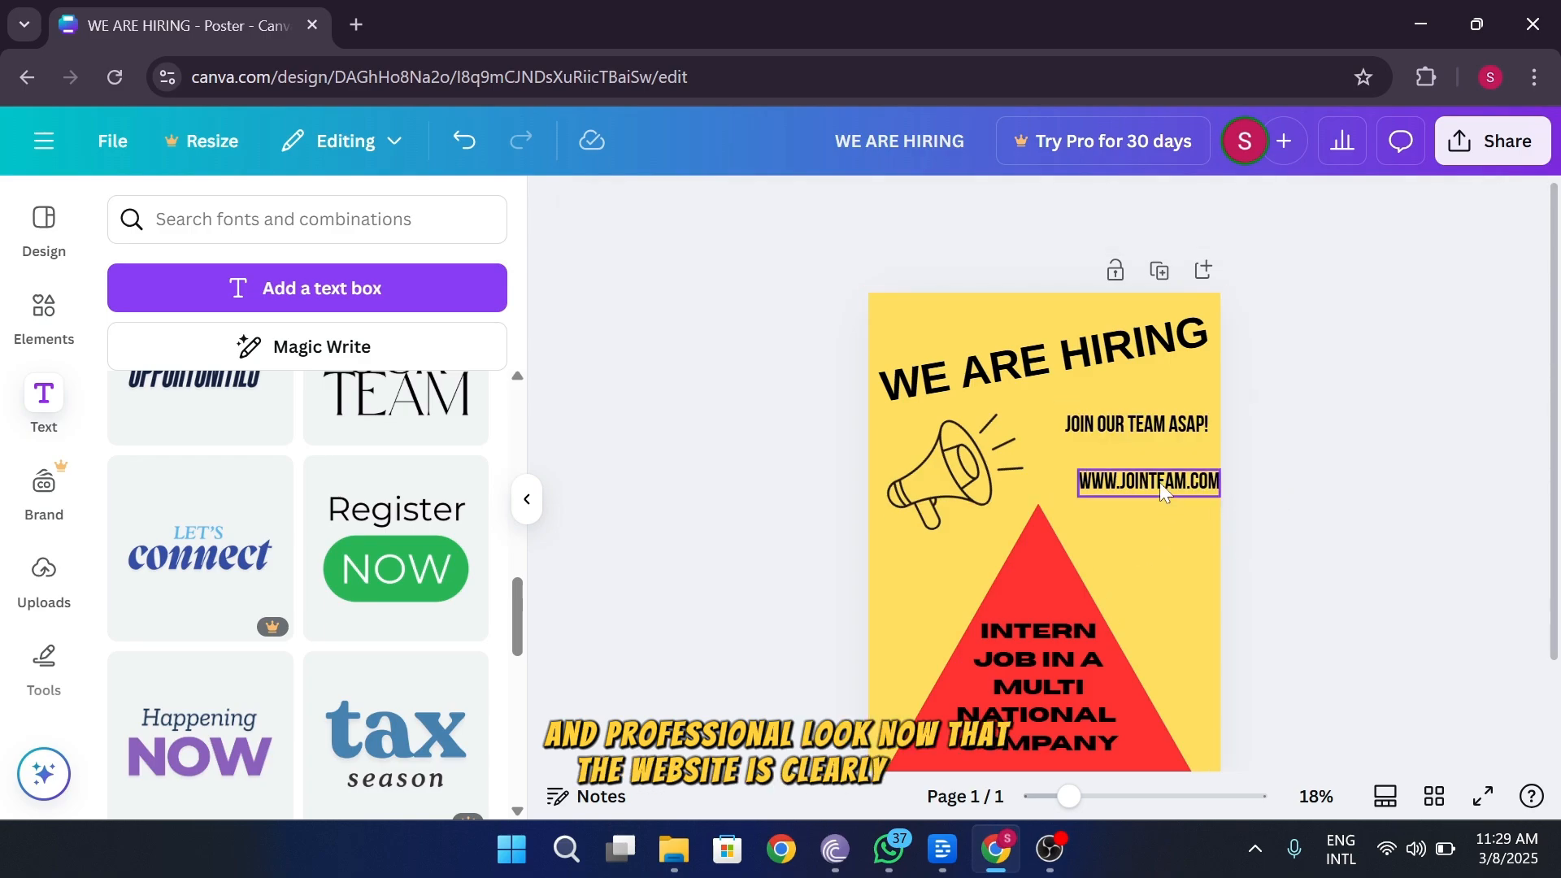
{"action": "left_click_drag", "start_coordinate": [1171, 552], "coordinate": [1160, 522]}
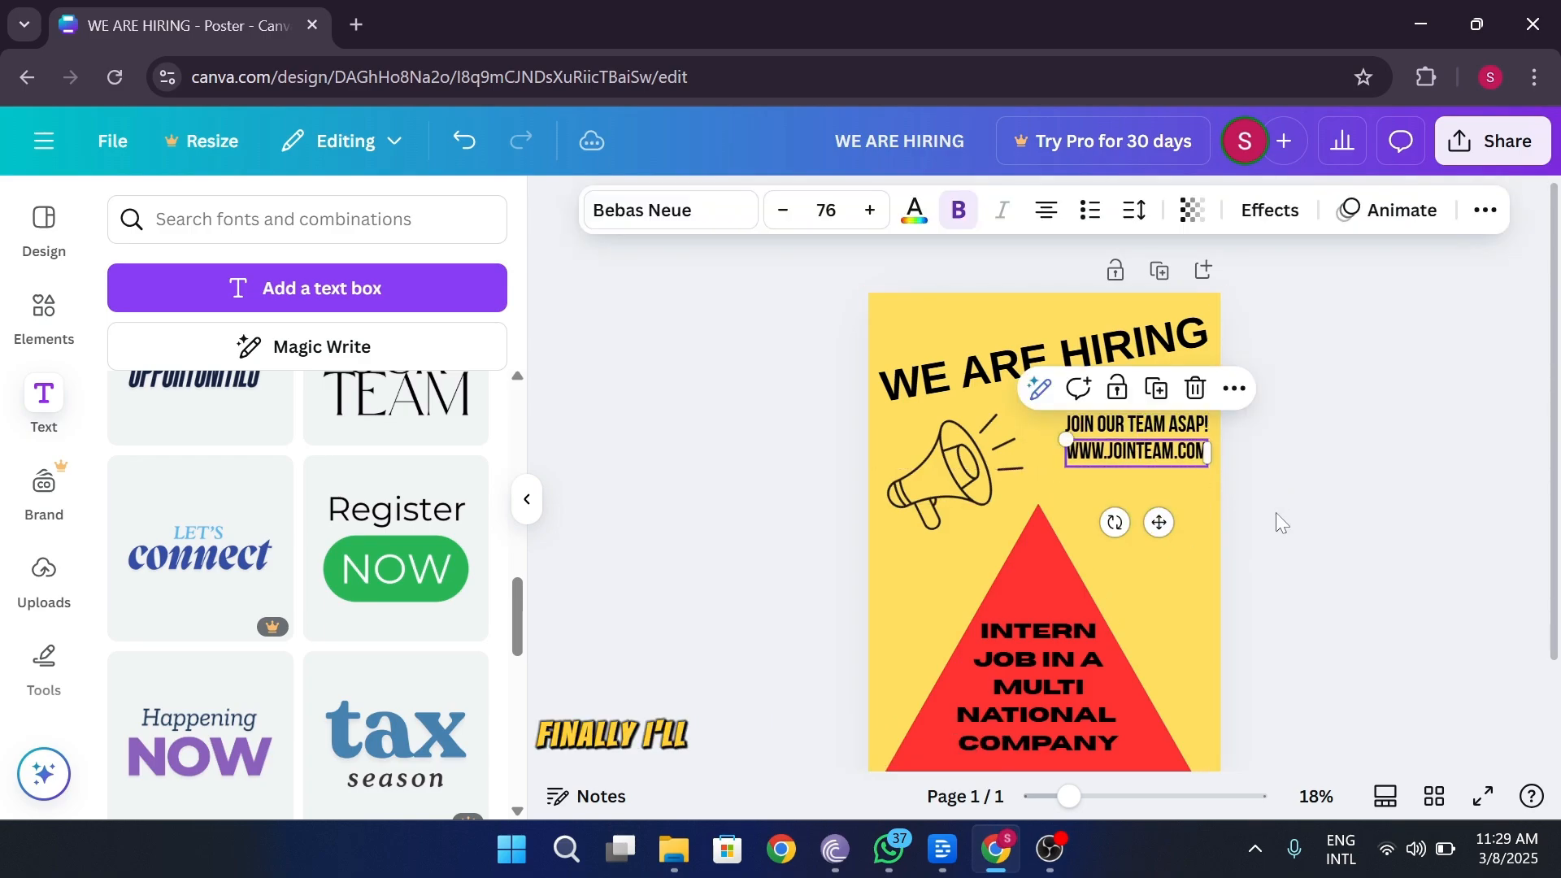
{"action": "left_click", "coordinate": [1330, 496]}
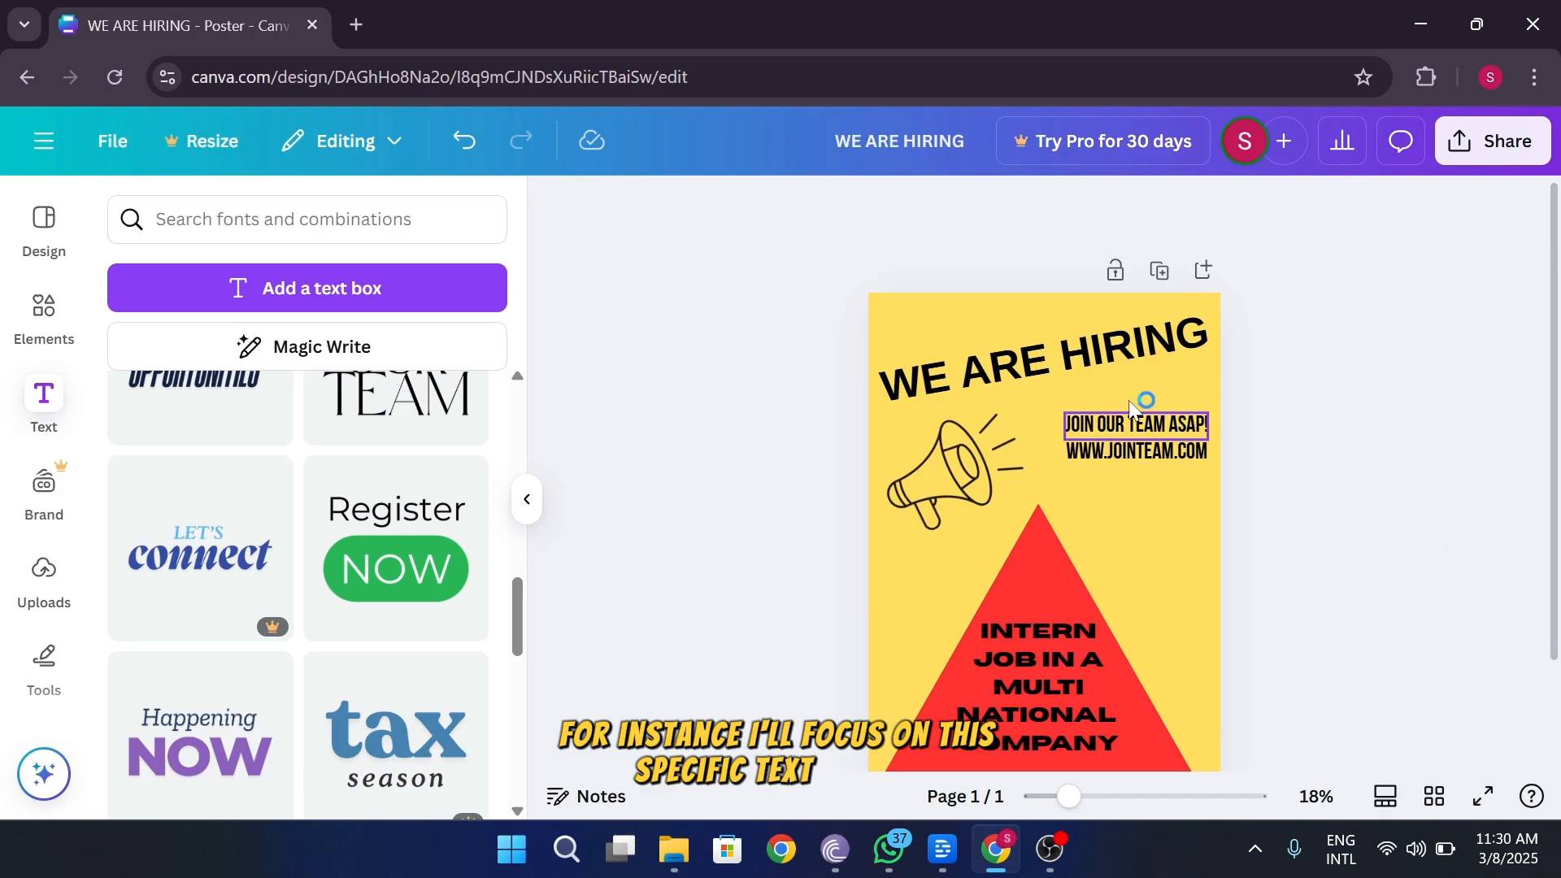
Try the Shadow effect on the tilted "WE ARE HIRING" heading and replace it with the Echo effect.
{"action": "left_click", "coordinate": [1007, 358]}
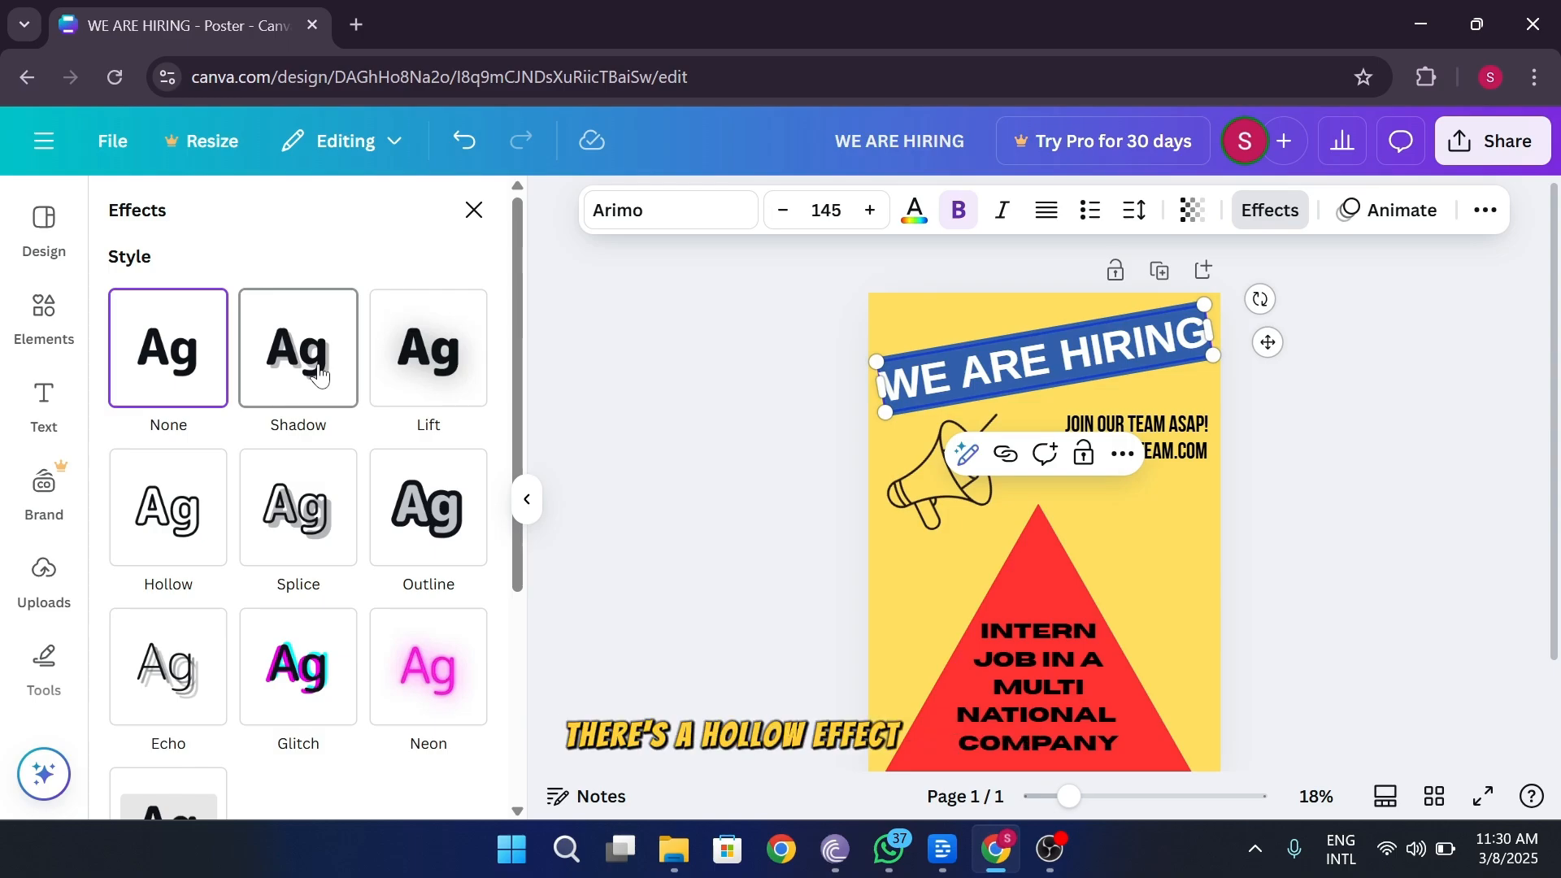
{"action": "left_click", "coordinate": [318, 375]}
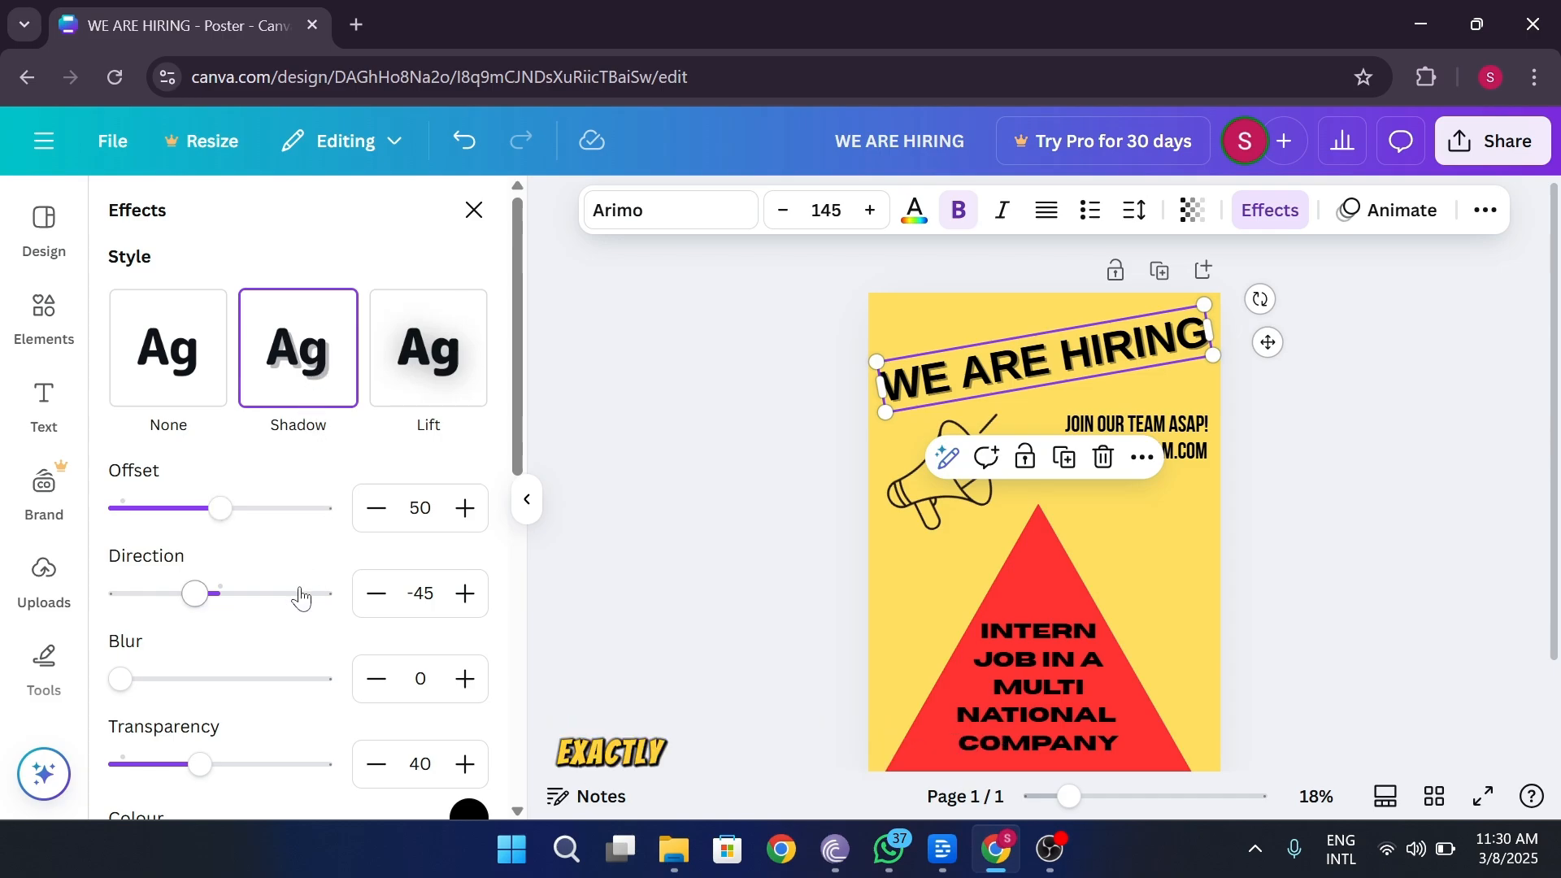
{"action": "scroll", "coordinate": [300, 599], "scroll_direction": "down", "scroll_amount": 6}
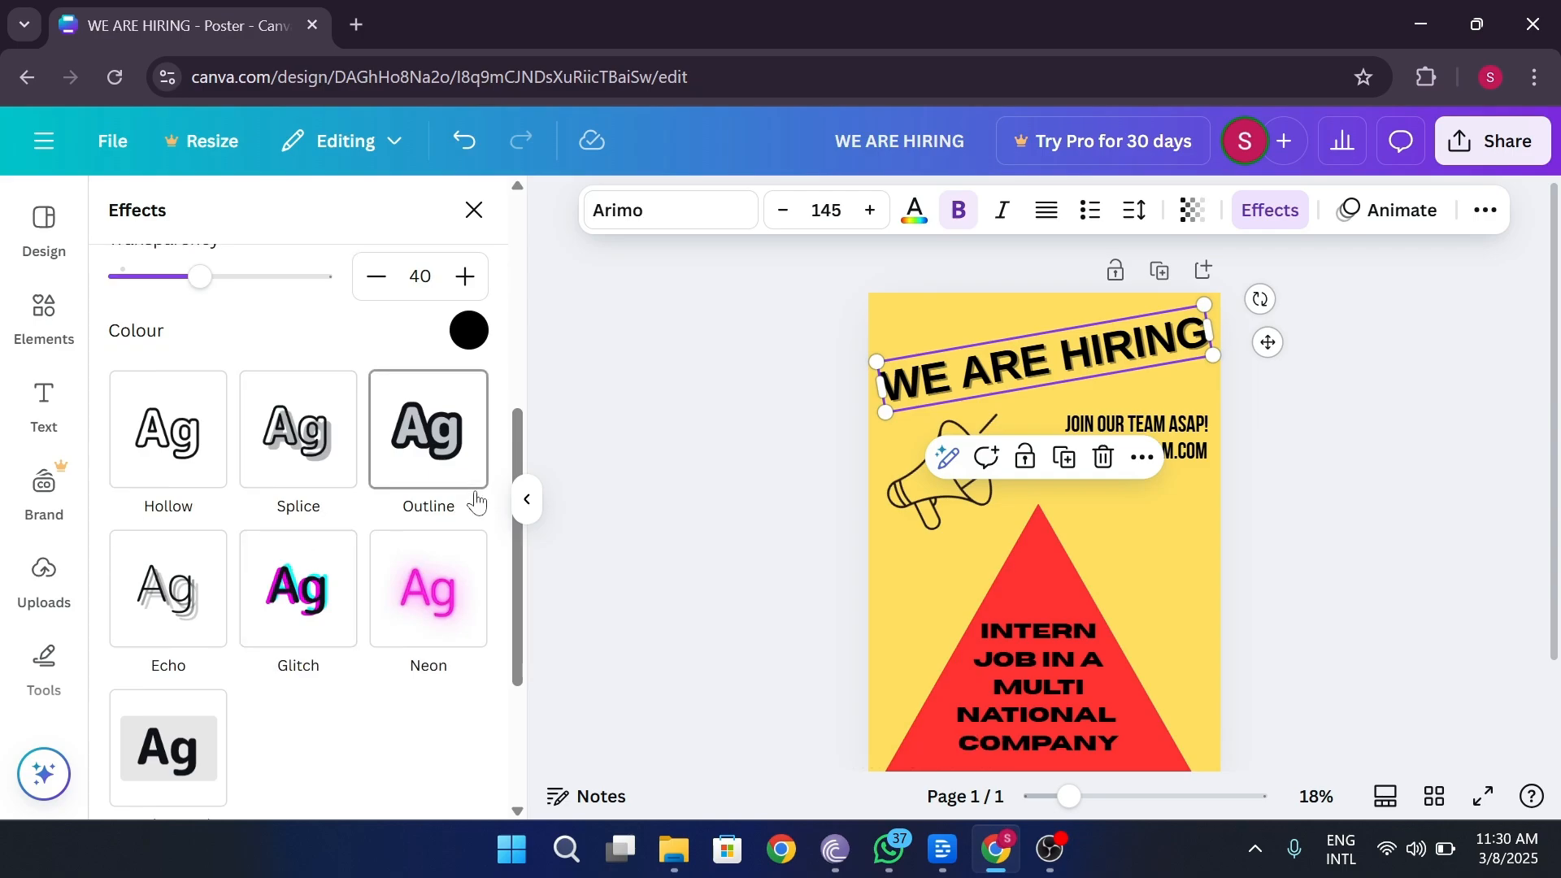
{"action": "scroll", "coordinate": [376, 495], "scroll_direction": "up", "scroll_amount": 5}
{"action": "scroll", "coordinate": [203, 553], "scroll_direction": "down", "scroll_amount": 5}
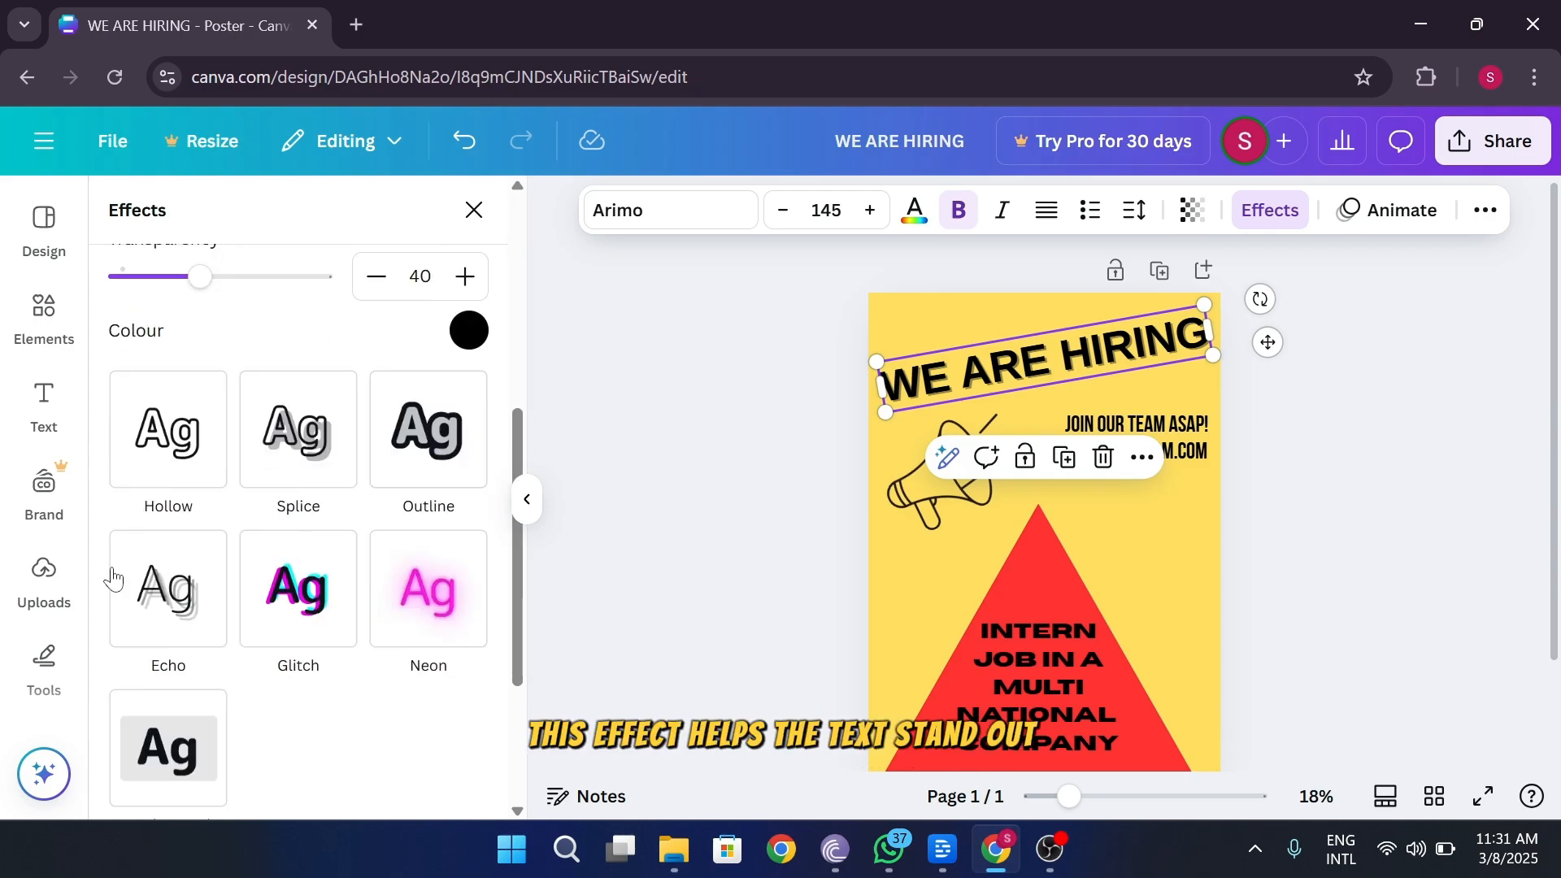
{"action": "left_click", "coordinate": [161, 619]}
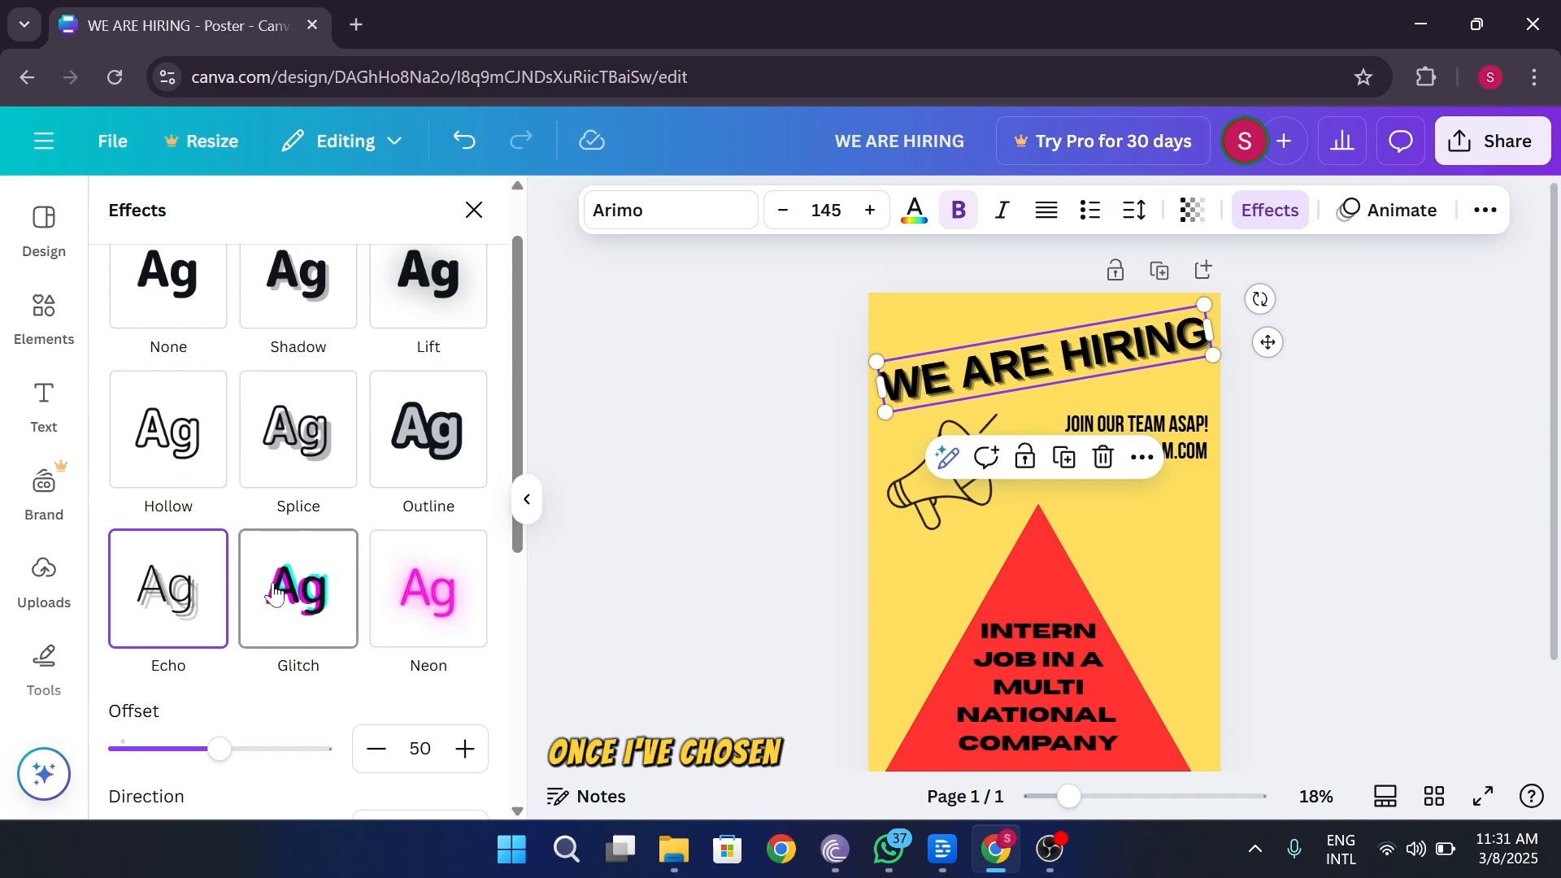
{"action": "scroll", "coordinate": [301, 512], "scroll_direction": "up", "scroll_amount": 1}
{"action": "left_click", "coordinate": [1462, 490]}
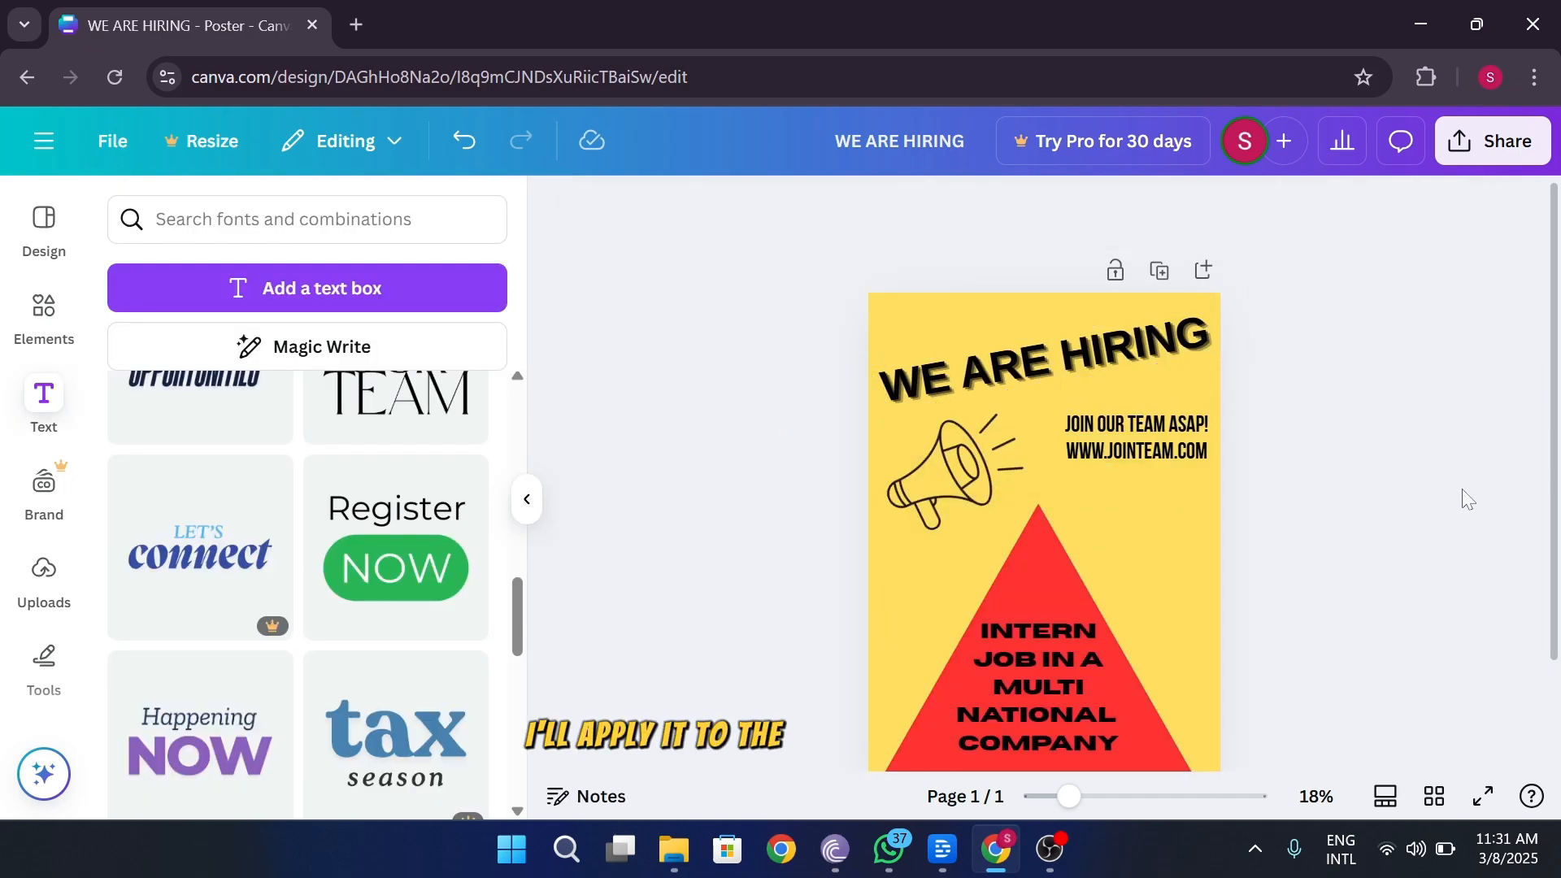
Replace the previous graphics search with a search for "SHAPE".
{"action": "left_click", "coordinate": [48, 318]}
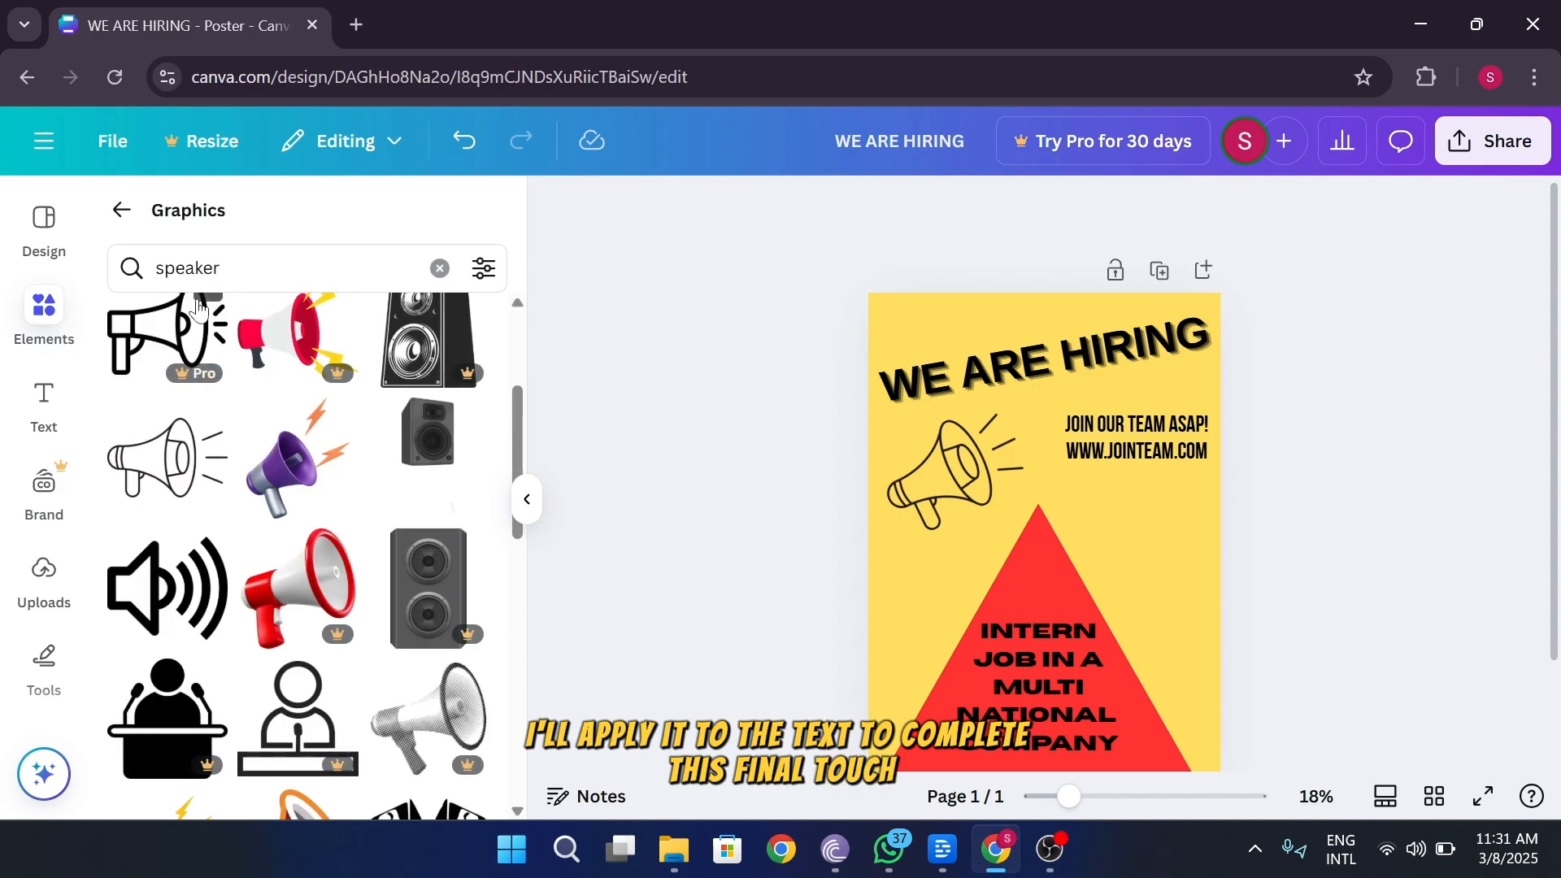
{"action": "scroll", "coordinate": [429, 715], "scroll_direction": "up", "scroll_amount": 5}
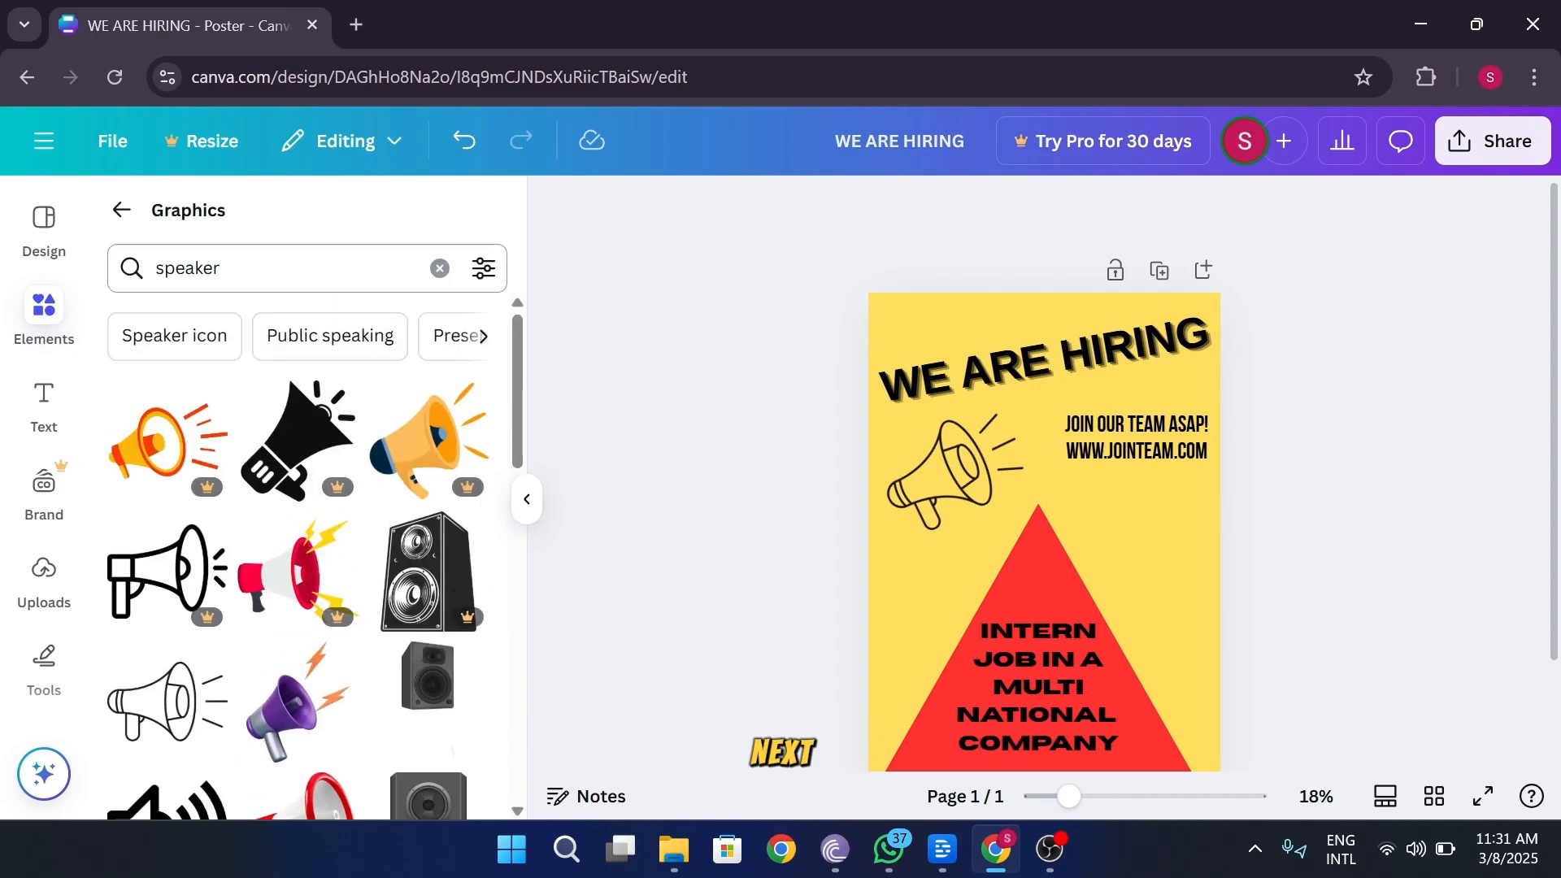
{"action": "left_click", "coordinate": [439, 268]}
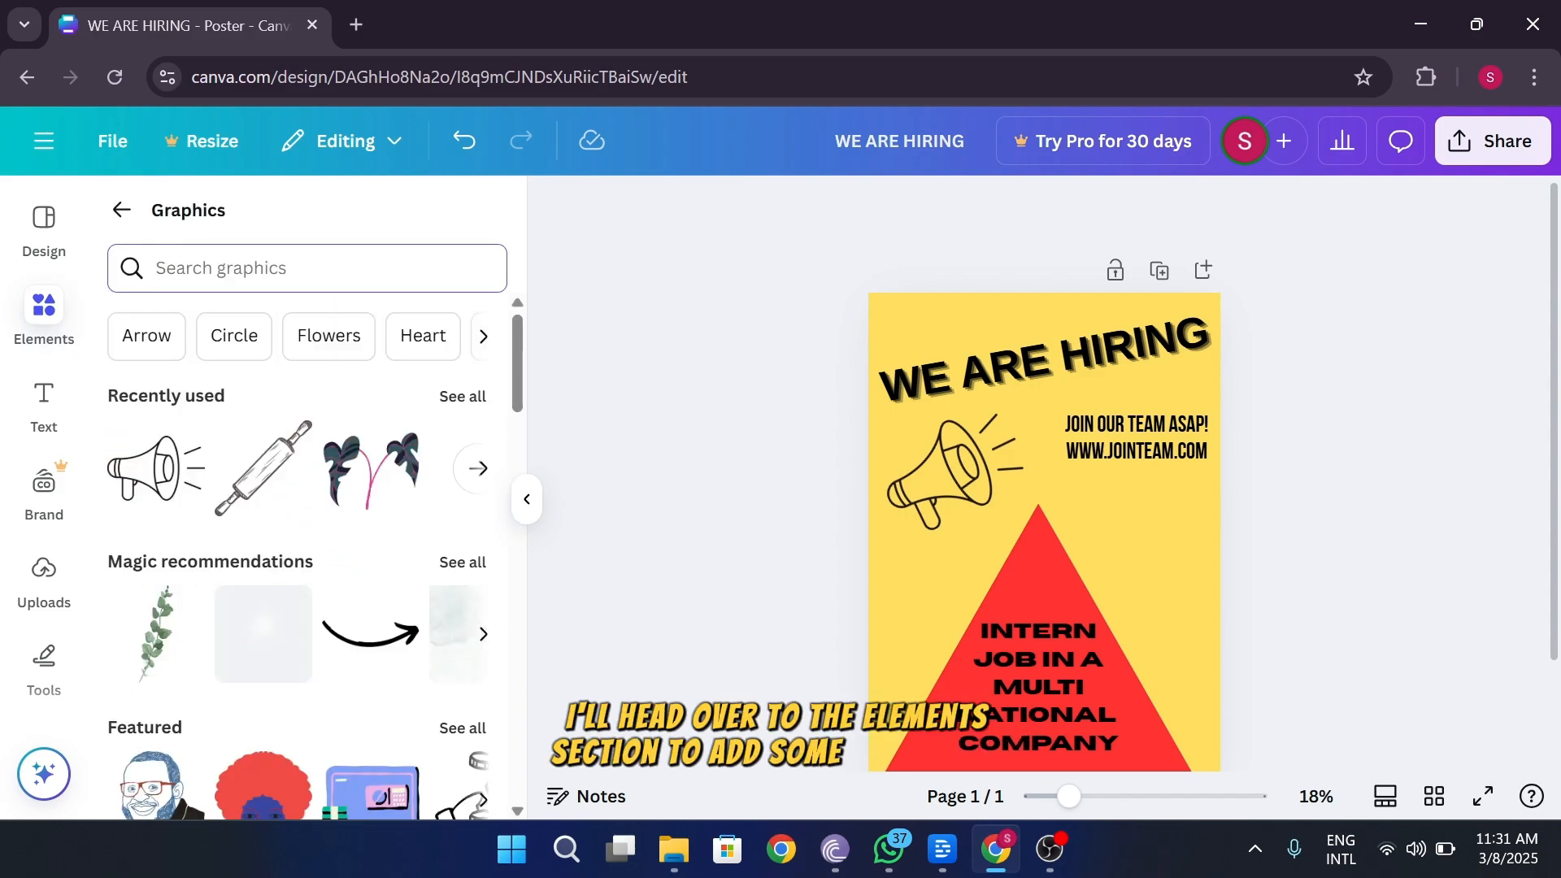
{"action": "scroll", "coordinate": [638, 420], "scroll_direction": "down", "scroll_amount": 2}
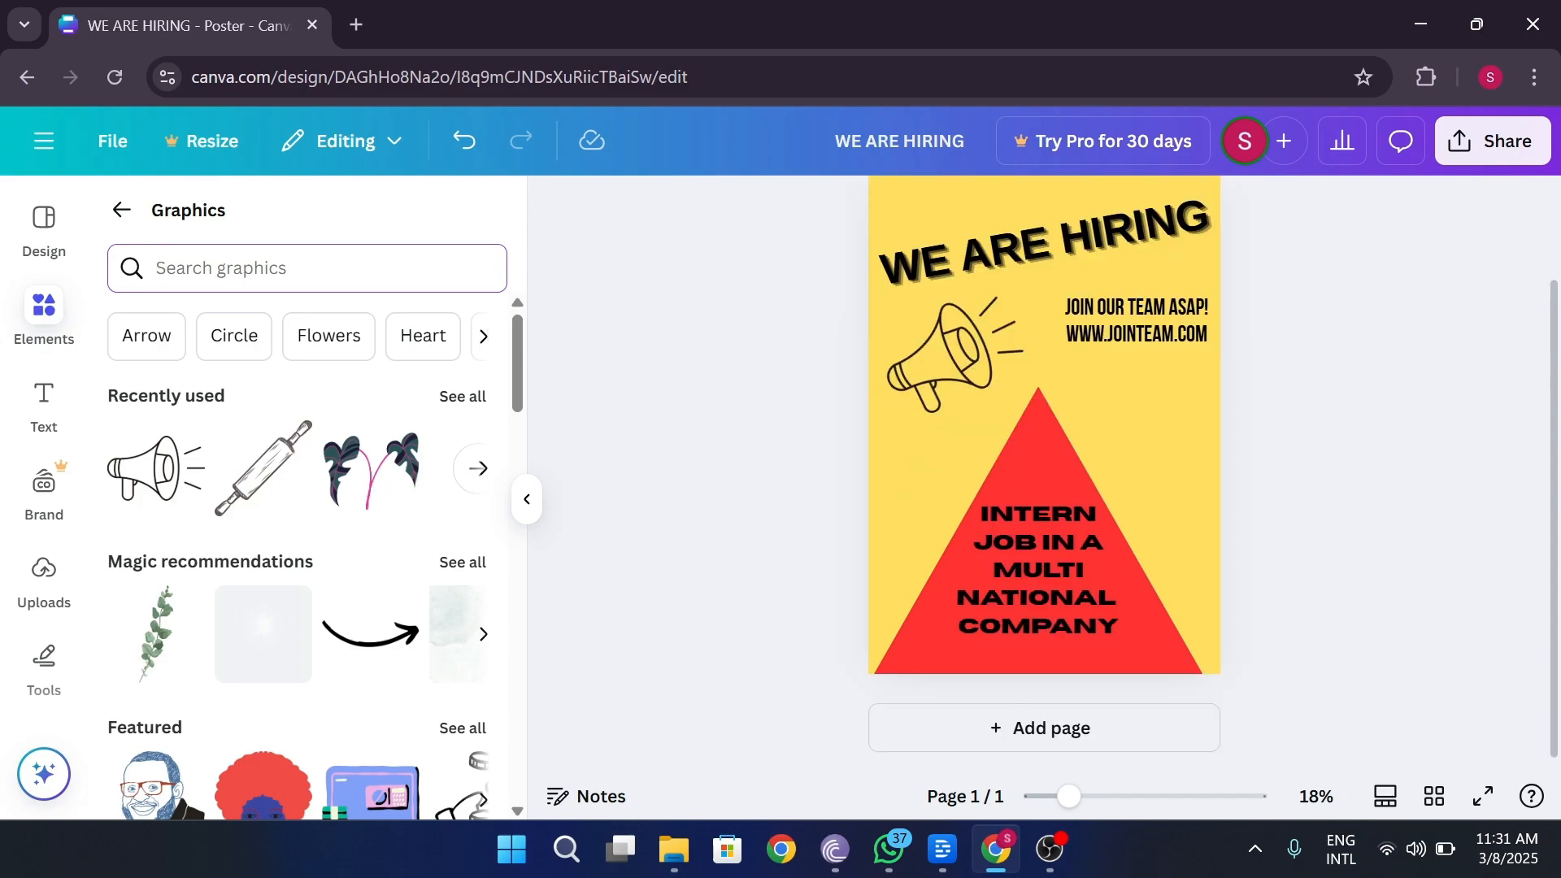
{"action": "type", "text": "SHAPE"}
{"action": "key", "text": "Return"}
Add the pink blob shape to the poster, enlarge it and place it behind the call-to-action and website text.
{"action": "left_click_drag", "start_coordinate": [181, 548], "coordinate": [1065, 304]}
{"action": "left_click_drag", "start_coordinate": [993, 261], "coordinate": [855, 253]}
{"action": "left_click_drag", "start_coordinate": [997, 297], "coordinate": [1164, 346]}
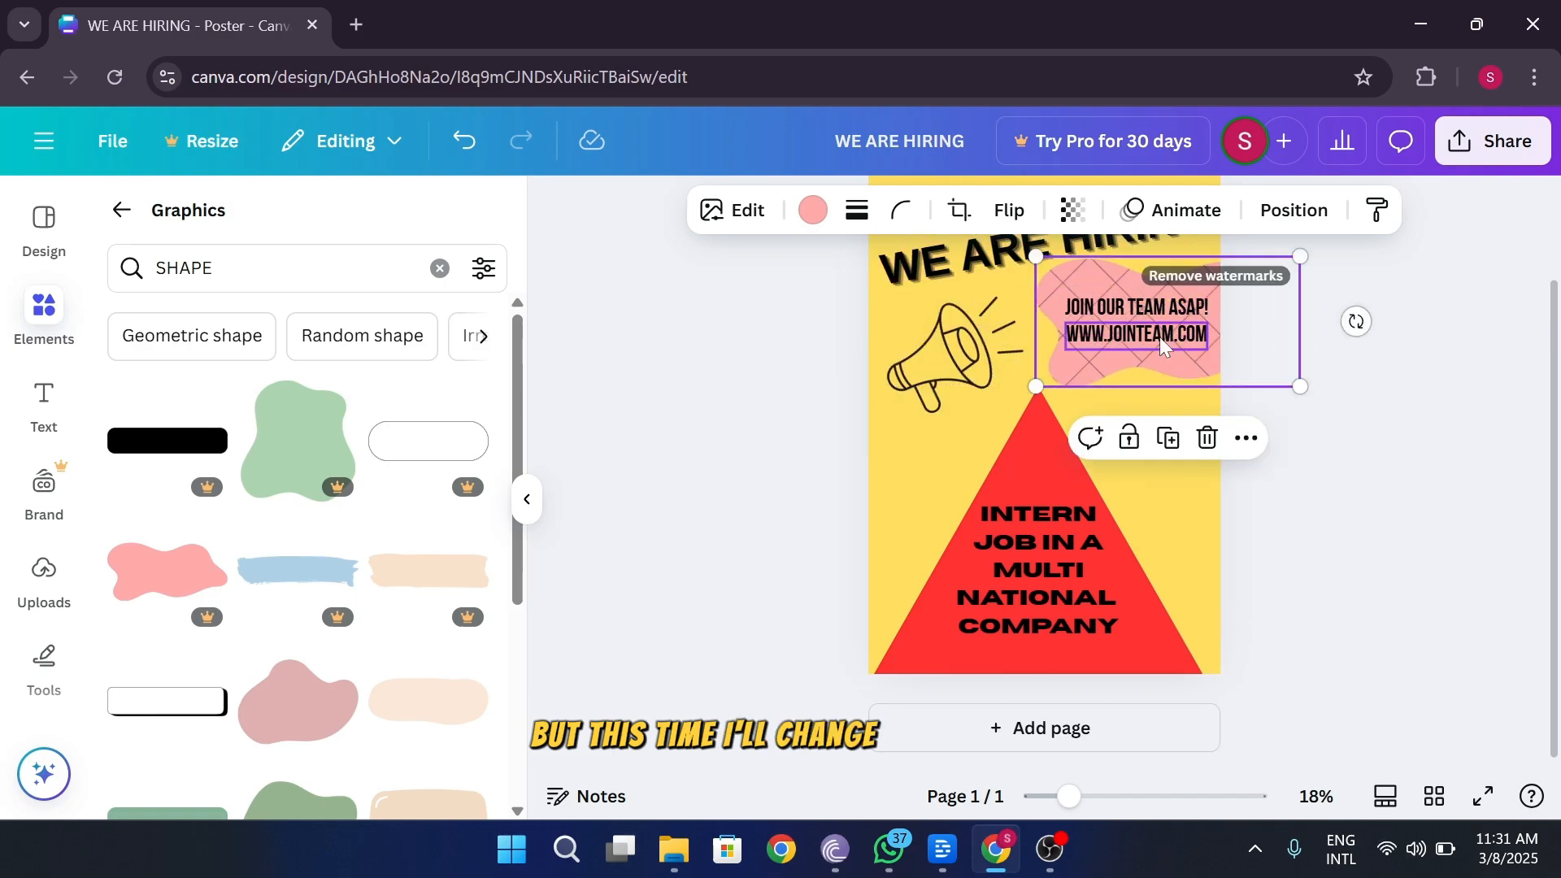
{"action": "left_click", "coordinate": [1364, 493]}
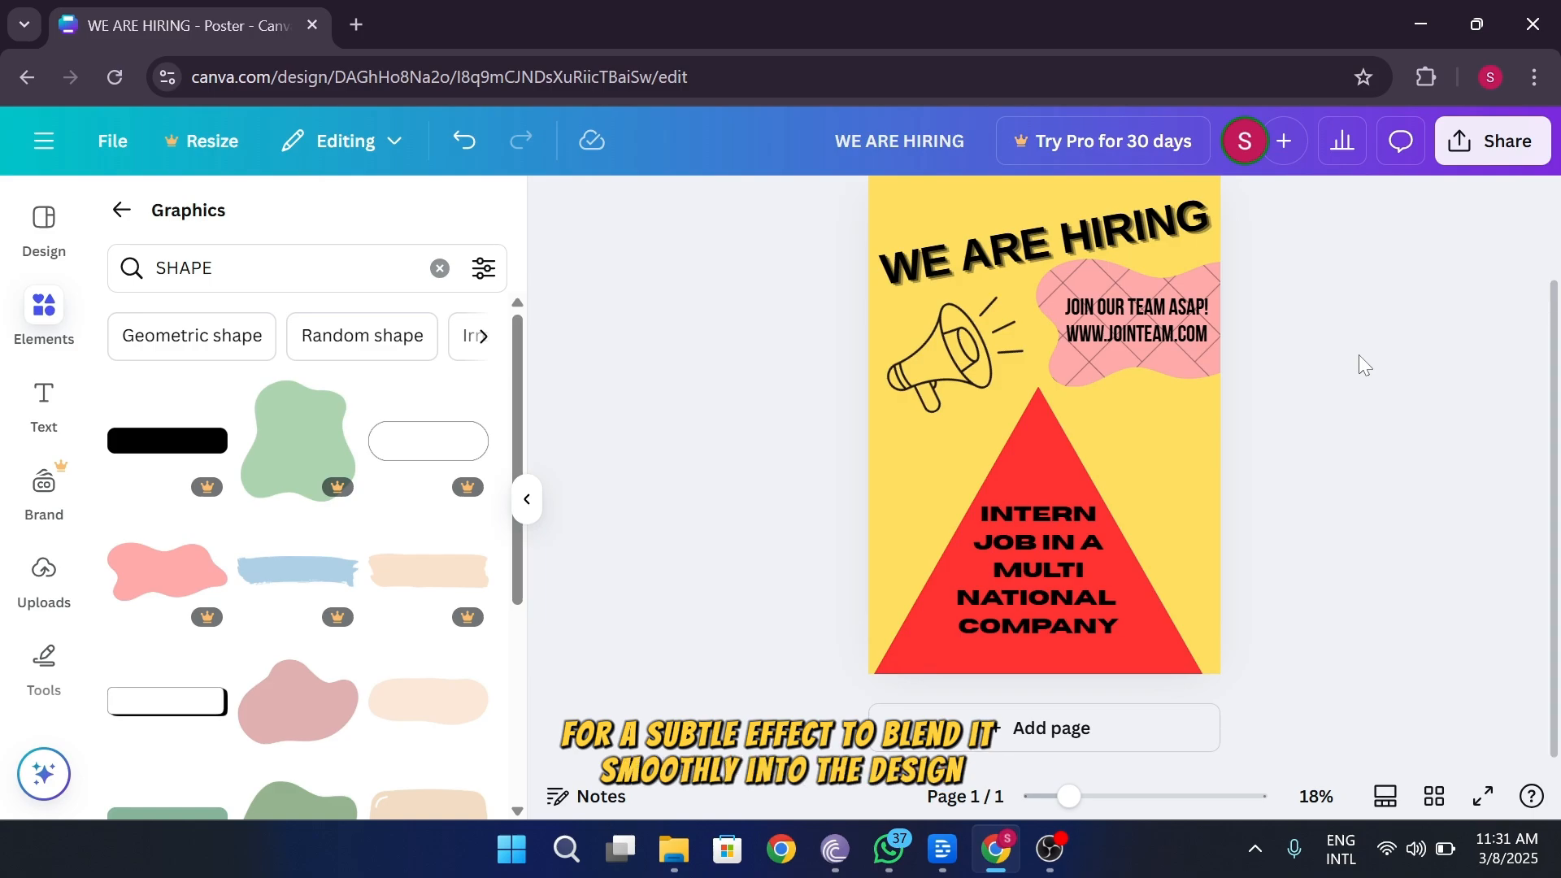
Try the white rectangle with a black shadow near the heading and remove it from the poster.
{"action": "scroll", "coordinate": [294, 630], "scroll_direction": "down", "scroll_amount": 5}
{"action": "scroll", "coordinate": [295, 630], "scroll_direction": "up", "scroll_amount": 2}
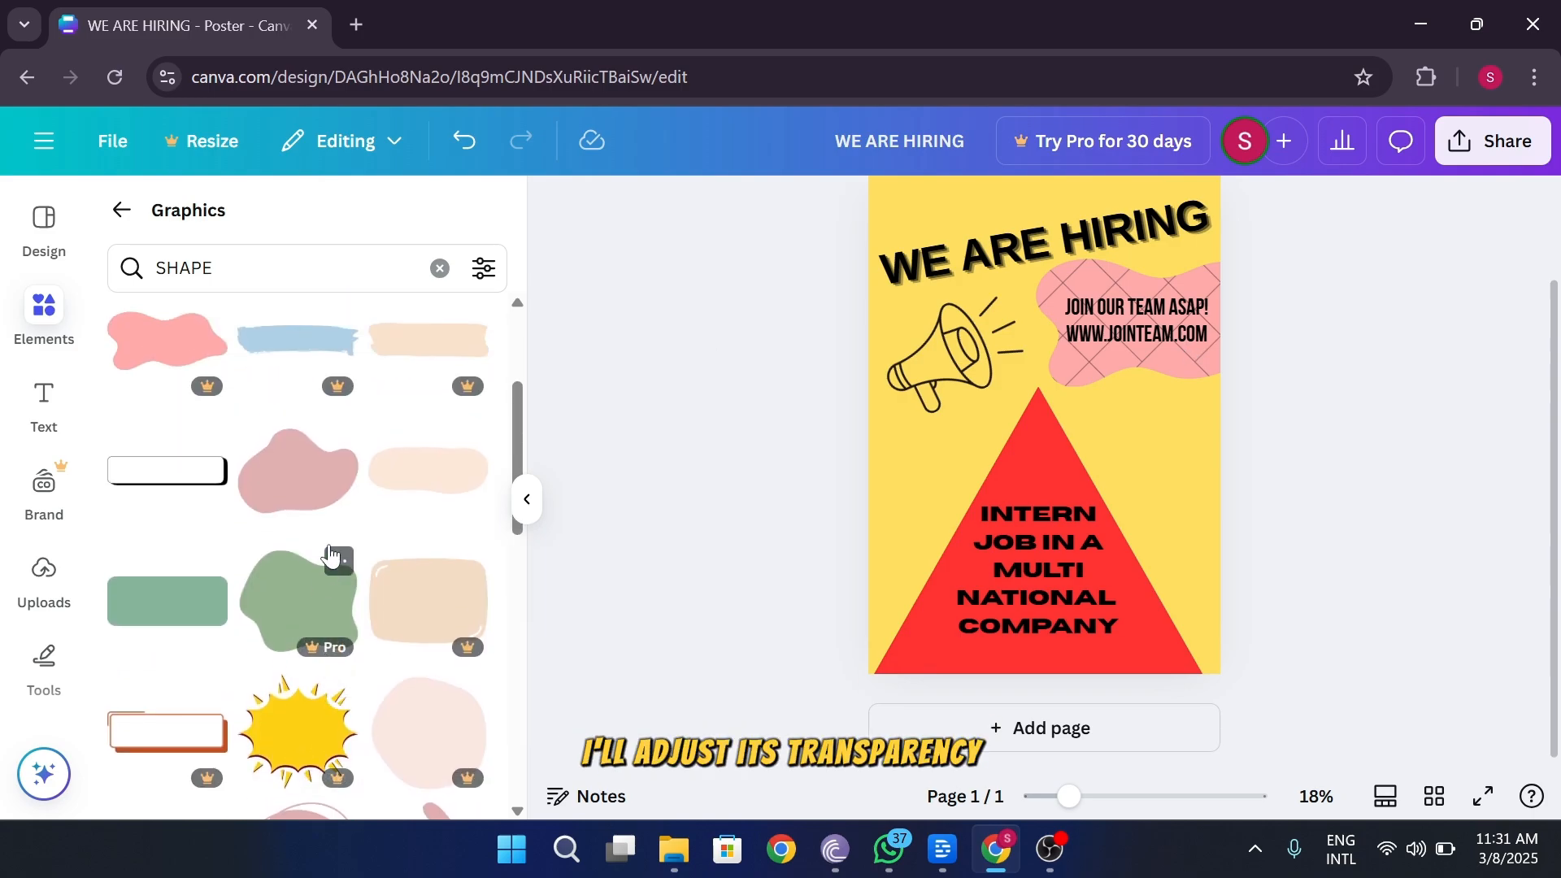
{"action": "left_click_drag", "start_coordinate": [183, 488], "coordinate": [953, 285]}
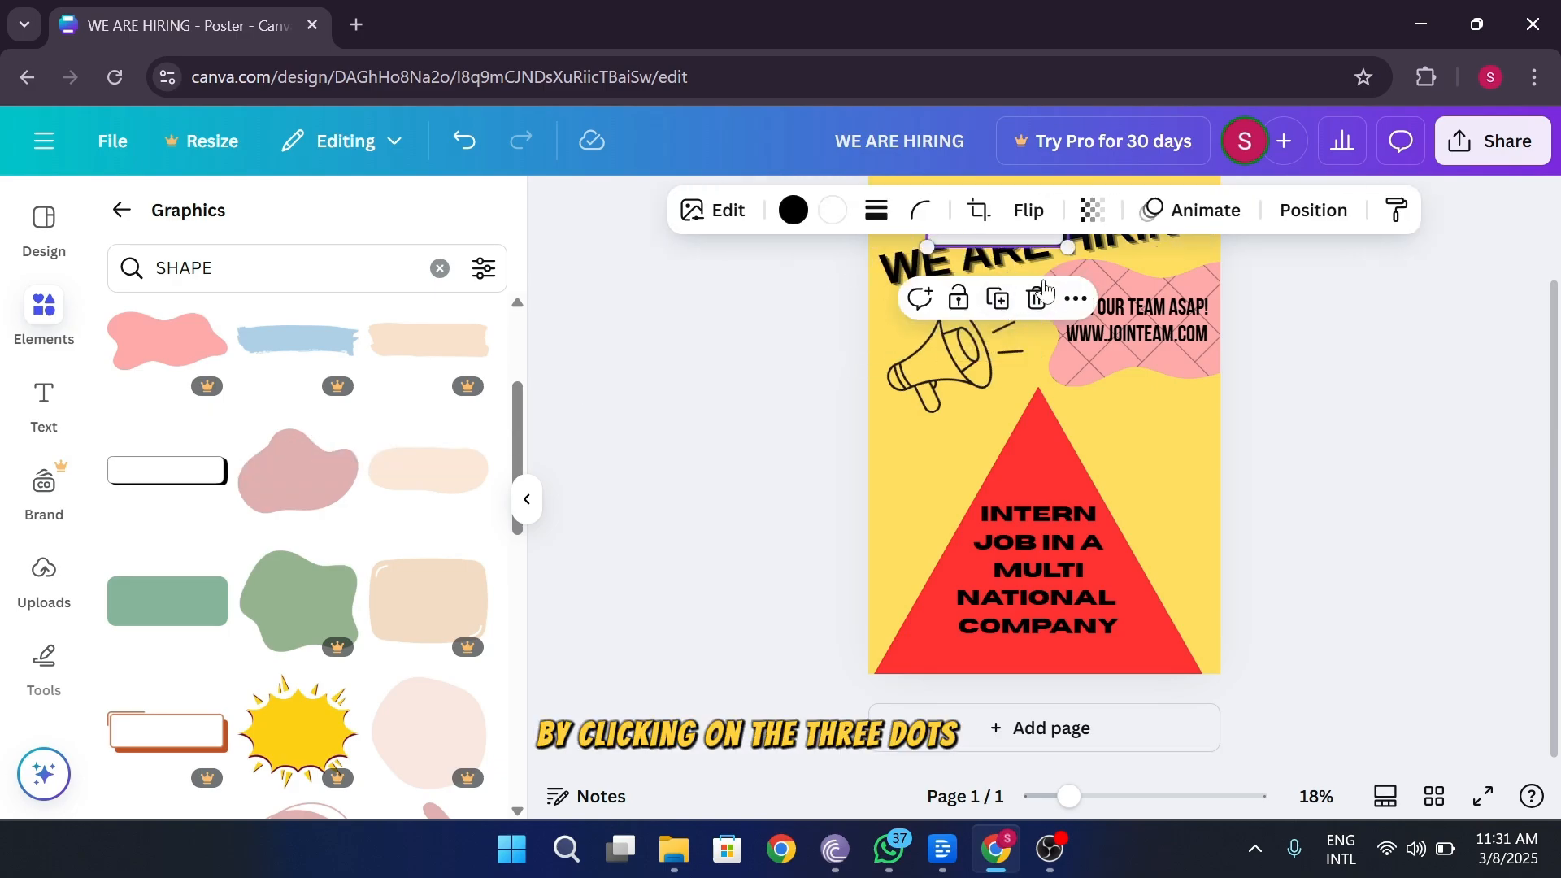
{"action": "scroll", "coordinate": [1228, 383], "scroll_direction": "up", "scroll_amount": 2}
{"action": "left_click_drag", "start_coordinate": [1019, 346], "coordinate": [1042, 378]}
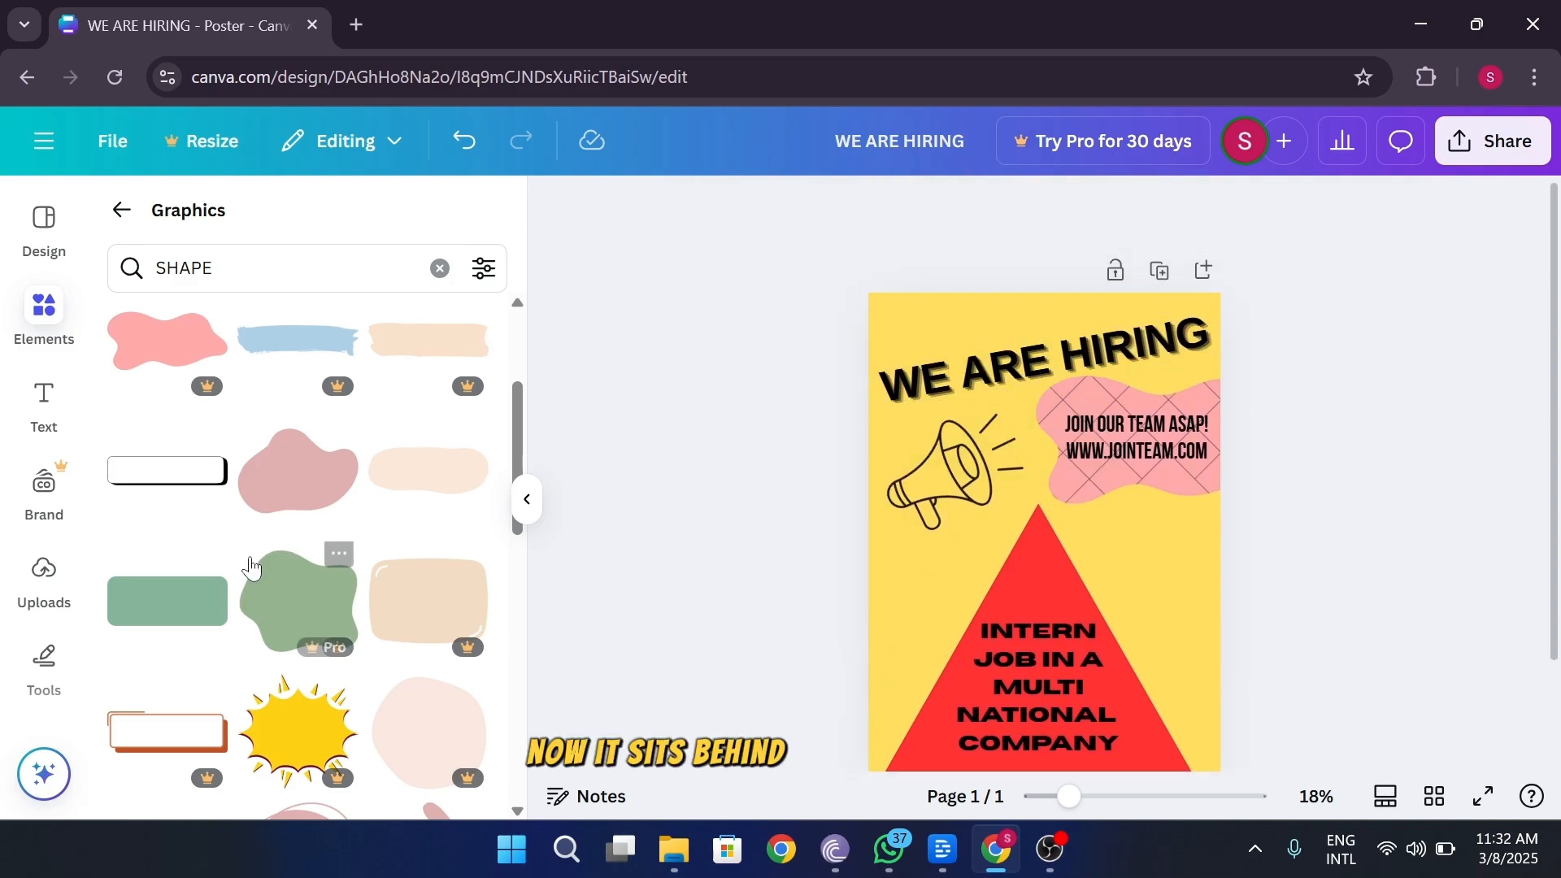
Add the wavy thin-line graphic from the shape results, enlarge it and position it over the megaphone area.
{"action": "left_click_drag", "start_coordinate": [518, 483], "coordinate": [533, 568]}
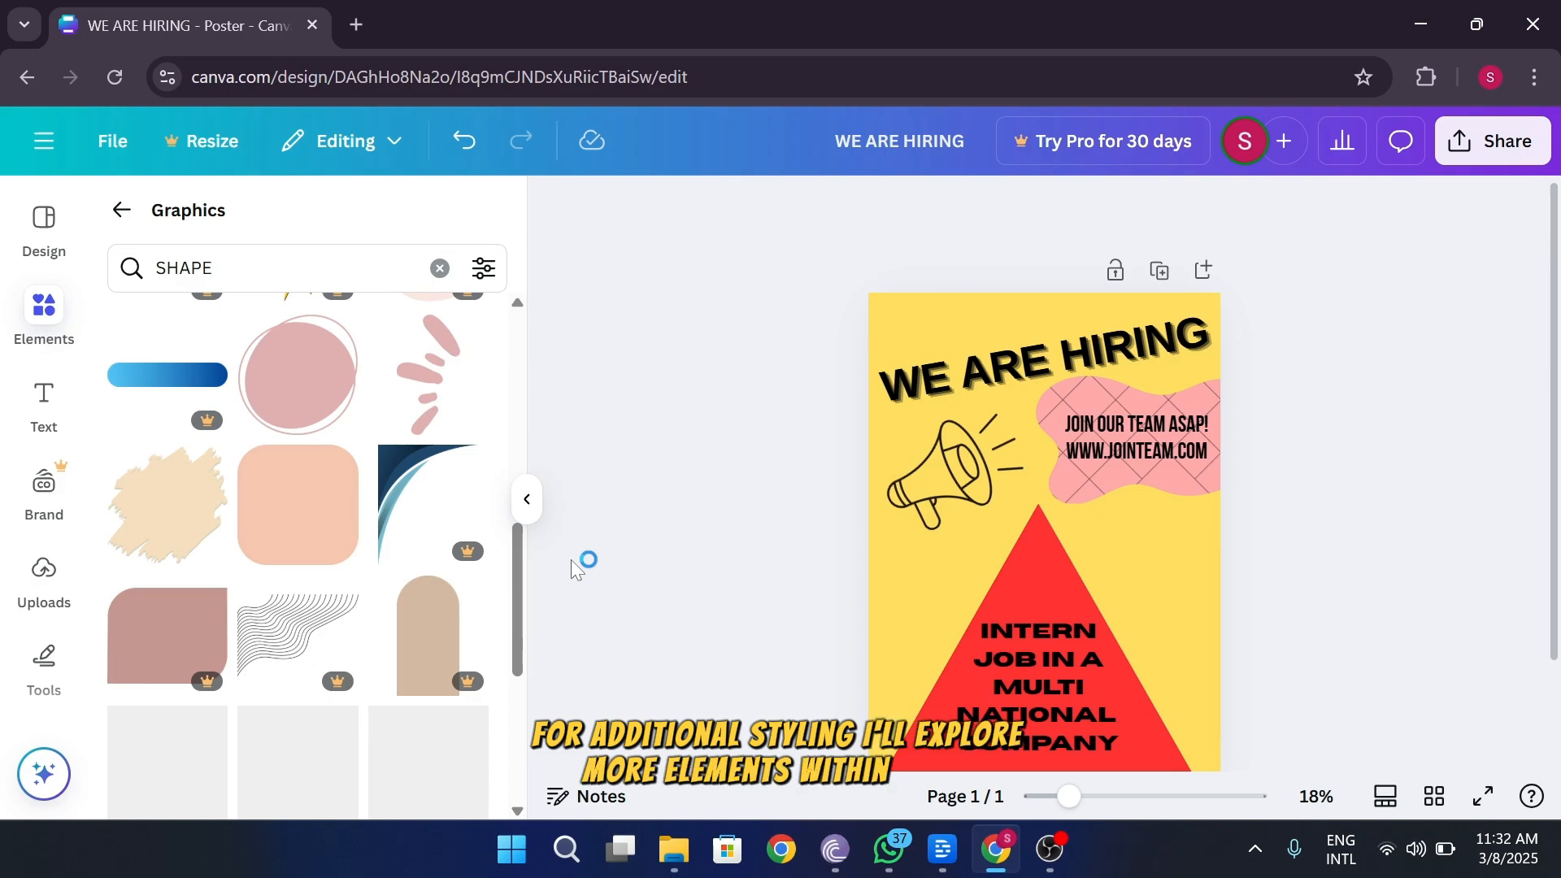
{"action": "scroll", "coordinate": [571, 559], "scroll_direction": "down", "scroll_amount": 1}
{"action": "scroll", "coordinate": [571, 559], "scroll_direction": "down", "scroll_amount": 2}
{"action": "mouse_move", "coordinate": [306, 637]}
{"action": "left_mouse_down"}
{"action": "mouse_move", "coordinate": [795, 512]}
{"action": "mouse_move", "coordinate": [959, 418]}
{"action": "mouse_move", "coordinate": [930, 350]}
{"action": "mouse_move", "coordinate": [916, 384]}
{"action": "mouse_move", "coordinate": [842, 309]}
{"action": "left_mouse_up"}
{"action": "left_click", "coordinate": [1328, 436]}
{"action": "left_click", "coordinate": [1342, 428]}
{"action": "left_click_drag", "start_coordinate": [936, 396], "coordinate": [959, 412]}
{"action": "left_click", "coordinate": [1301, 421]}
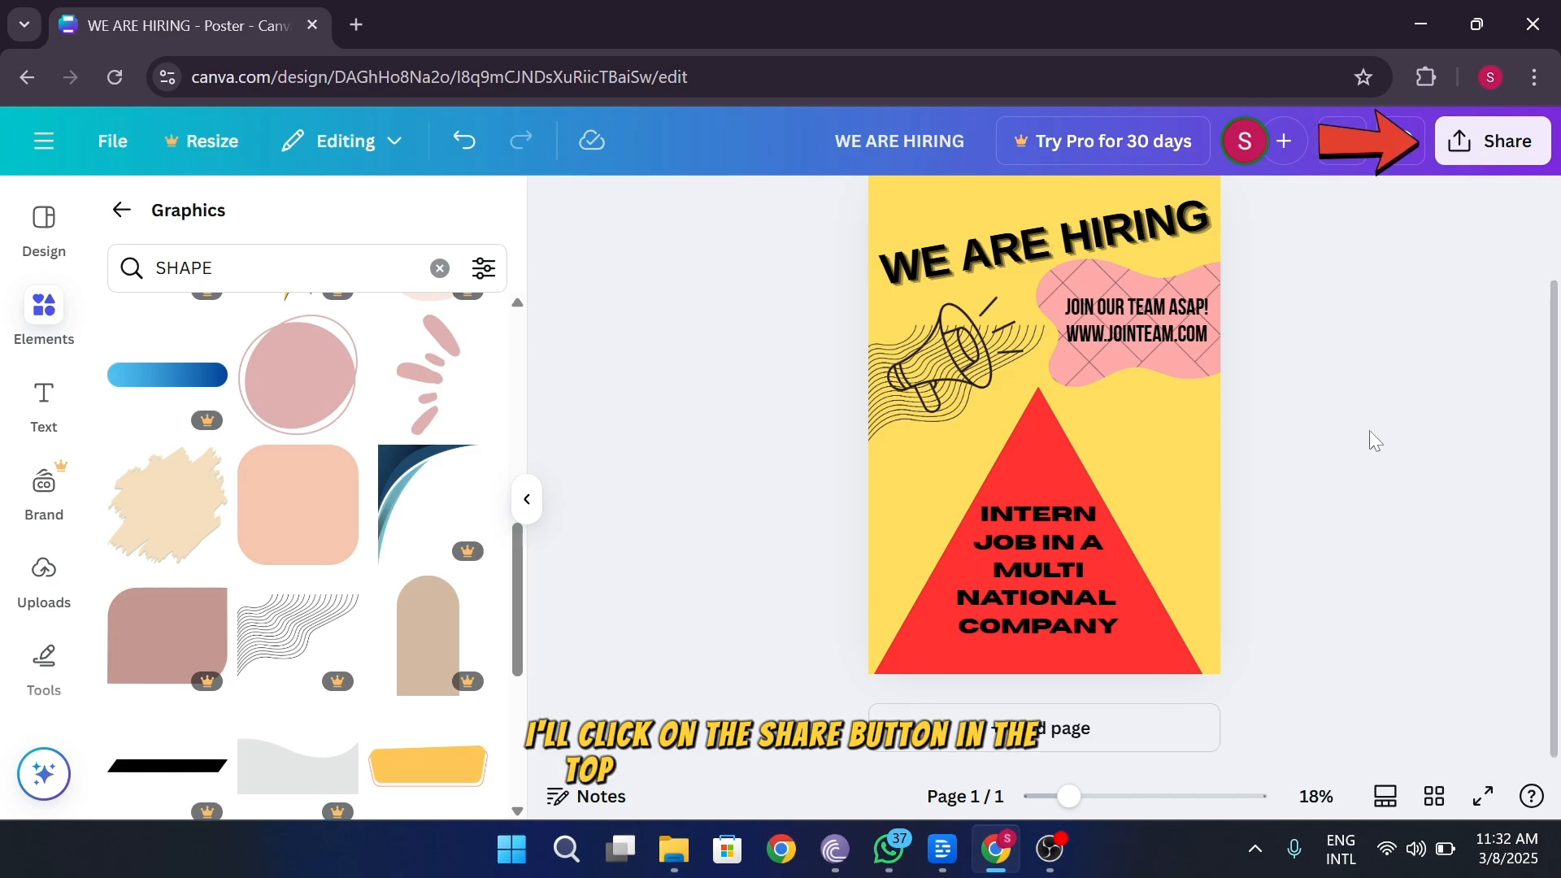
Download the finished poster as a PNG at size 1 and minimise the browser window.
{"action": "left_click", "coordinate": [1493, 141]}
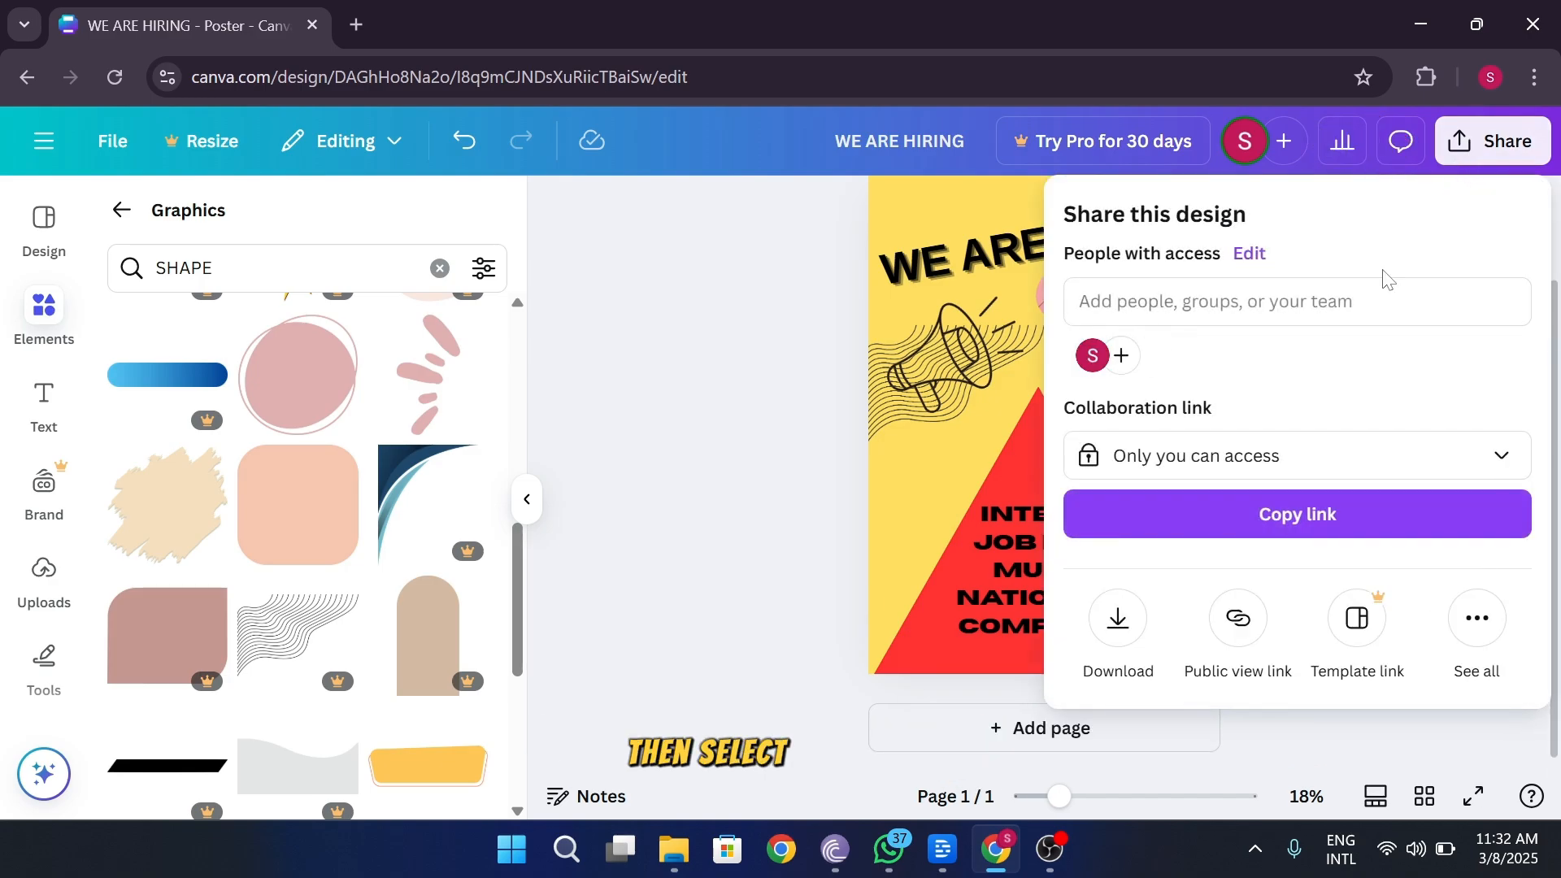
{"action": "left_click", "coordinate": [1120, 628]}
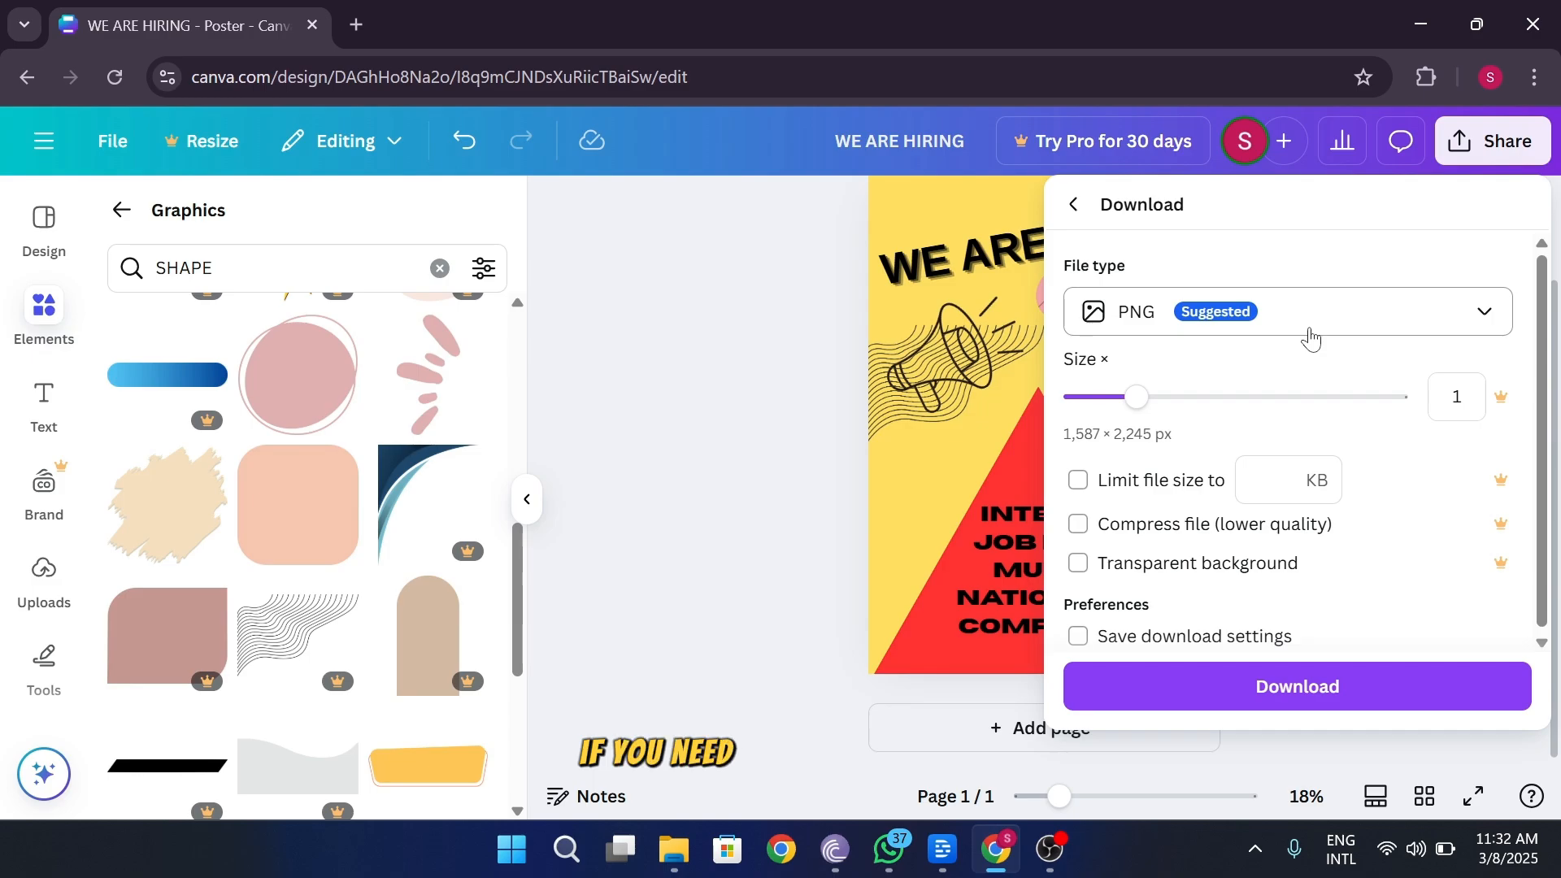
{"action": "left_click", "coordinate": [1311, 334]}
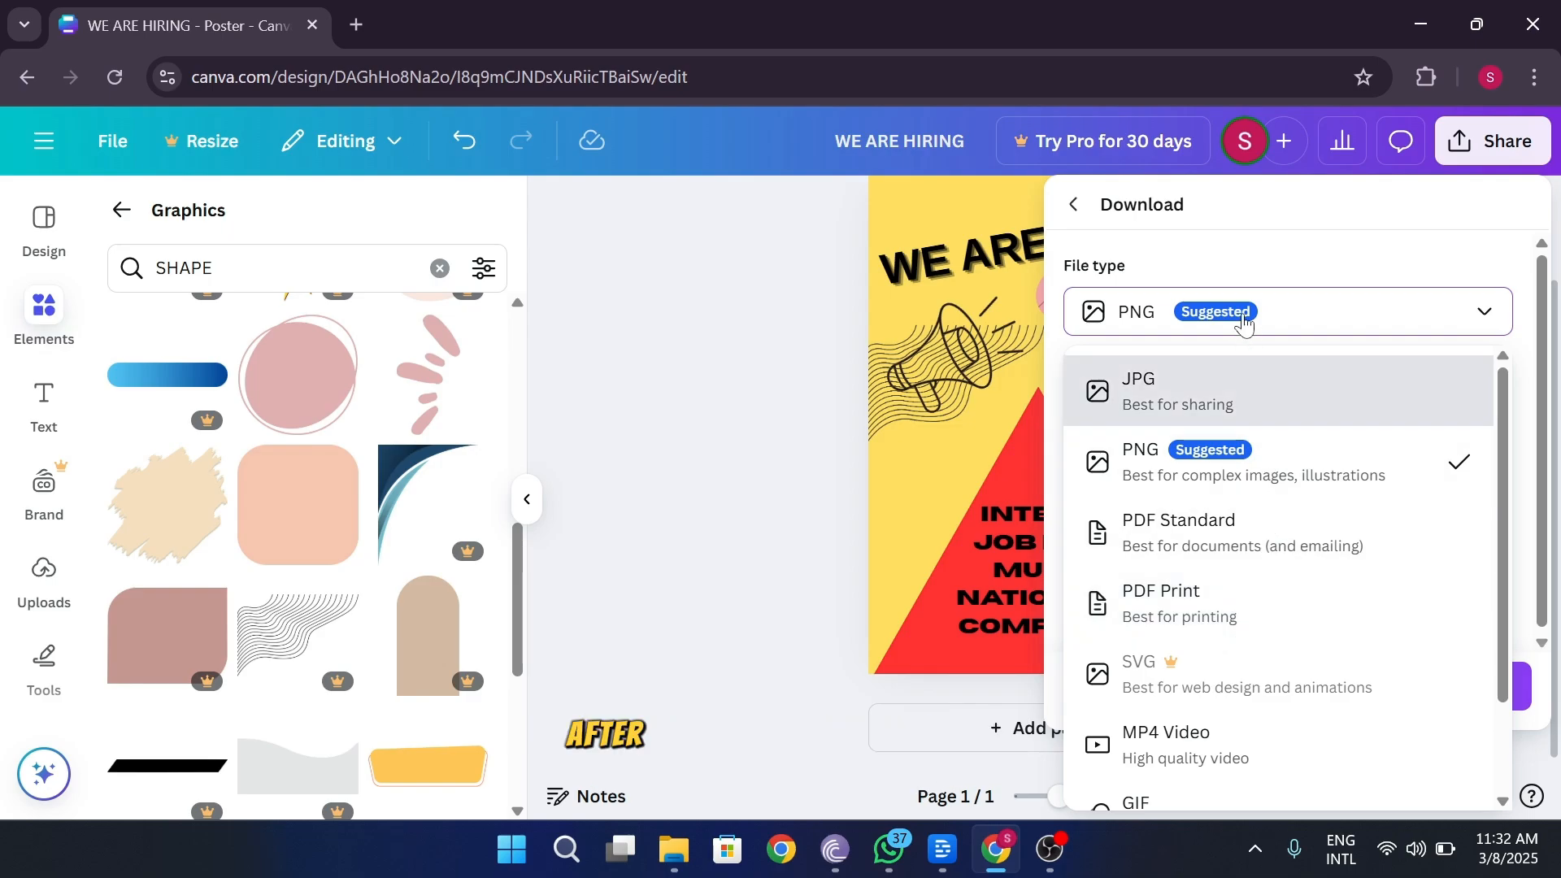
{"action": "left_click", "coordinate": [1269, 462]}
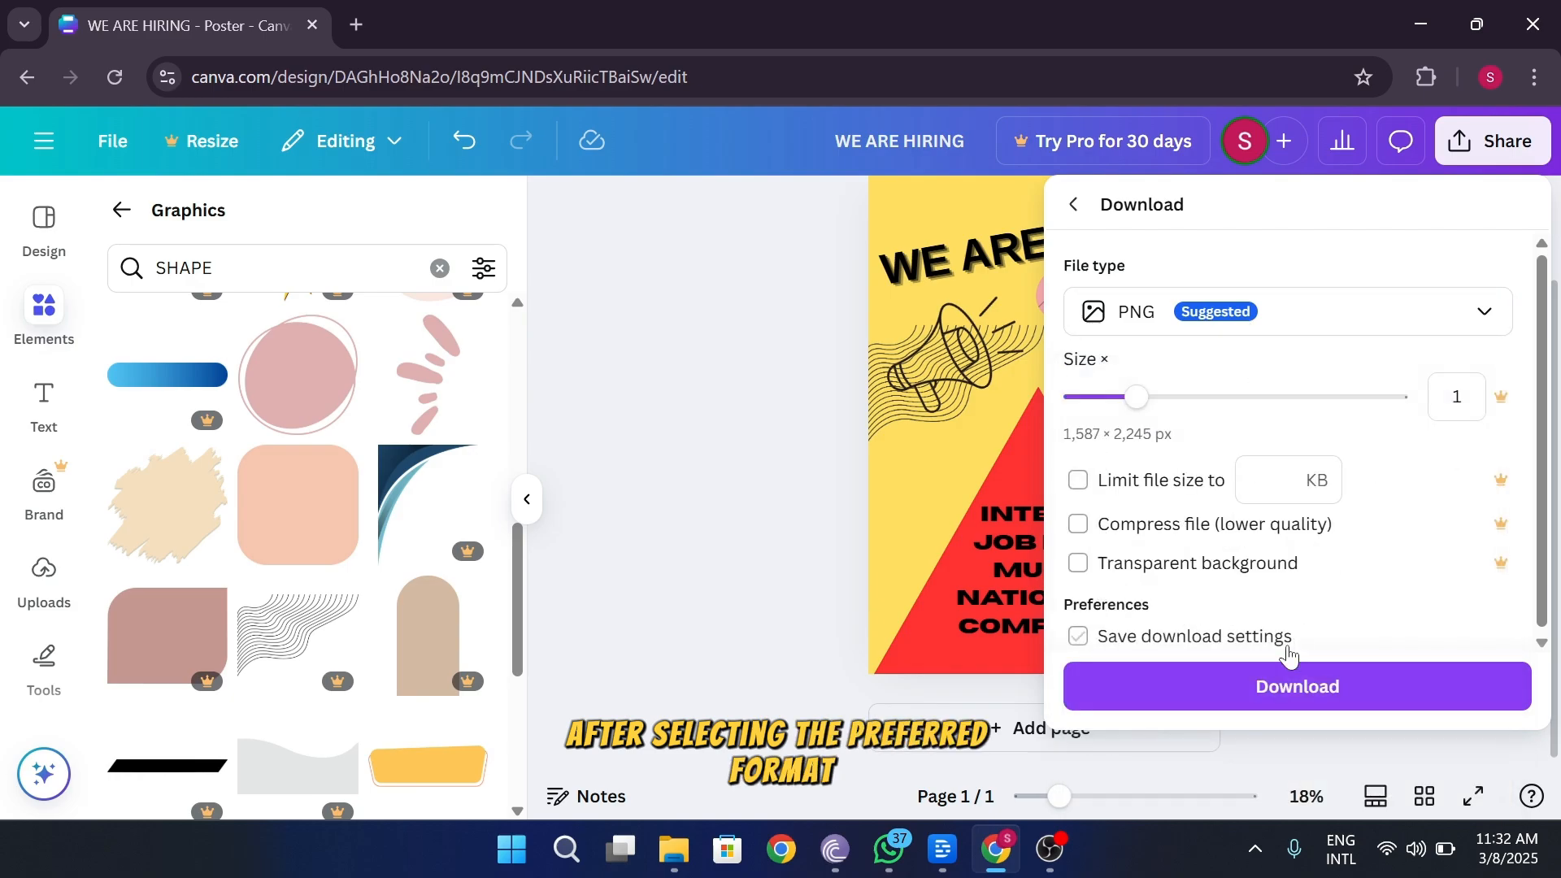
{"action": "left_click", "coordinate": [1249, 690]}
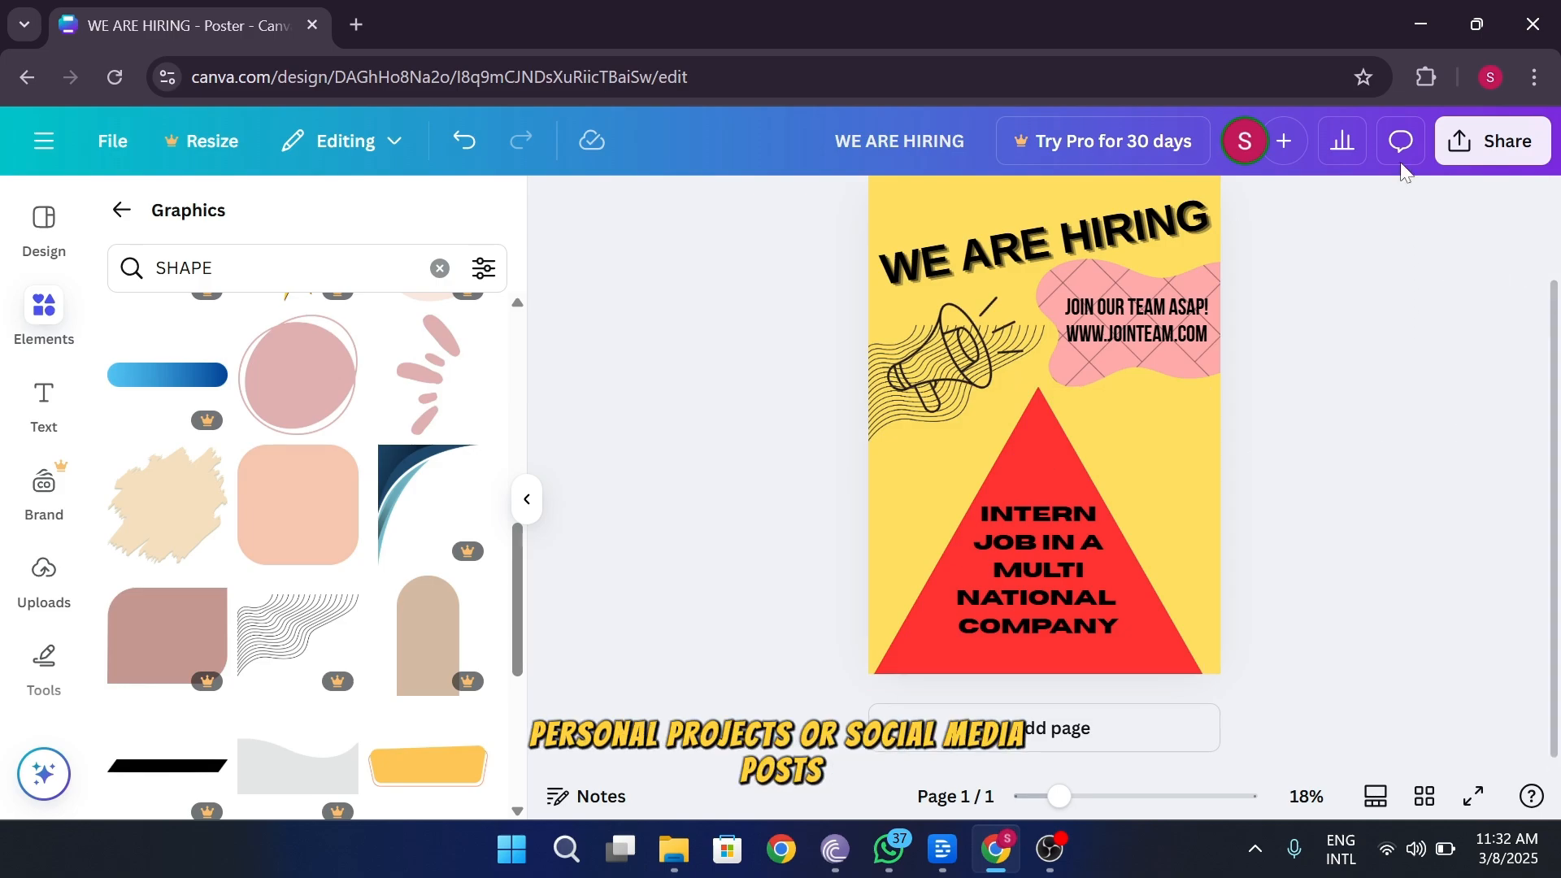
{"action": "left_click", "coordinate": [1421, 24]}
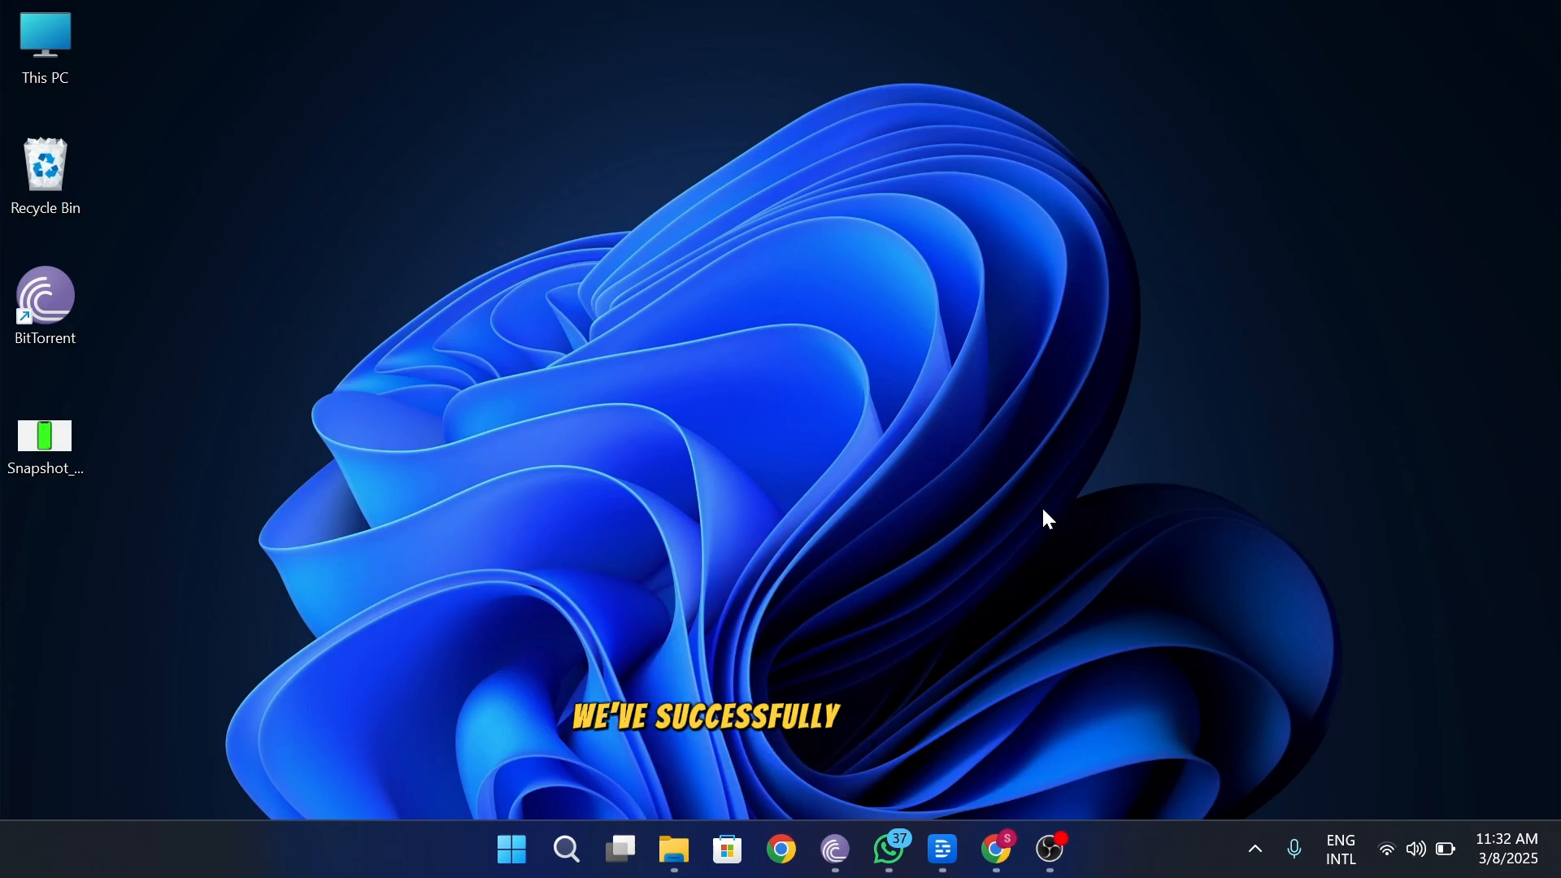